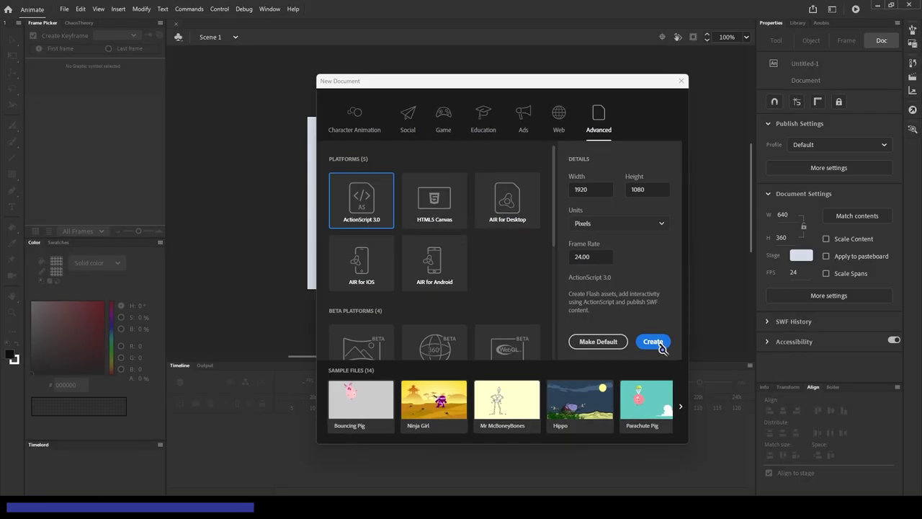
# Create the 1920×1080 document and set the timeline to 120 frames, declining the audio layer and folder
pyautogui.click(709, 383)
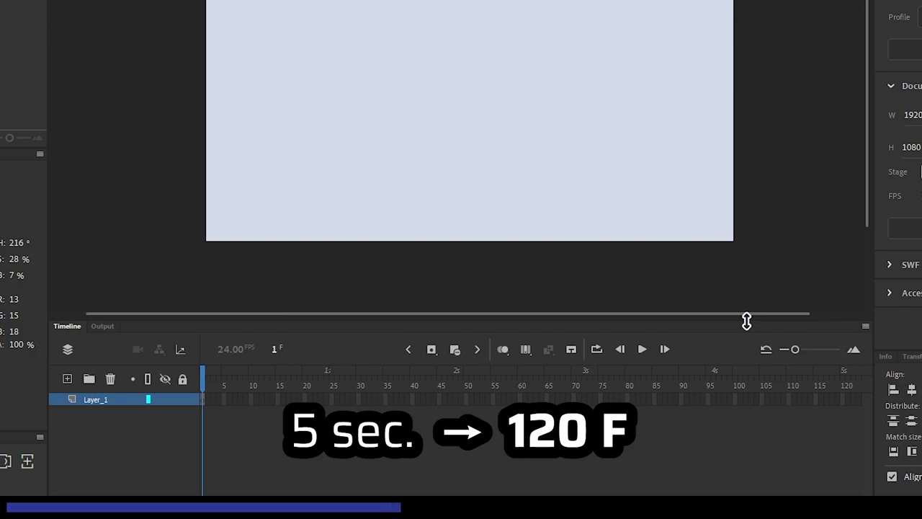
pyautogui.hscroll(3, 721, 410)
pyautogui.click(713, 399)
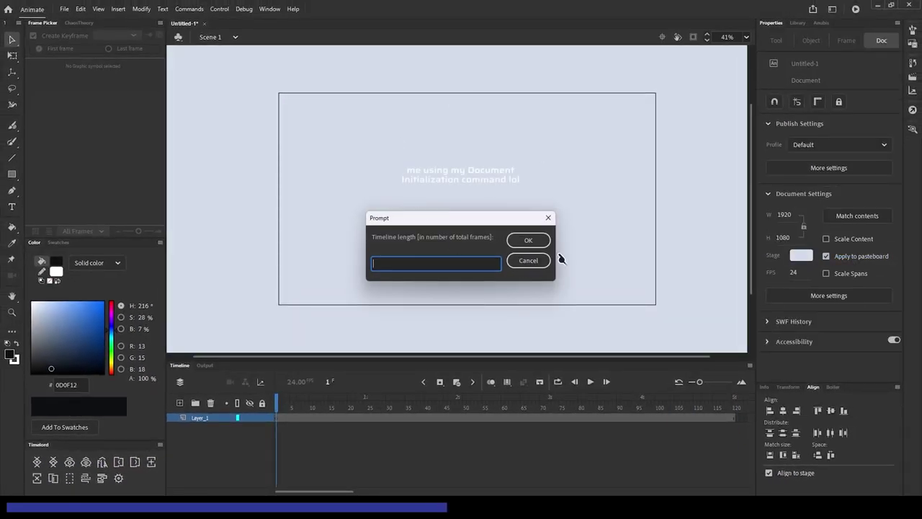
pyautogui.click(534, 262)
pyautogui.click(495, 266)
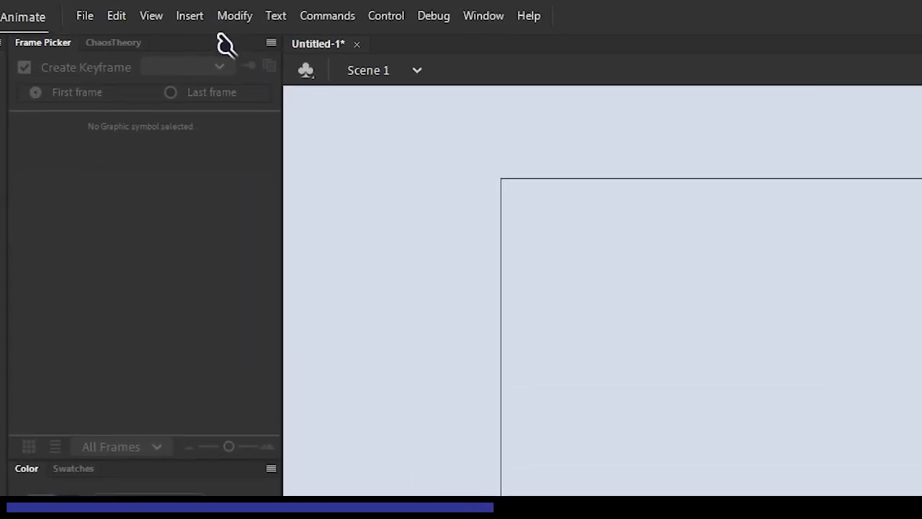
# Define a new Movie Clip symbol named 'Water Driver' from the Insert menu
pyautogui.click(119, 8)
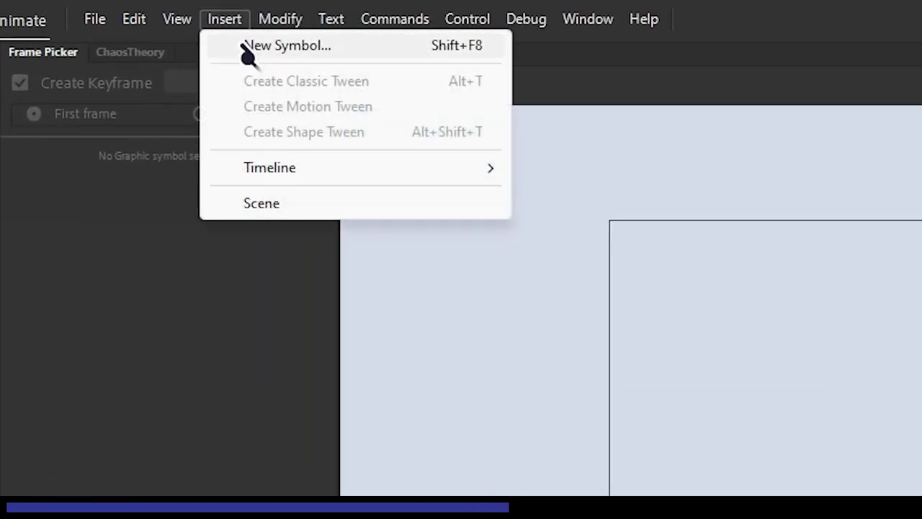
pyautogui.click(245, 48)
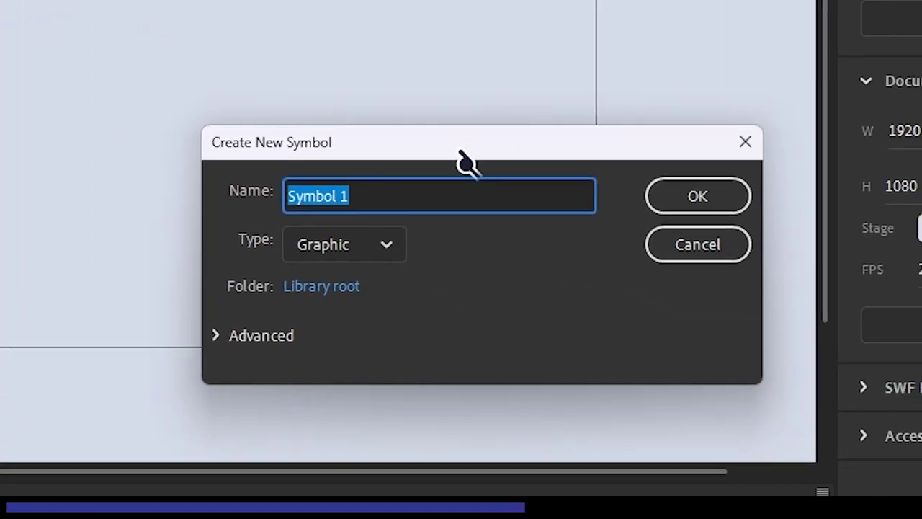
pyautogui.write('Water Driver')
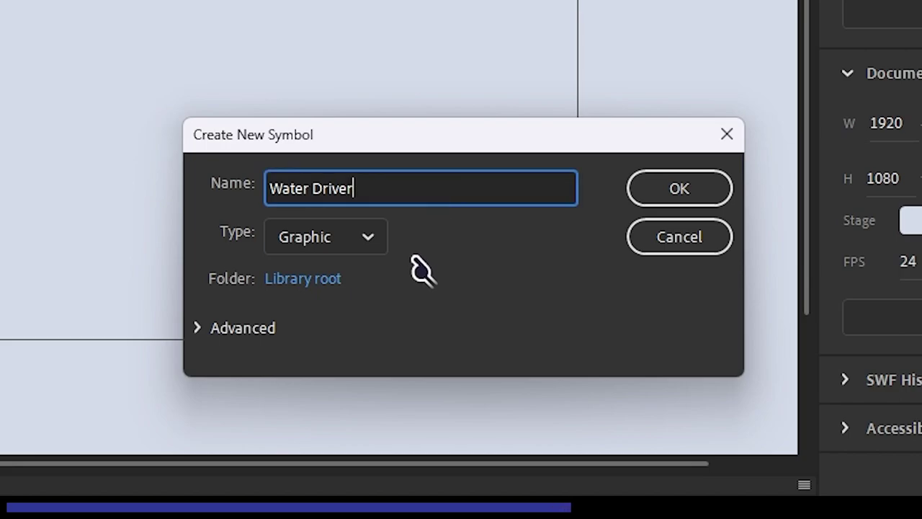
pyautogui.click(326, 236)
pyautogui.click(338, 273)
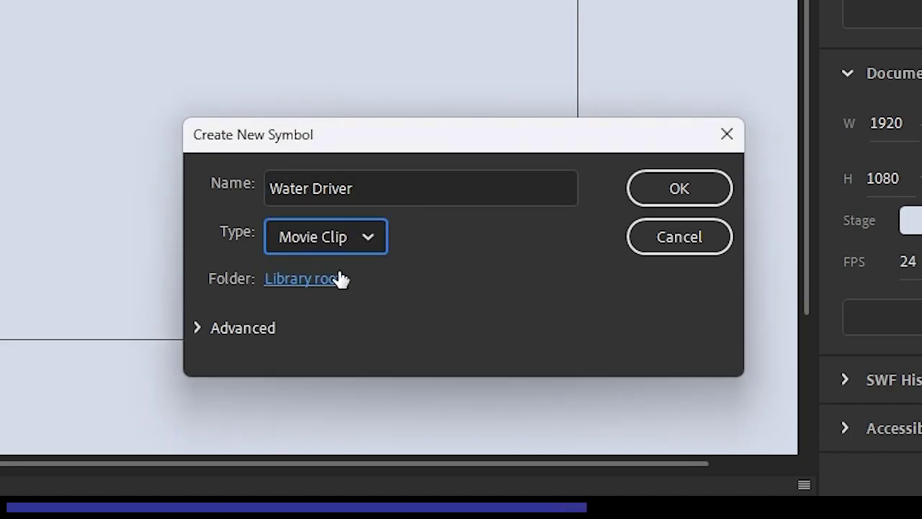
# Confirm the Water Driver symbol and rename its first layer to 'BG Solid'
pyautogui.click(666, 183)
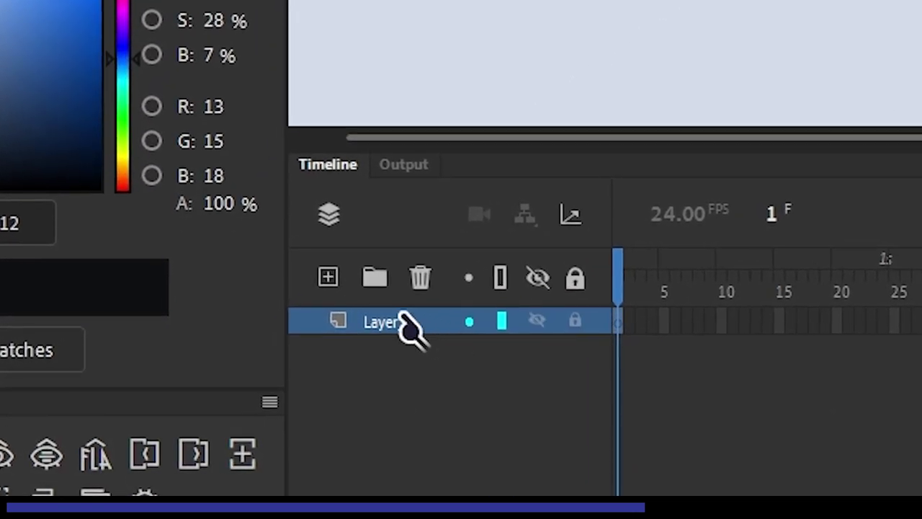
pyautogui.doubleClick(203, 417)
pyautogui.write('B')
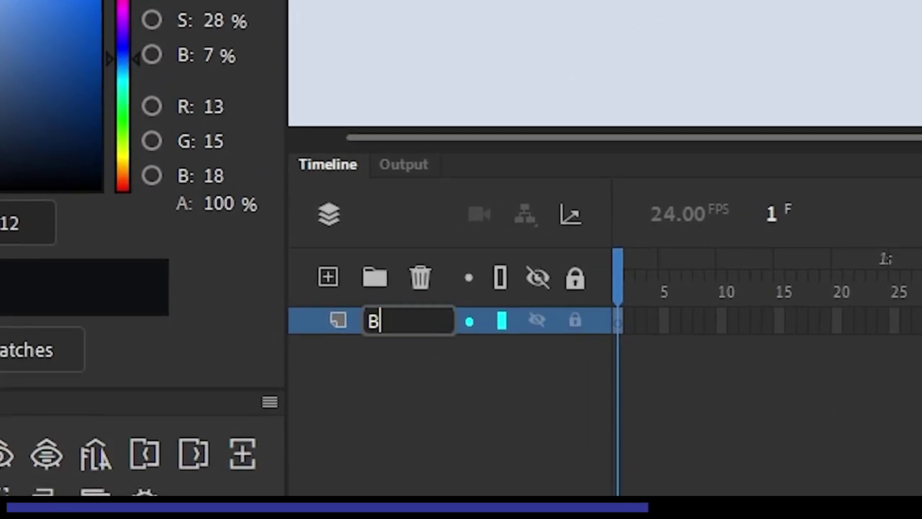
pyautogui.write('G Solid')
pyautogui.press('Return')
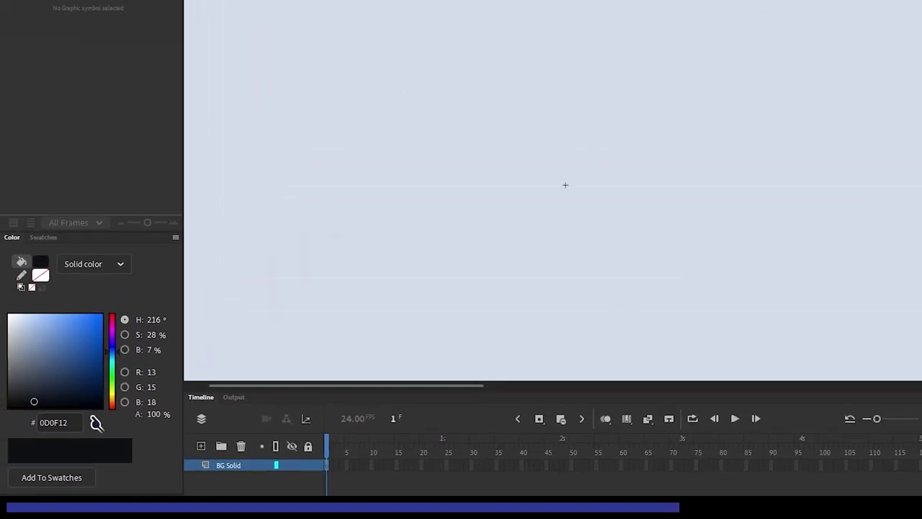
# Draw a large white (#FFFFFF) rectangle across the stage
pyautogui.moveTo(93, 425); pyautogui.dragTo(173, 425)
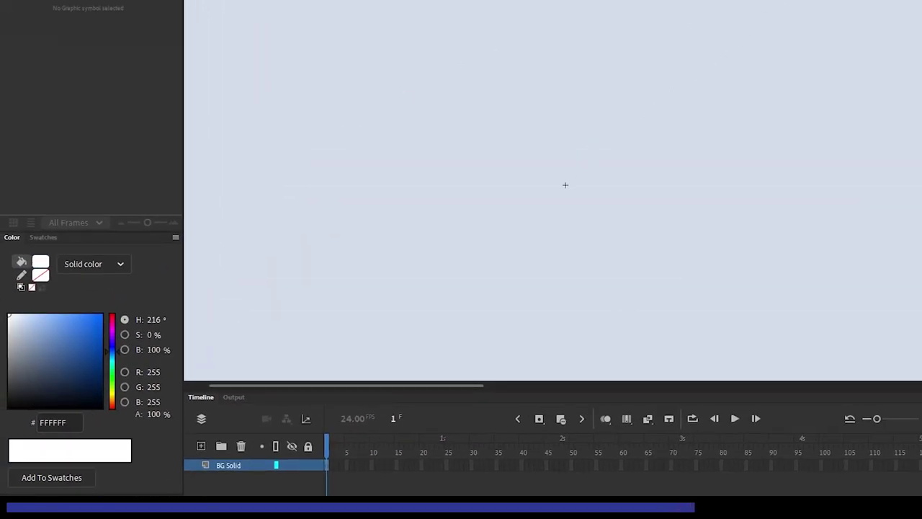
pyautogui.moveTo(323, 73); pyautogui.dragTo(804, 353)
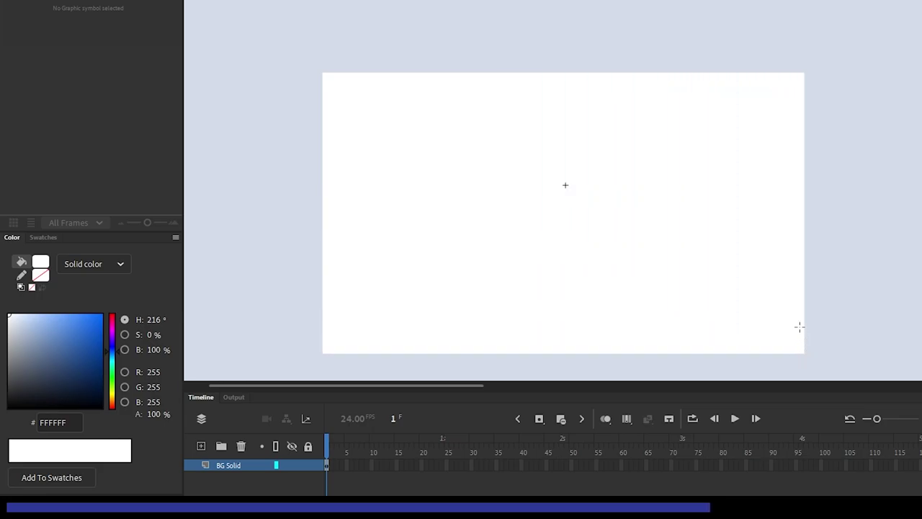
pyautogui.click(739, 238)
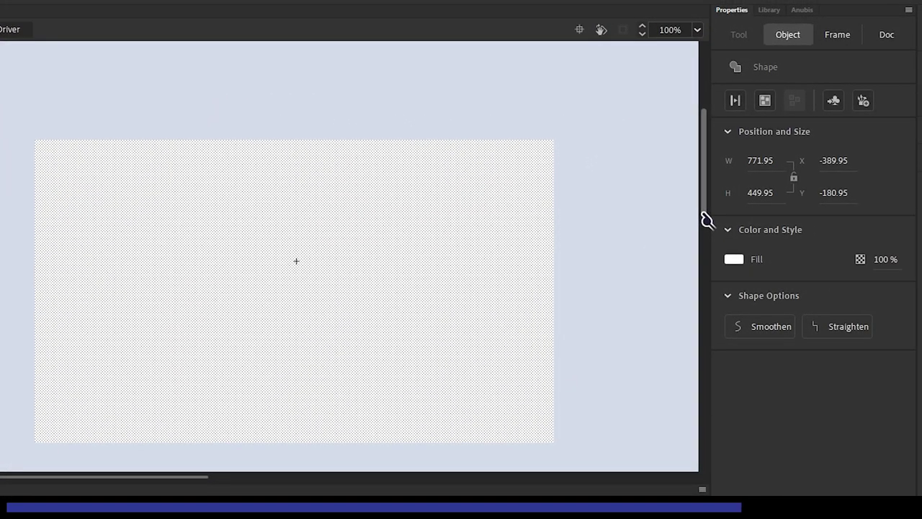
# Size the rectangle to 3840 × 2160 and centre it on the stage
pyautogui.click(755, 161)
pyautogui.write('3840')
pyautogui.press('Tab')
pyautogui.write('2160')
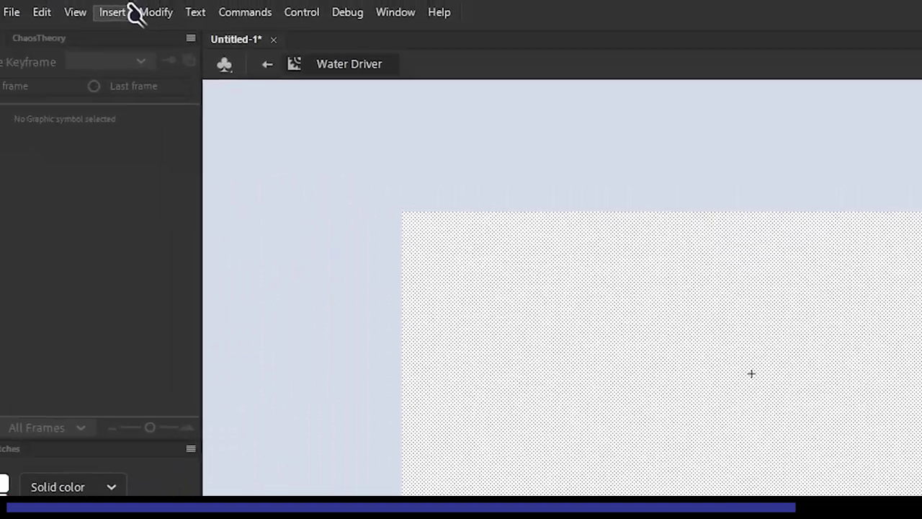
pyautogui.click(193, 18)
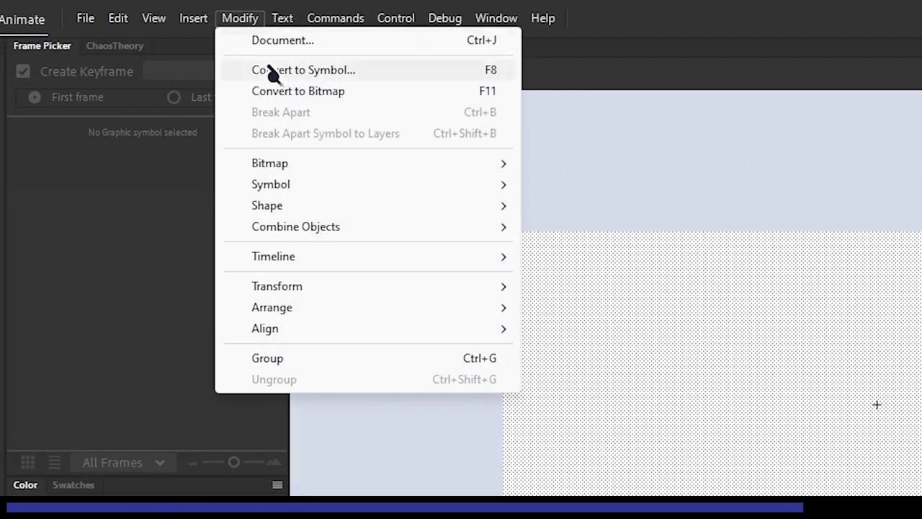
pyautogui.moveTo(265, 329)
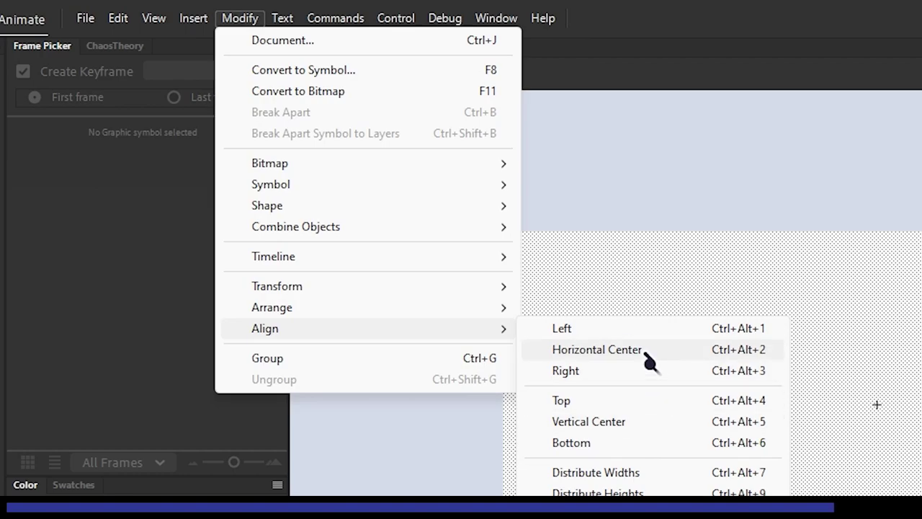
pyautogui.click(645, 353)
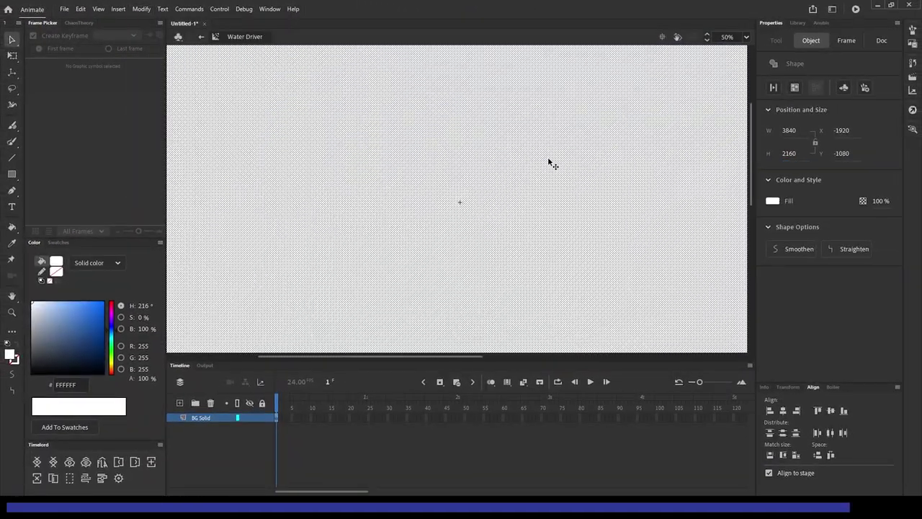
# Lock BG Solid and add a new layer above it named Radial Gradients
pyautogui.hotkey('ctrl', '-')
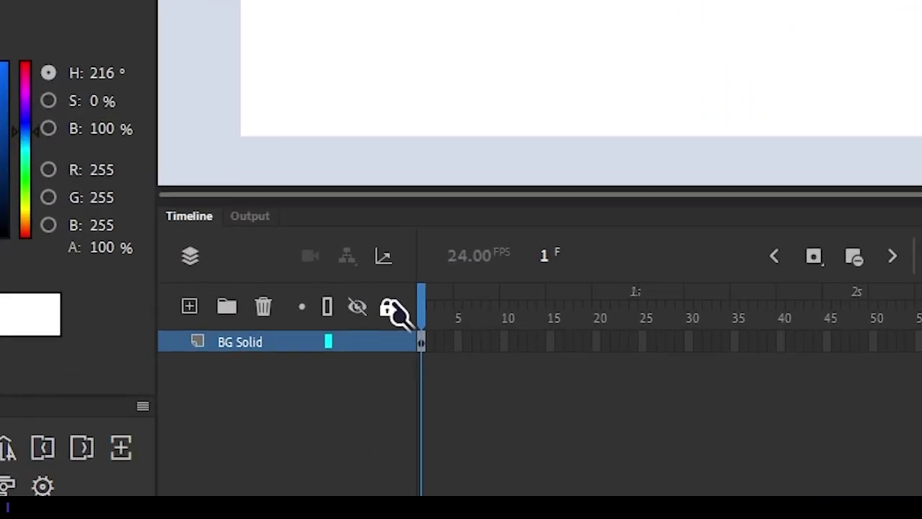
pyautogui.click(264, 402)
pyautogui.click(179, 402)
pyautogui.doubleClick(235, 341)
pyautogui.write('Radial Gr')
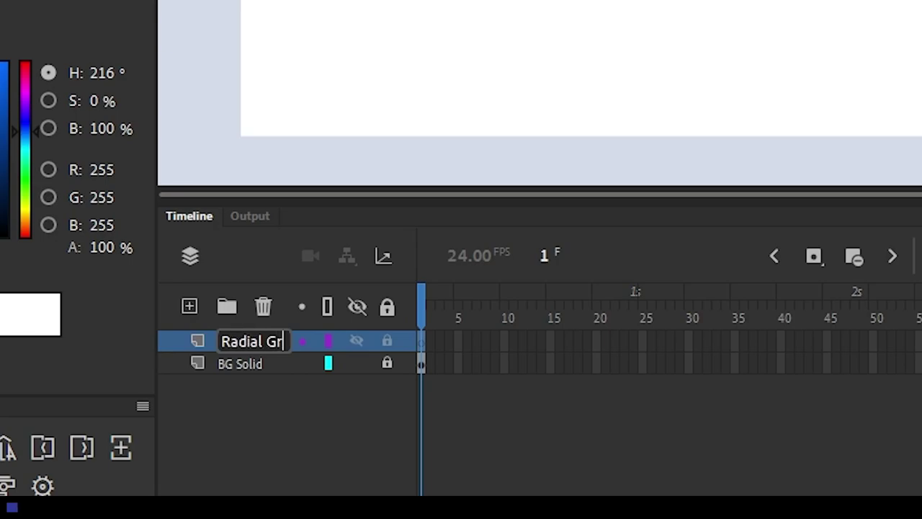
pyautogui.write('adients')
pyautogui.press('Return')
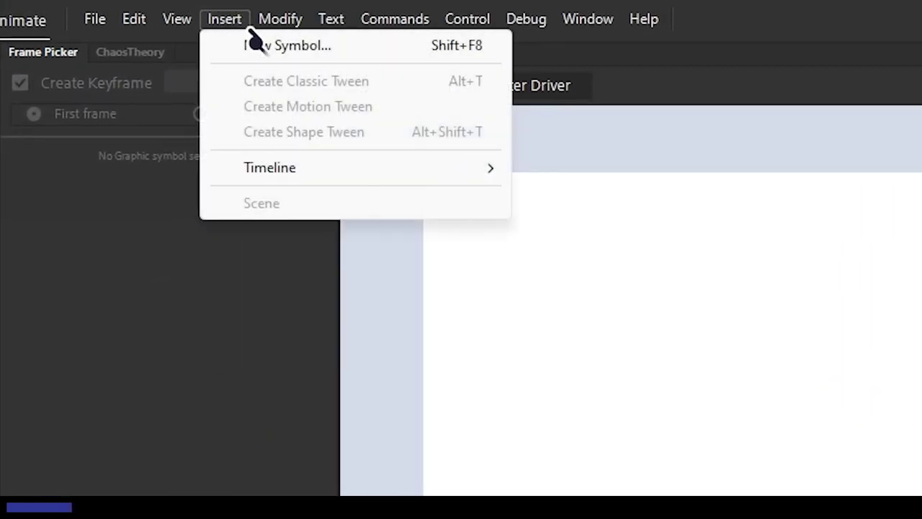
# Create a Graphic symbol named 'Water Driver ~ Radial Gradient' and enter it for editing
pyautogui.click(270, 43)
pyautogui.write('Water')
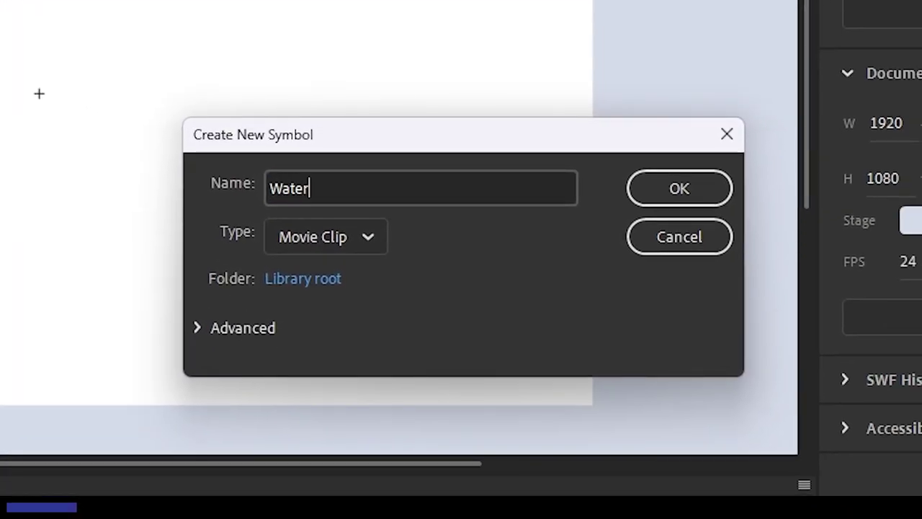
pyautogui.write(' Driver ~')
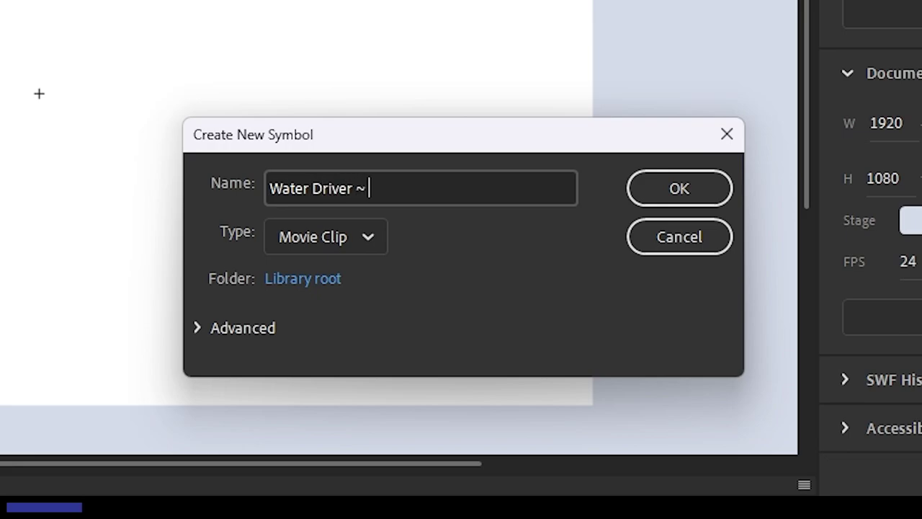
pyautogui.write('ient')
pyautogui.click(461, 274)
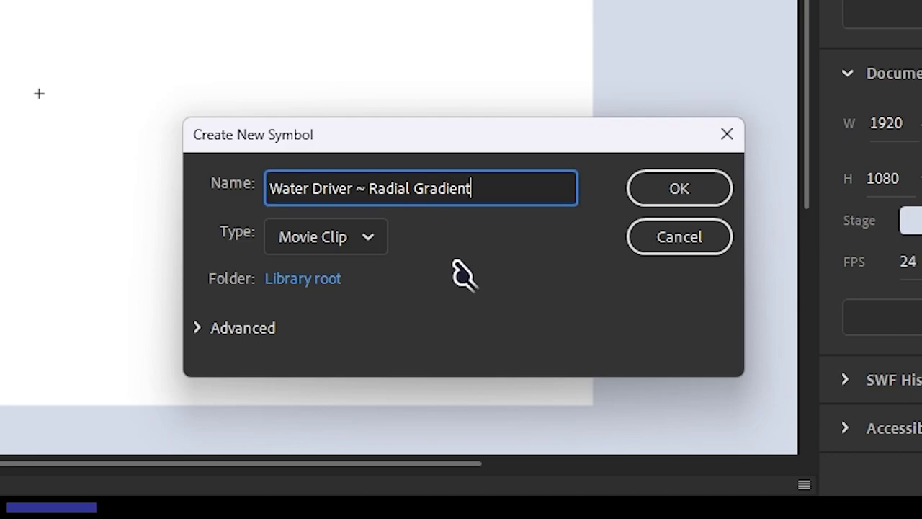
pyautogui.click(362, 239)
pyautogui.click(346, 350)
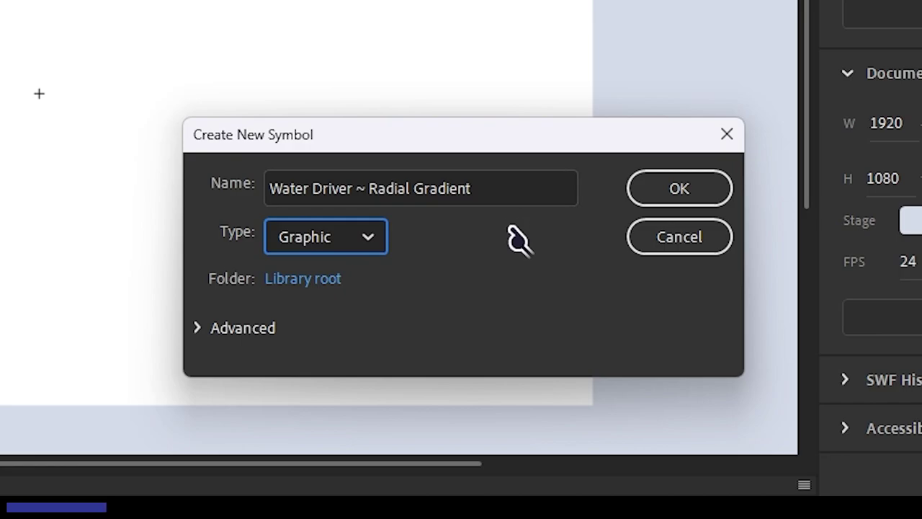
pyautogui.click(695, 189)
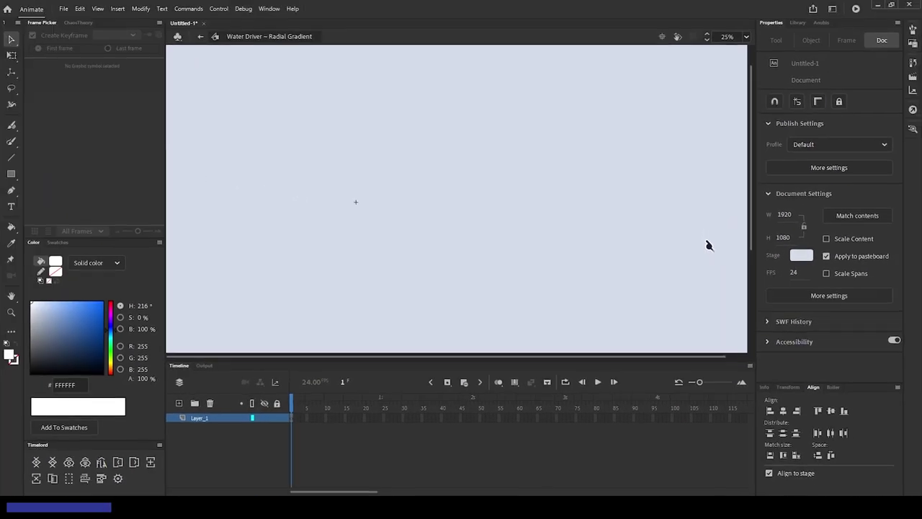
# Draw a white circle and set it to 1600 × 1600 pixels
pyautogui.press('o')
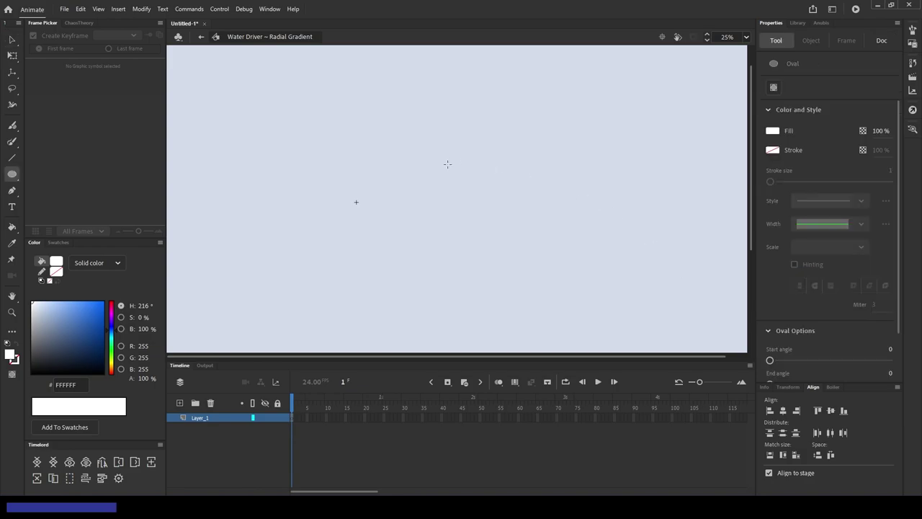
pyautogui.moveTo(302, 134); pyautogui.dragTo(454, 286)
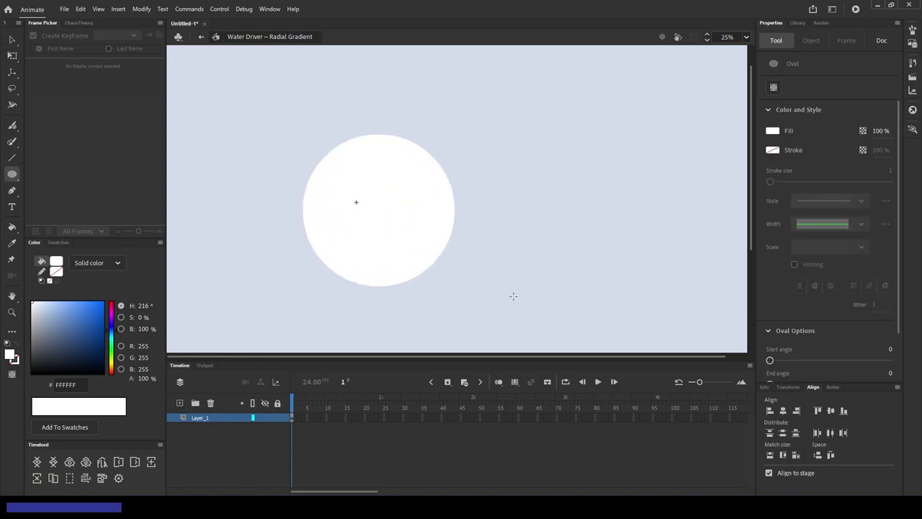
pyautogui.press('v')
pyautogui.click(396, 218)
pyautogui.click(787, 130)
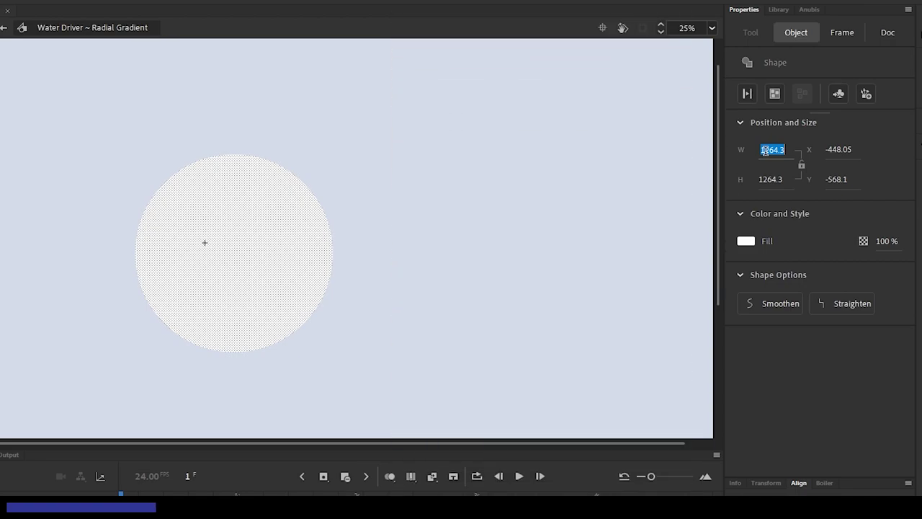
pyautogui.write('0')
pyautogui.press('Tab')
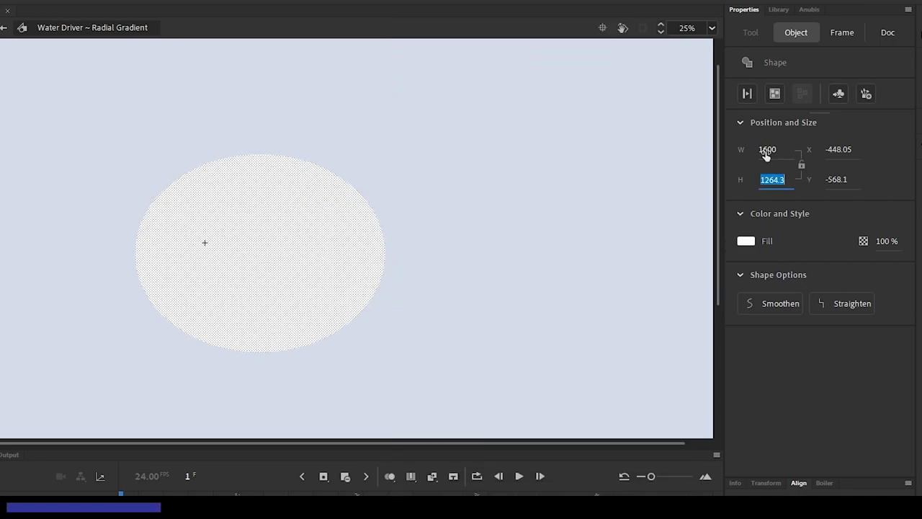
pyautogui.write('1600')
pyautogui.press('Return')
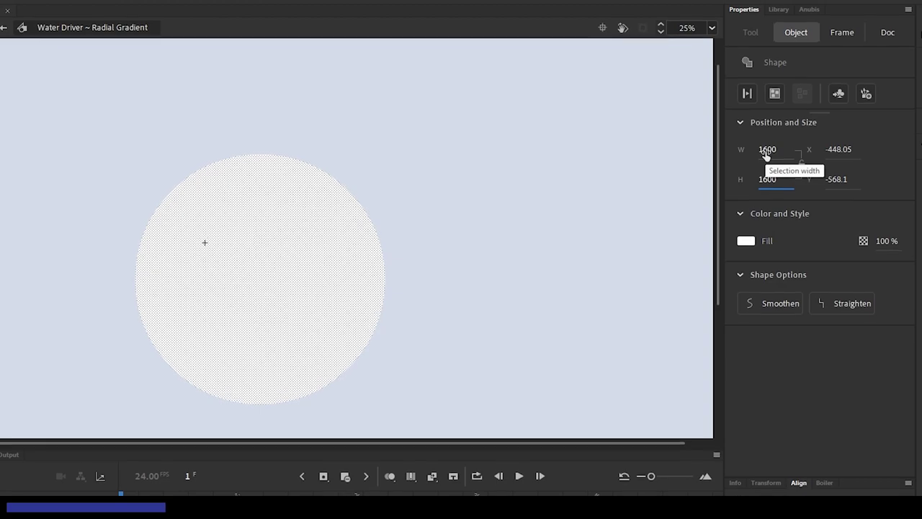
# Align the circle horizontally and vertically centred on the registration point
pyautogui.click(759, 393)
pyautogui.click(821, 393)
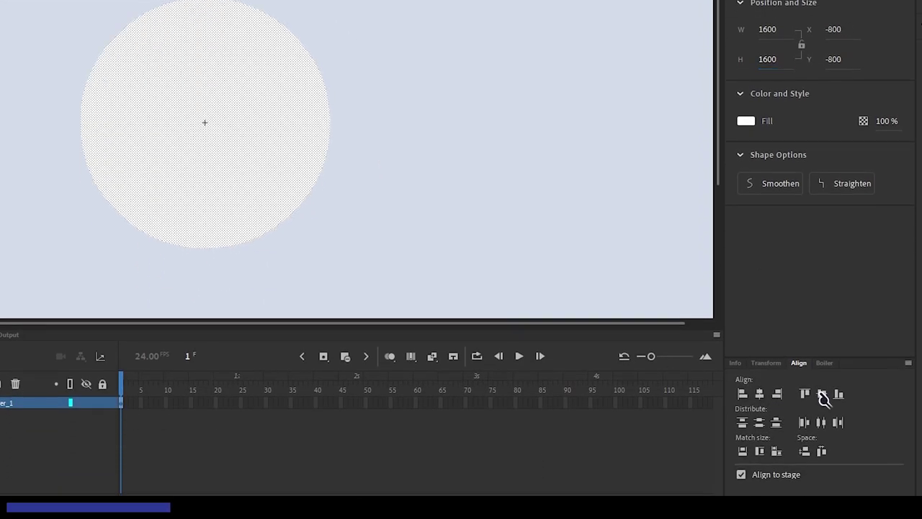
pyautogui.click(547, 89)
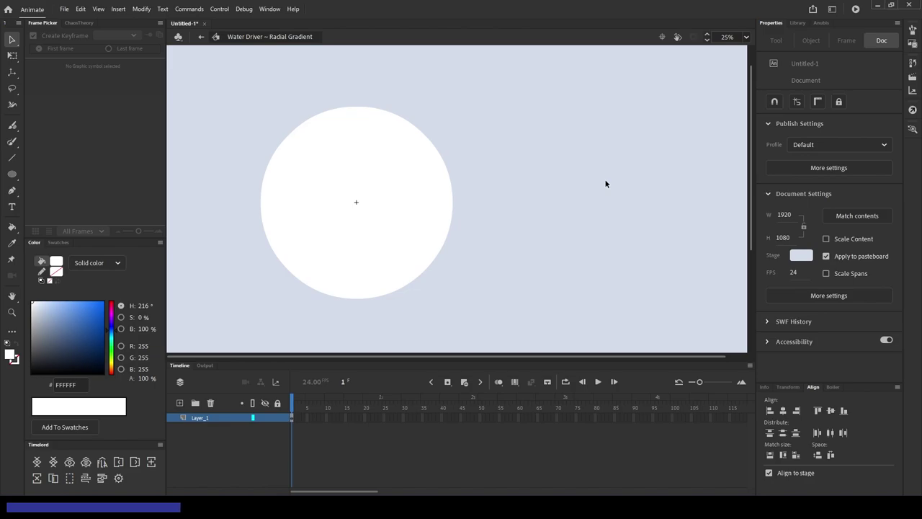
# Give the circle a radial gradient fill whose outer stop is black at 0% alpha
pyautogui.click(395, 250)
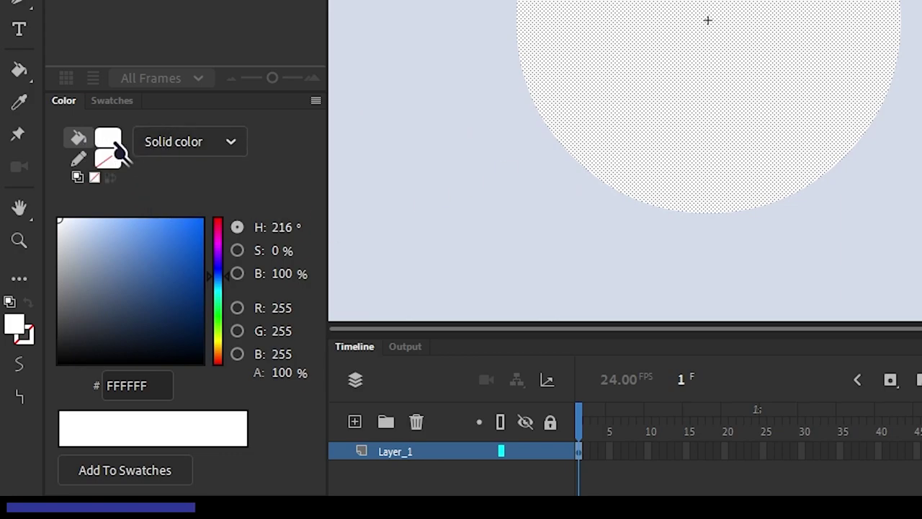
pyautogui.click(228, 141)
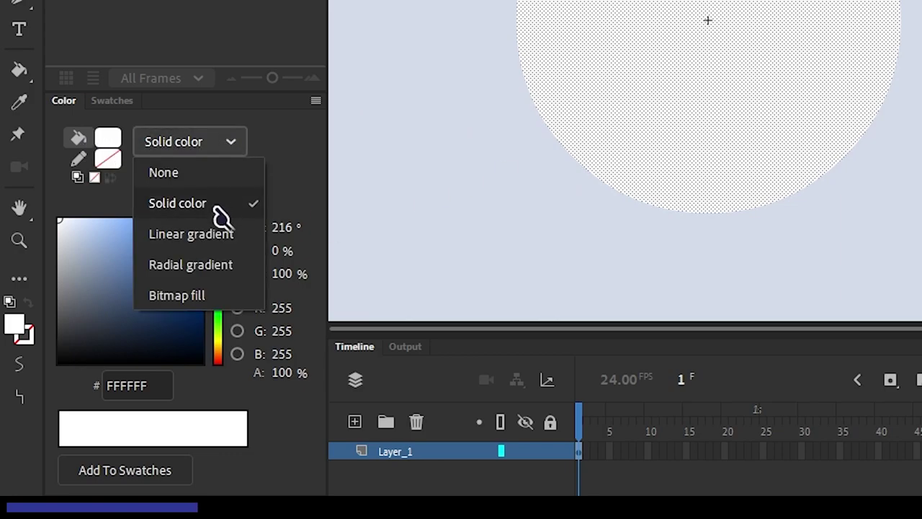
pyautogui.click(207, 274)
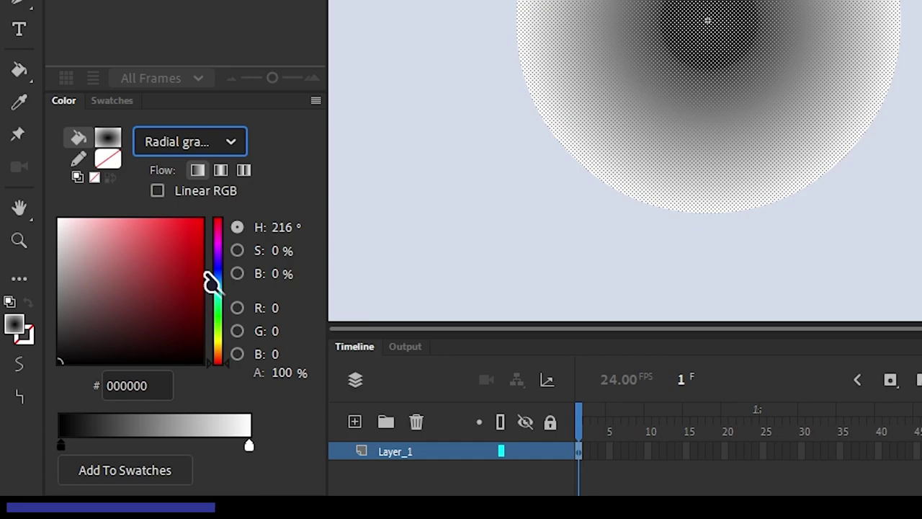
pyautogui.click(249, 446)
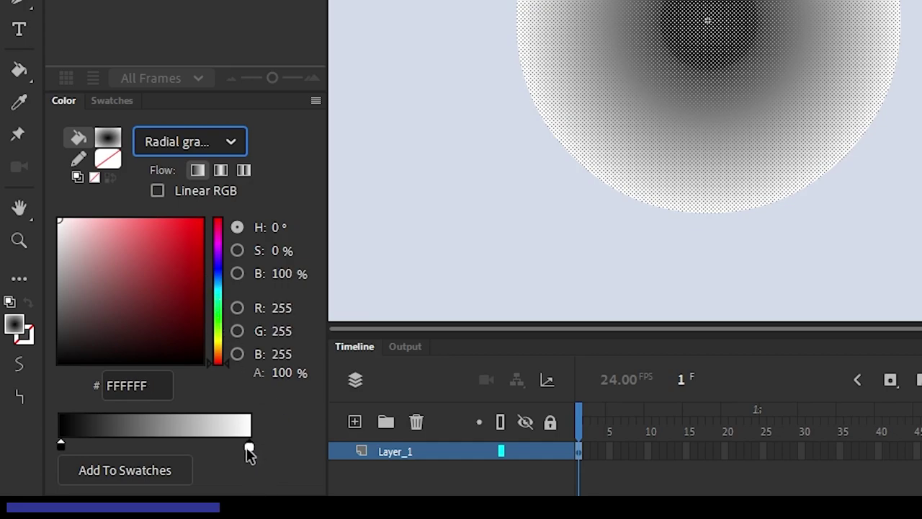
pyautogui.moveTo(177, 331); pyautogui.dragTo(216, 377)
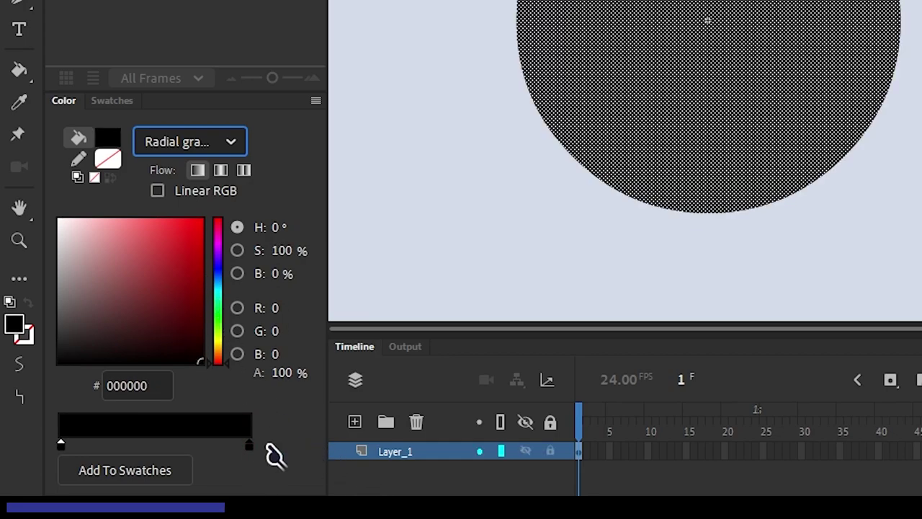
pyautogui.moveTo(281, 372); pyautogui.dragTo(5, 394)
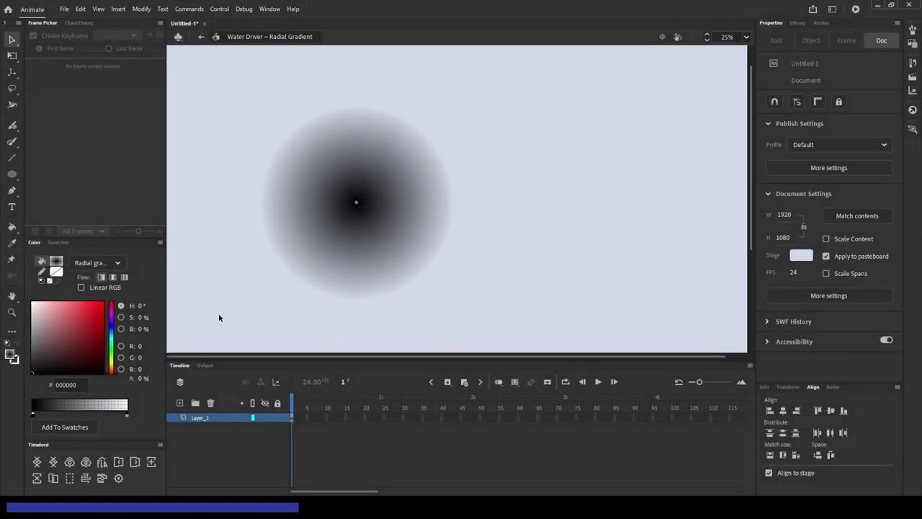
# Extend the circle's layer to frame 120 and insert a blank keyframe at frame 50
pyautogui.hscroll(5, 398, 418)
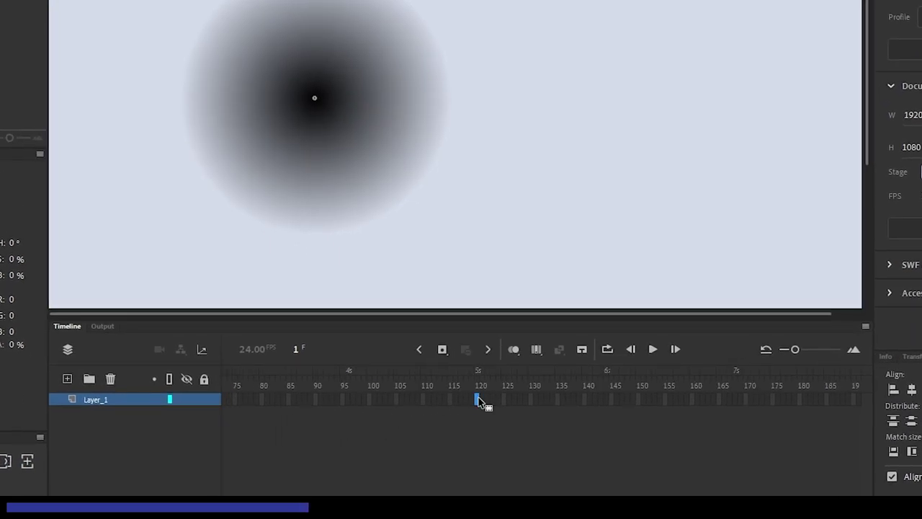
pyautogui.press('F5')
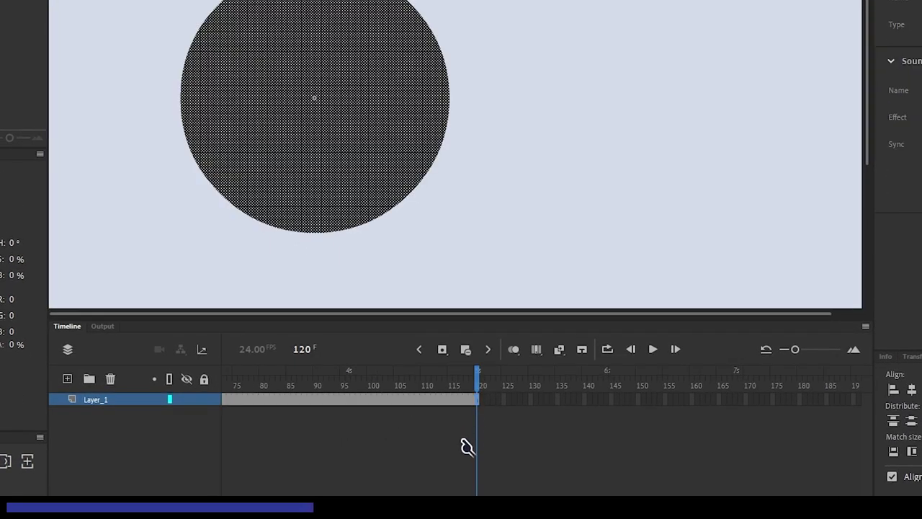
pyautogui.hscroll(-5, 465, 445)
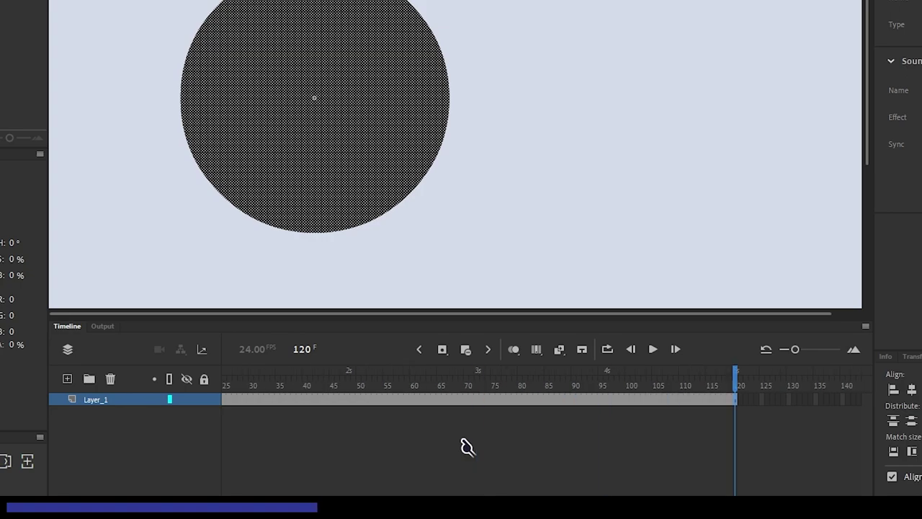
pyautogui.click(468, 284)
pyautogui.moveTo(297, 387); pyautogui.dragTo(488, 389)
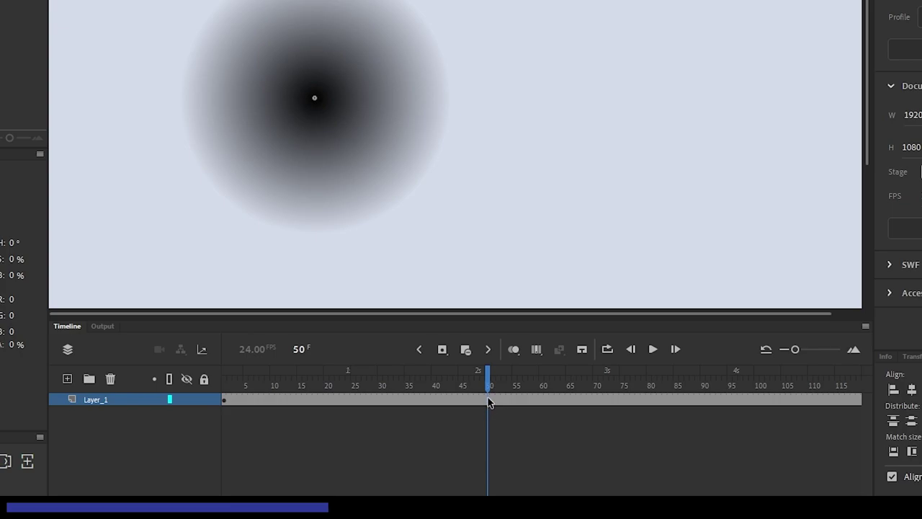
pyautogui.click(487, 400)
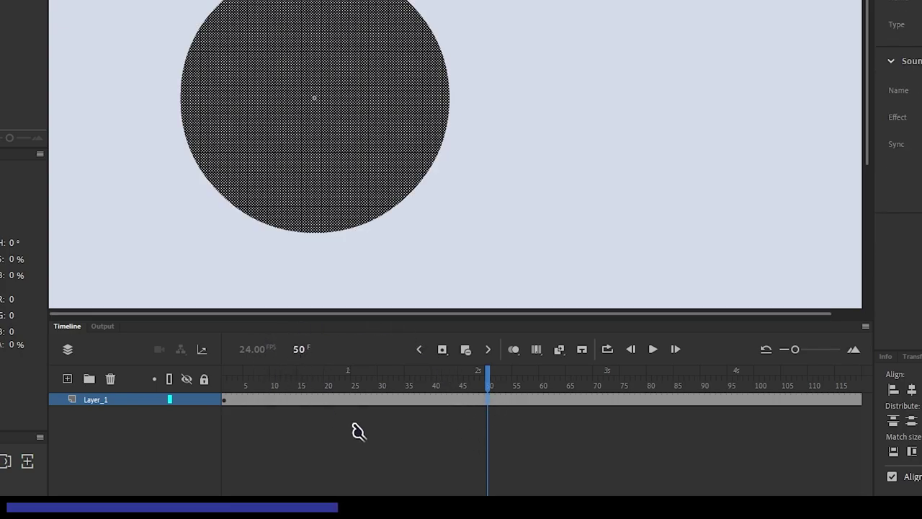
pyautogui.press('F7')
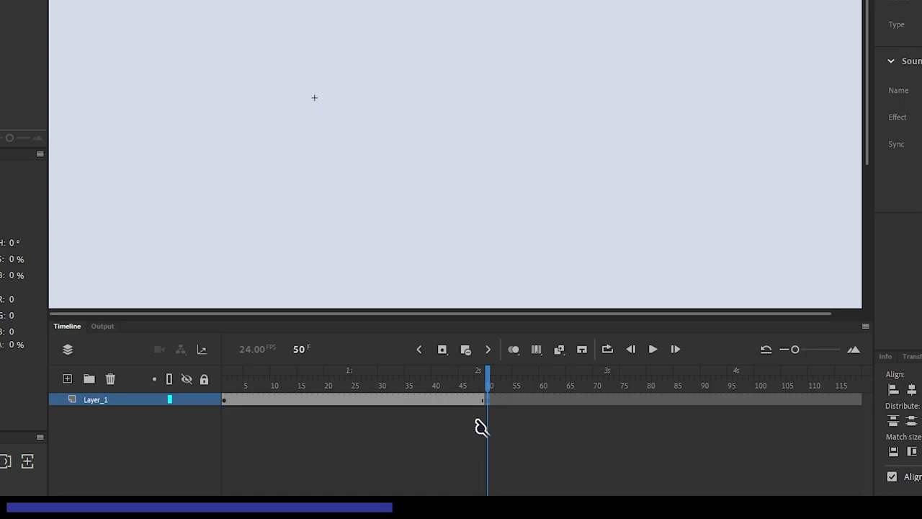
# Mark the middle keyframe near frame 25, then make the gradient centre transparent on frame 1
pyautogui.click(483, 402)
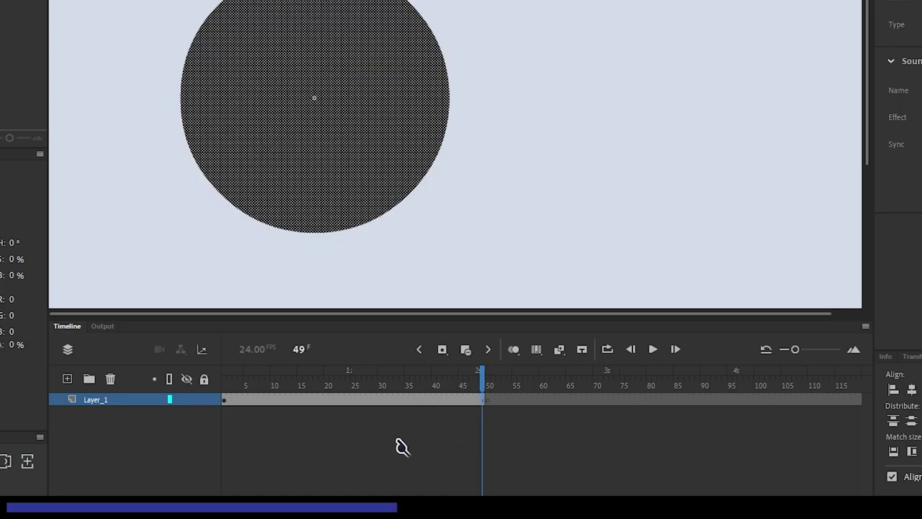
pyautogui.click(349, 403)
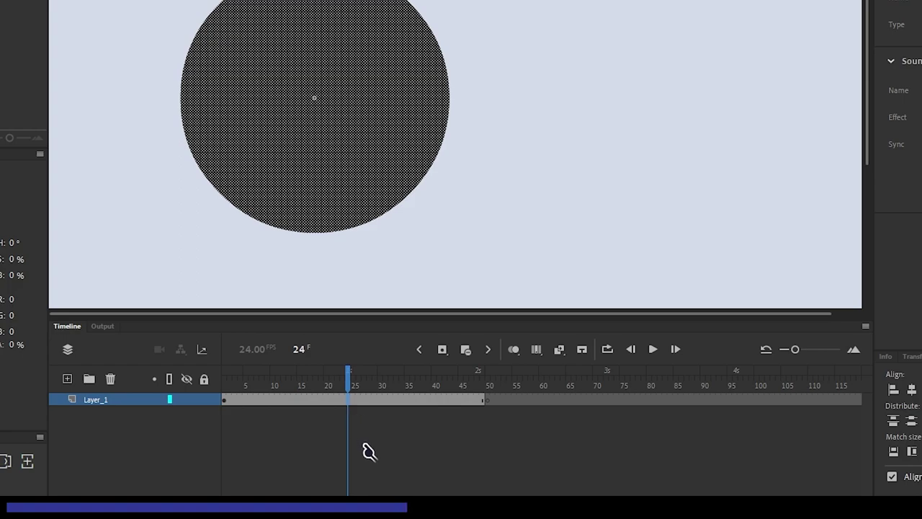
pyautogui.click(353, 403)
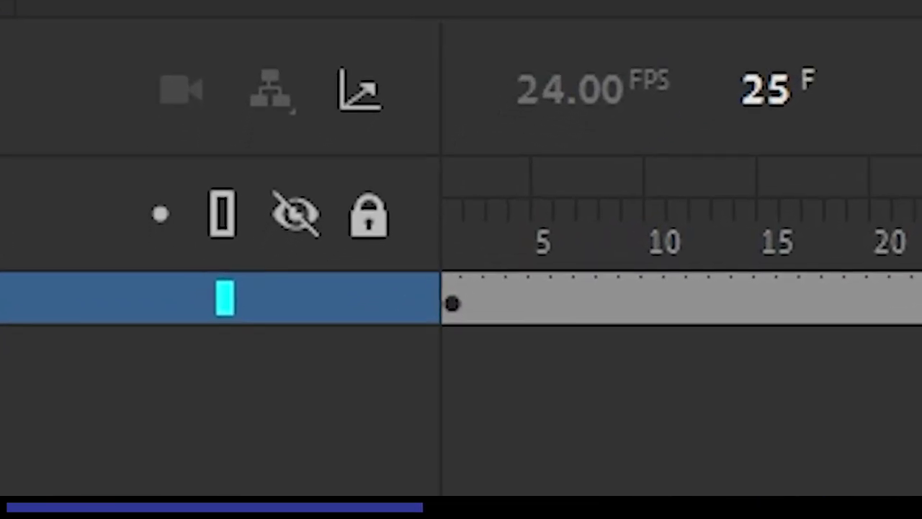
pyautogui.hotkey('shift', ',')
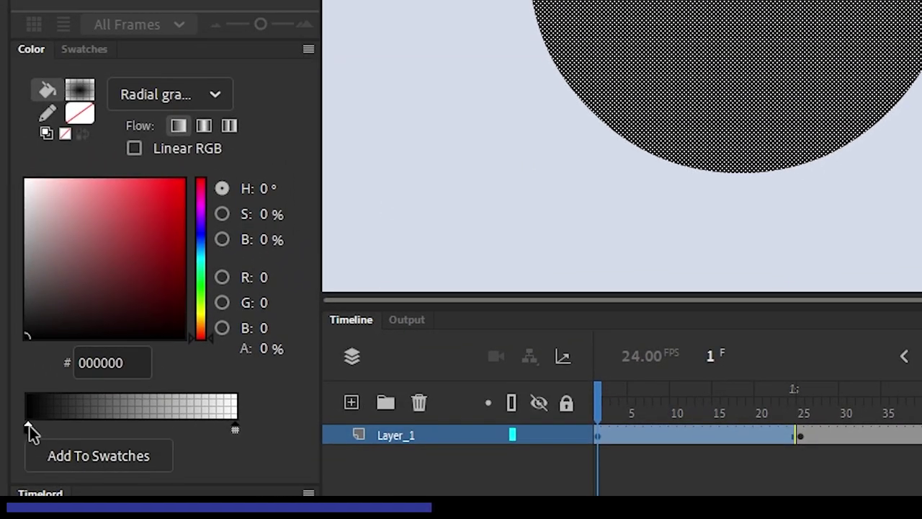
pyautogui.click(28, 427)
pyautogui.moveTo(272, 348); pyautogui.dragTo(245, 348)
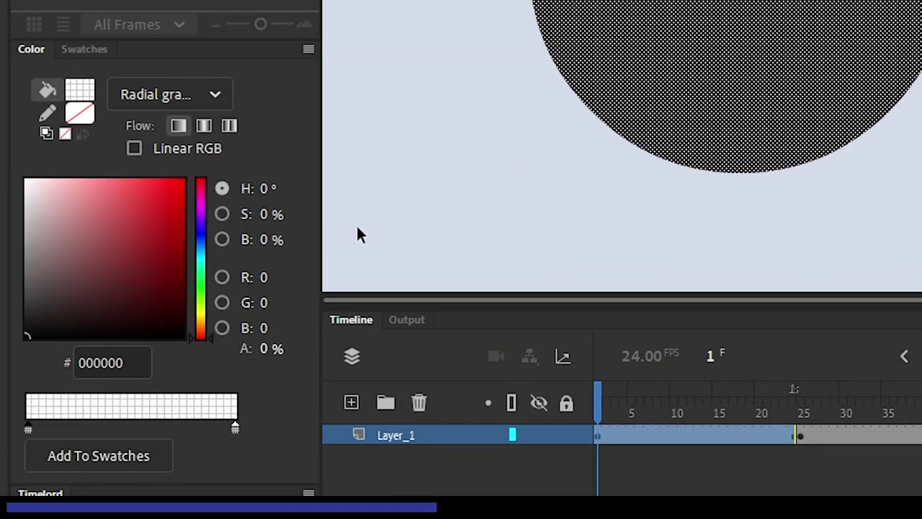
pyautogui.click(524, 251)
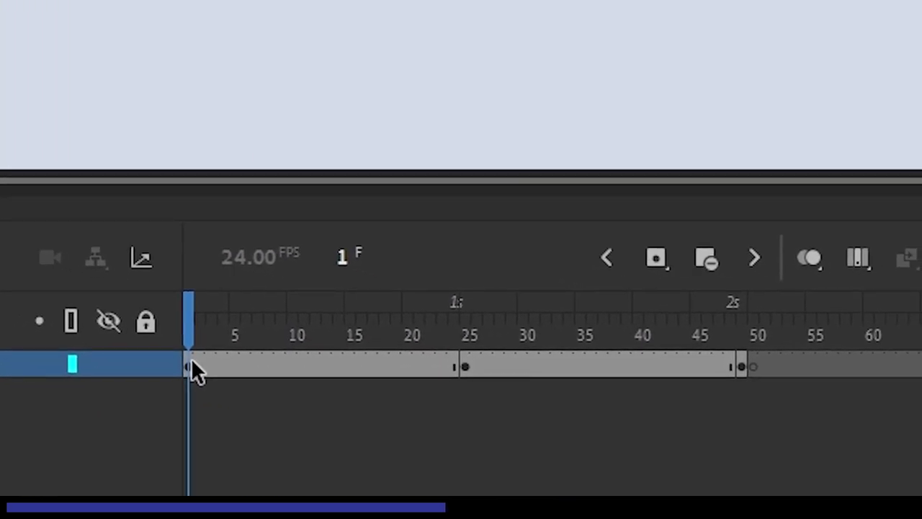
# Copy the transparent first keyframe to frame 49
pyautogui.moveTo(191, 366); pyautogui.dragTo(511, 367)
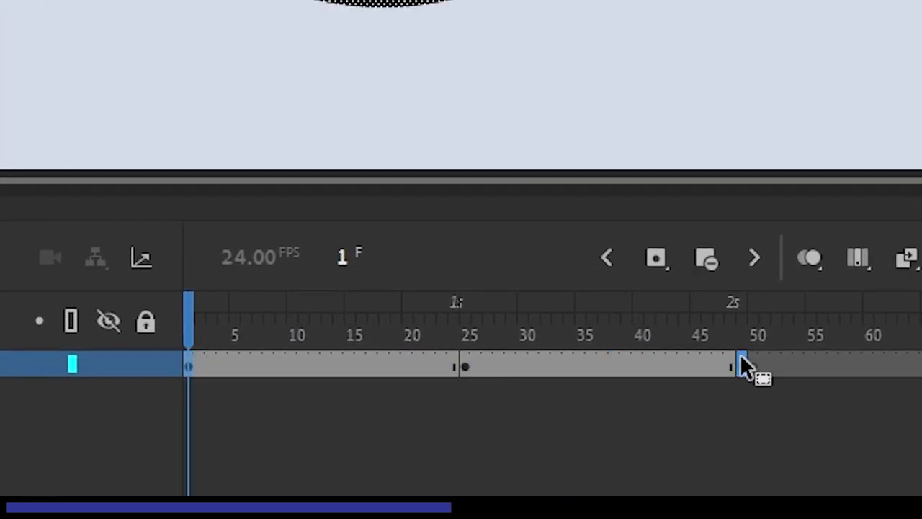
pyautogui.moveTo(737, 353); pyautogui.dragTo(740, 354)
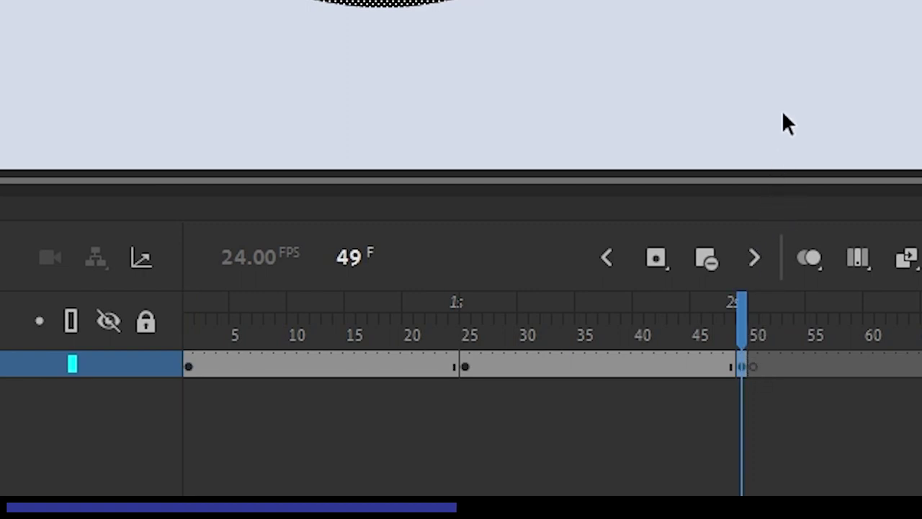
pyautogui.click(775, 144)
# Add a classic tween across the span with a Quad ease-in-out
pyautogui.moveTo(405, 366); pyautogui.dragTo(536, 406)
pyautogui.rightClick(460, 463)
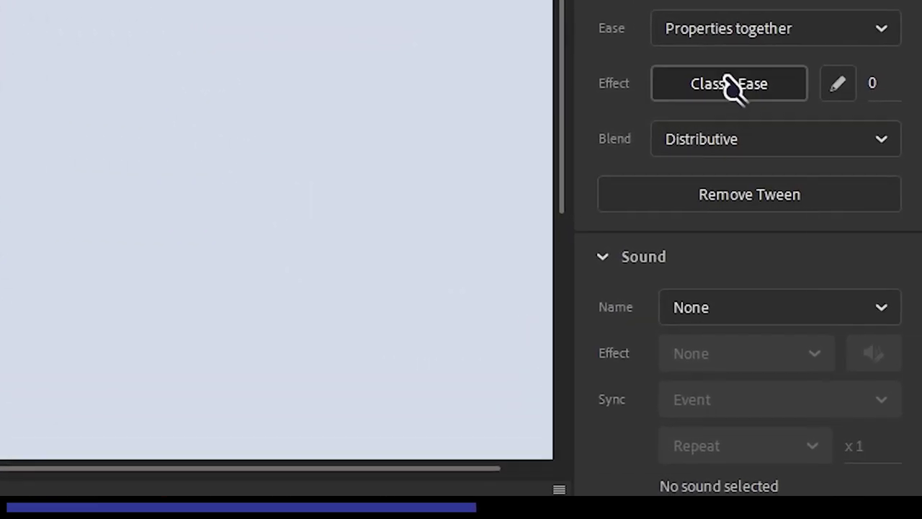
pyautogui.click(729, 83)
pyautogui.click(207, 285)
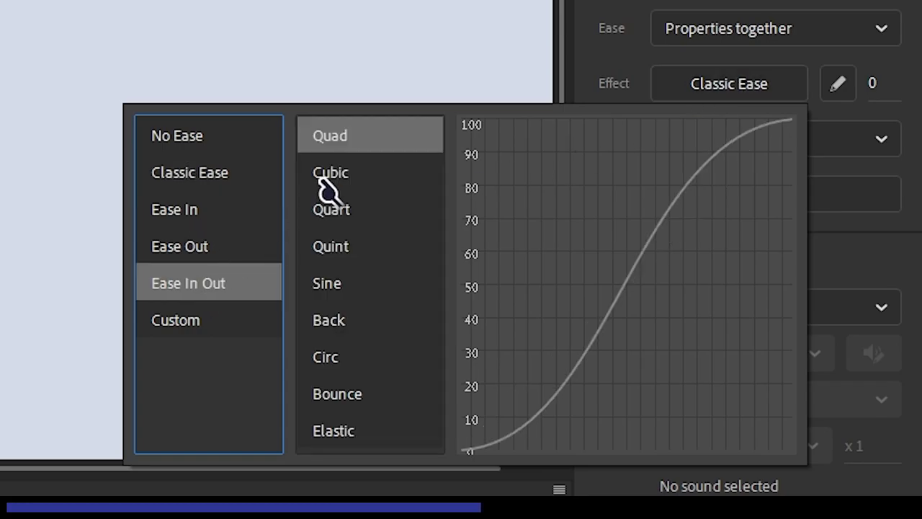
pyautogui.click(346, 135)
pyautogui.click(163, 220)
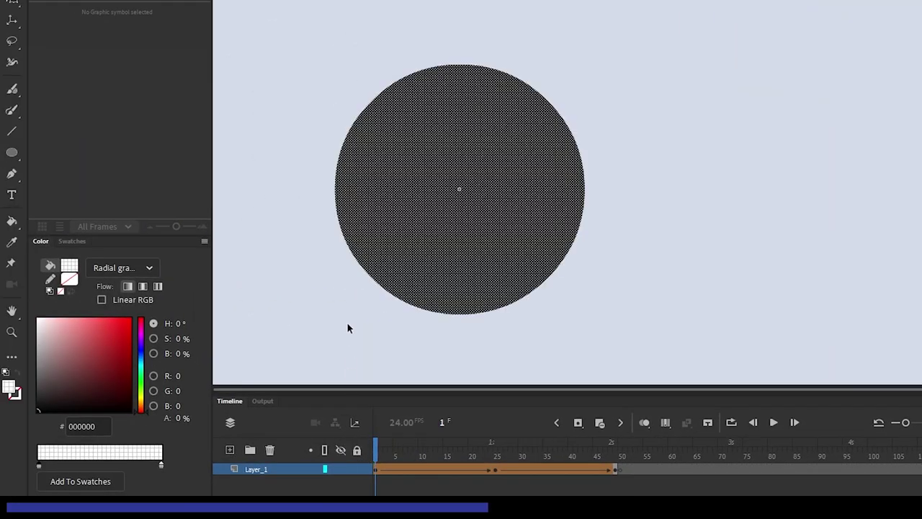
# Lock the circle's layer and preview the fade by playing and scrubbing the timeline
pyautogui.click(350, 328)
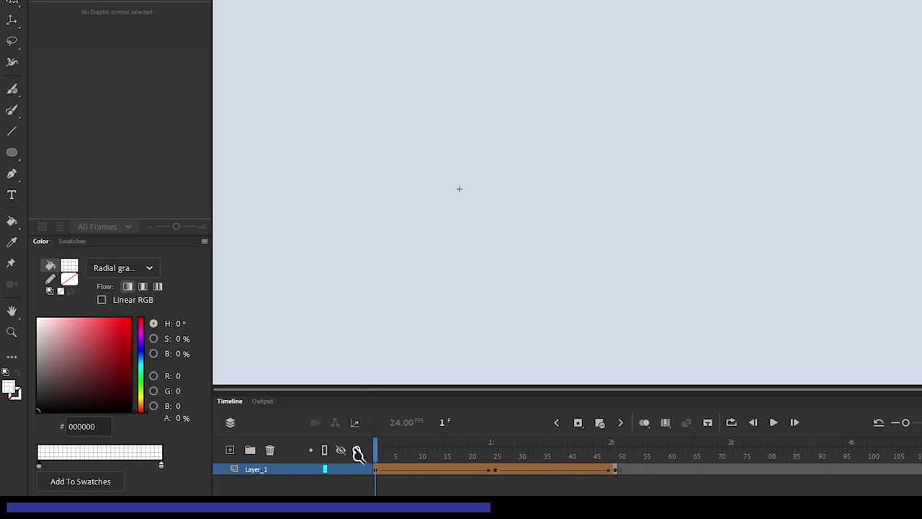
pyautogui.click(358, 451)
pyautogui.press('Return')
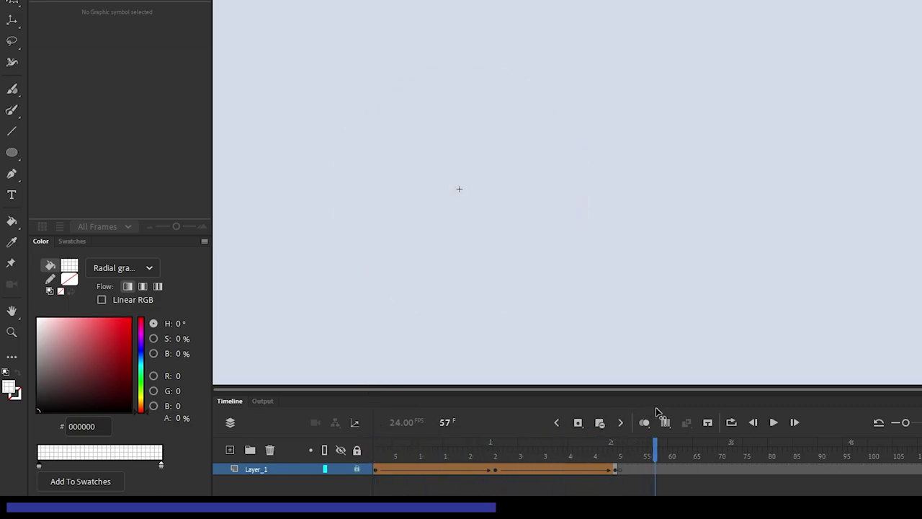
pyautogui.moveTo(657, 413); pyautogui.dragTo(490, 425)
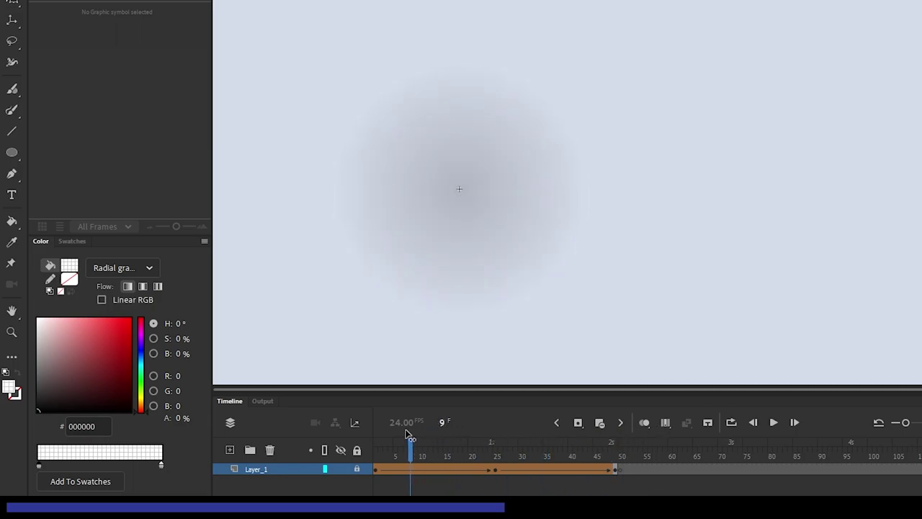
pyautogui.moveTo(490, 425); pyautogui.dragTo(376, 432)
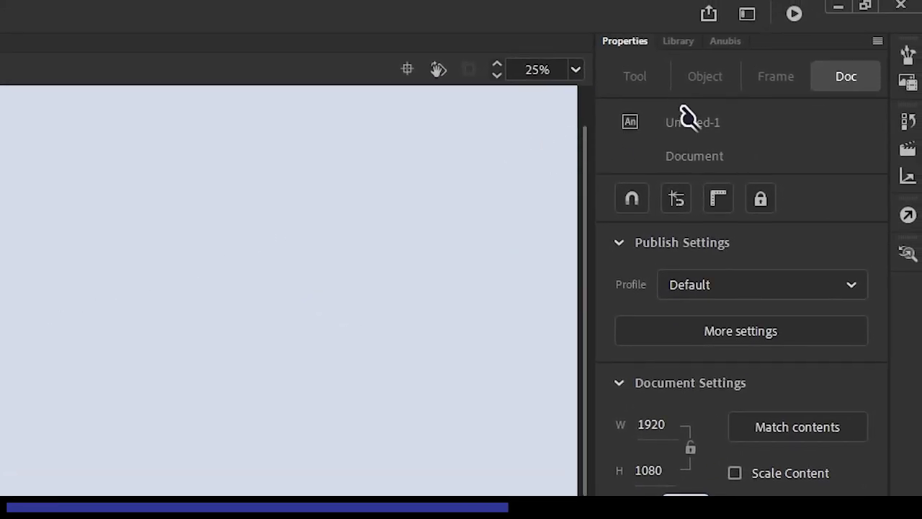
# Place the Radial Gradient symbol inside Water Driver at position X 0, Y 0
pyautogui.click(678, 40)
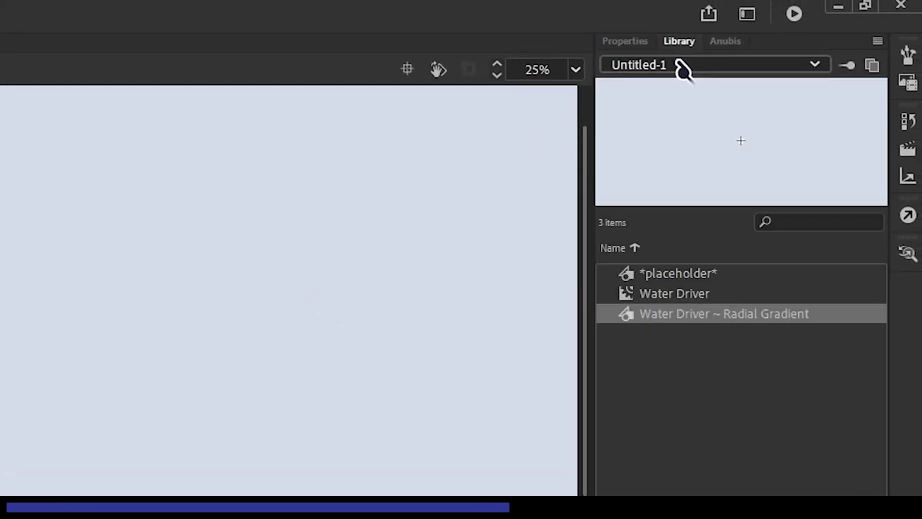
pyautogui.doubleClick(749, 293)
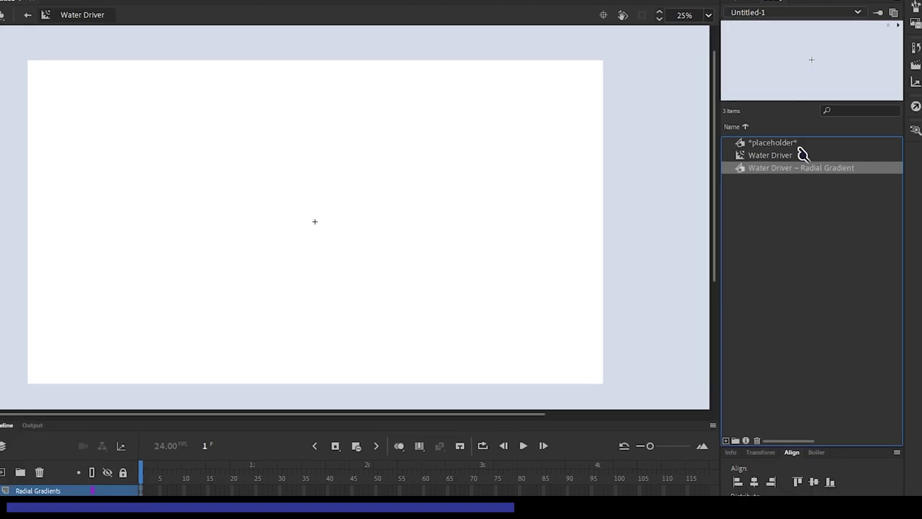
pyautogui.moveTo(800, 153)
pyautogui.mouseDown()
pyautogui.moveTo(798, 70)
pyautogui.moveTo(348, 191)
pyautogui.mouseUp()
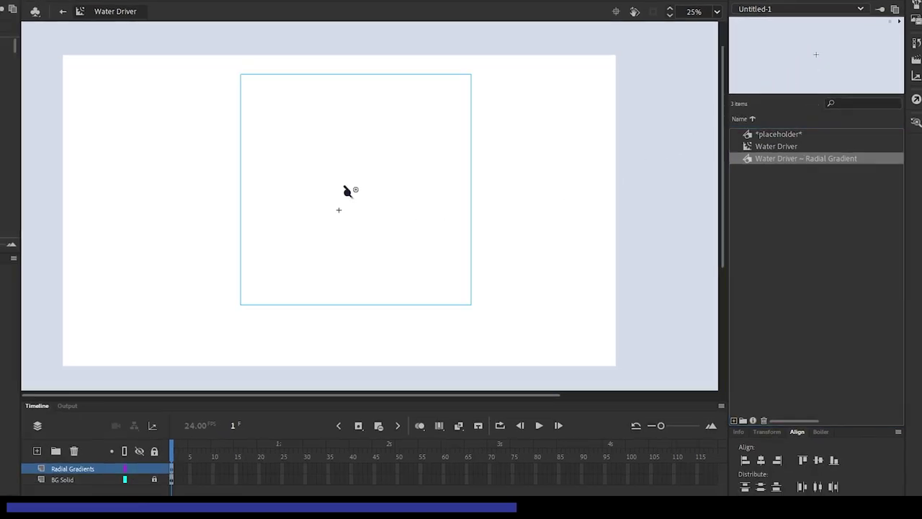
pyautogui.click(759, 5)
pyautogui.click(824, 170)
pyautogui.write('0')
pyautogui.press('Tab')
pyautogui.write('0')
pyautogui.press('Return')
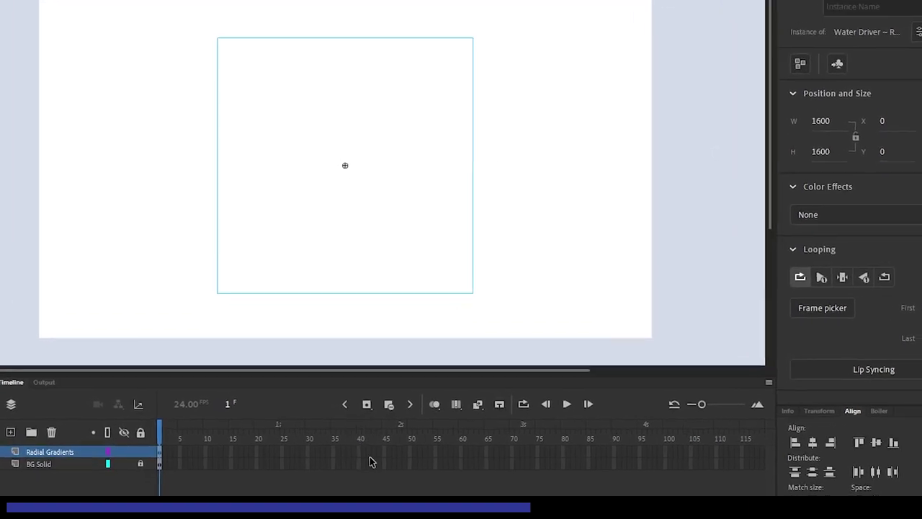
# Insert frames on both Water Driver layers out to frame 120
pyautogui.moveTo(373, 469); pyautogui.dragTo(441, 481)
pyautogui.moveTo(502, 429); pyautogui.dragTo(739, 458)
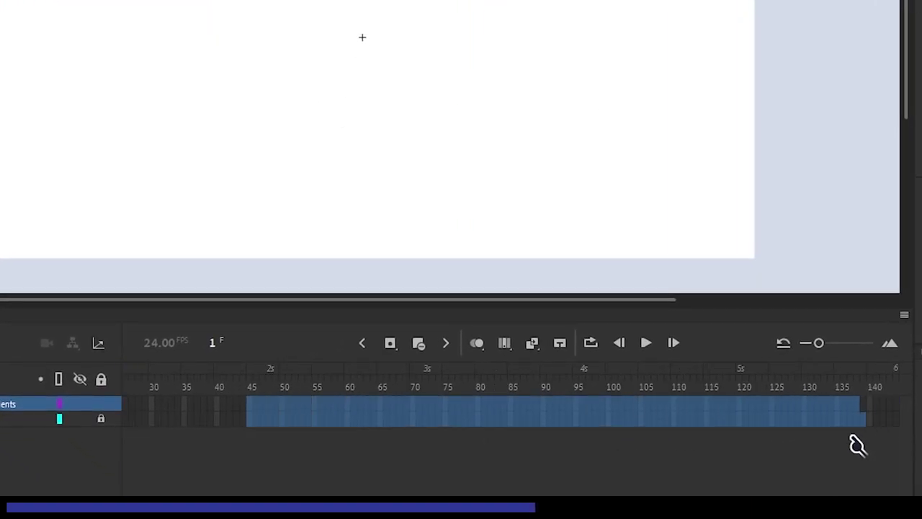
pyautogui.press('F5')
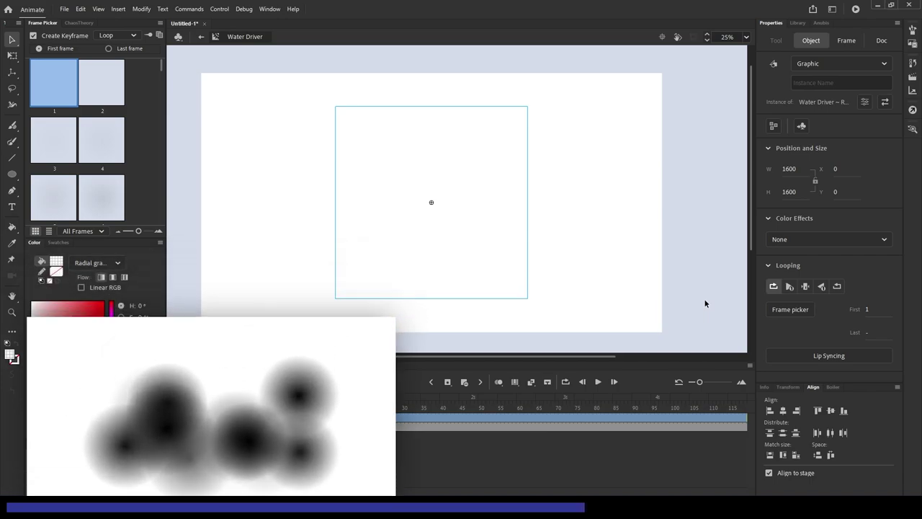
# In ChaosTheory, enable Random Frame, Scale, X and Y, with Rotation and Alpha off
pyautogui.click(621, 236)
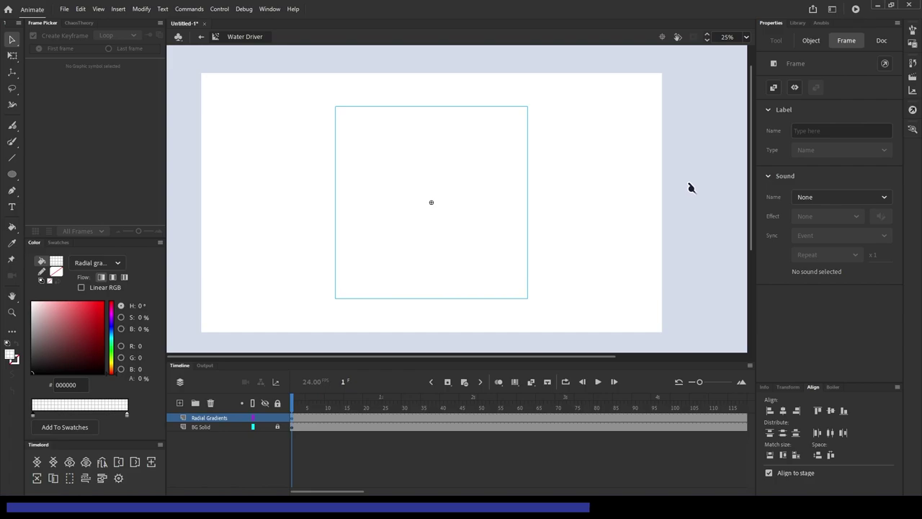
pyautogui.click(186, 75)
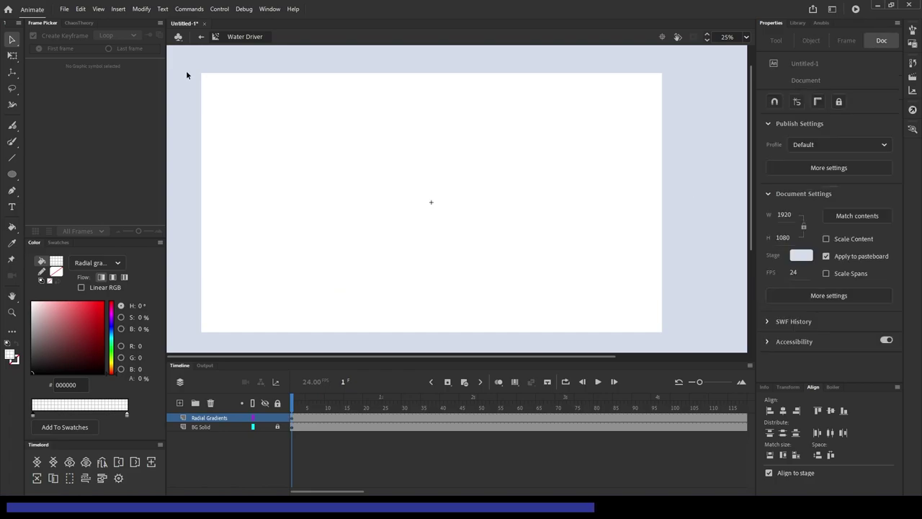
pyautogui.click(79, 22)
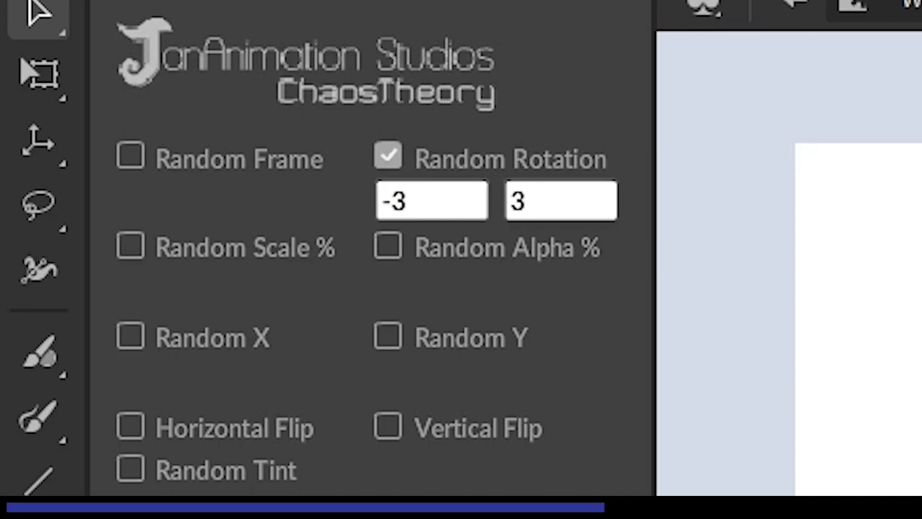
pyautogui.click(180, 159)
pyautogui.click(162, 249)
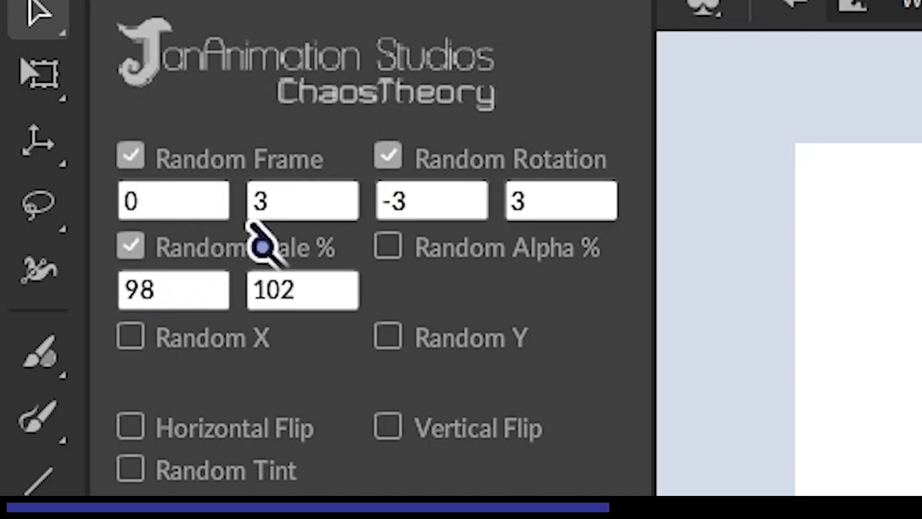
pyautogui.click(443, 248)
pyautogui.click(230, 338)
pyautogui.click(454, 342)
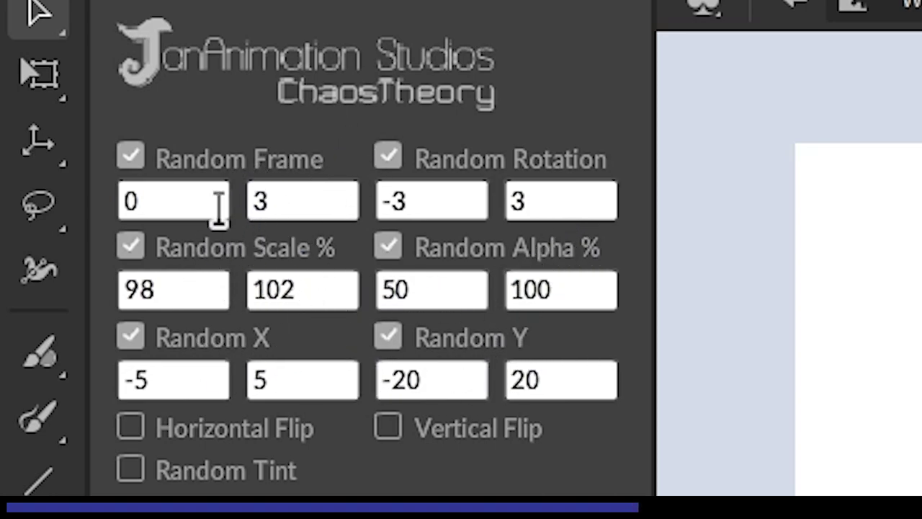
pyautogui.click(389, 156)
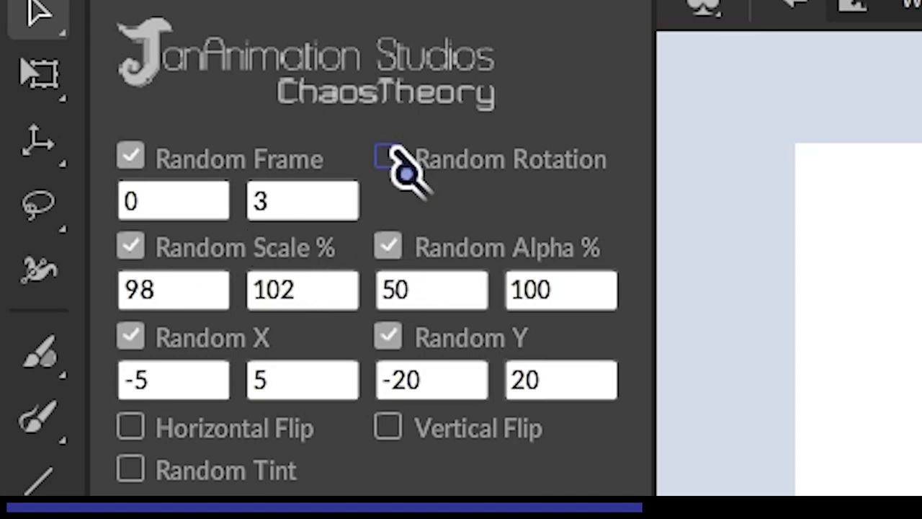
pyautogui.click(388, 247)
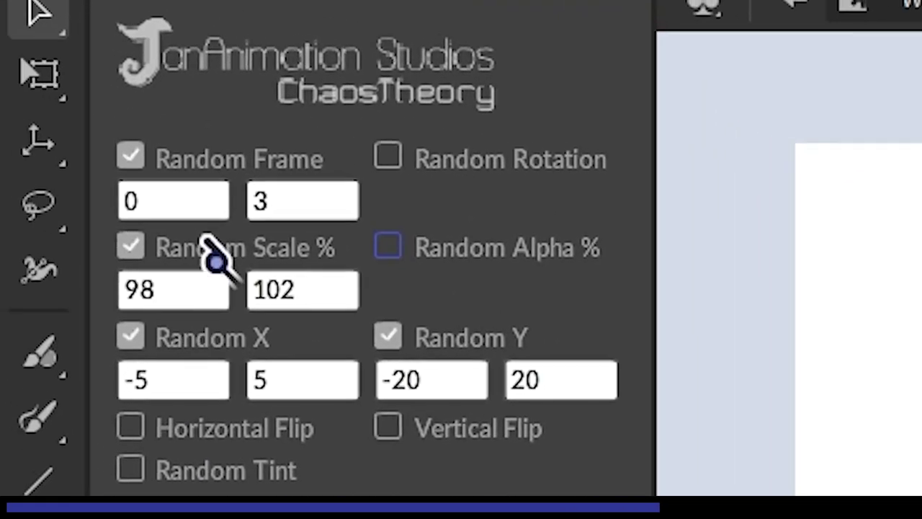
# Set the Random Frame range to 0–119
pyautogui.click(205, 214)
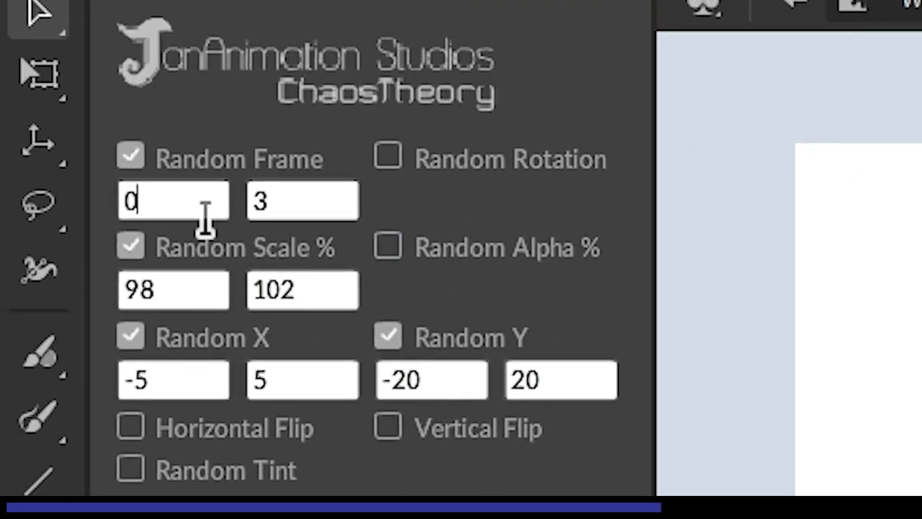
pyautogui.doubleClick(293, 209)
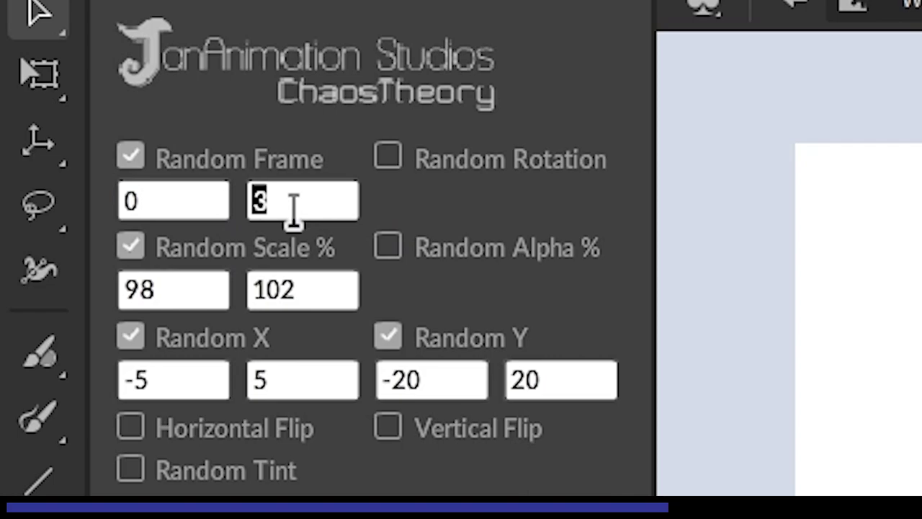
pyautogui.write('119')
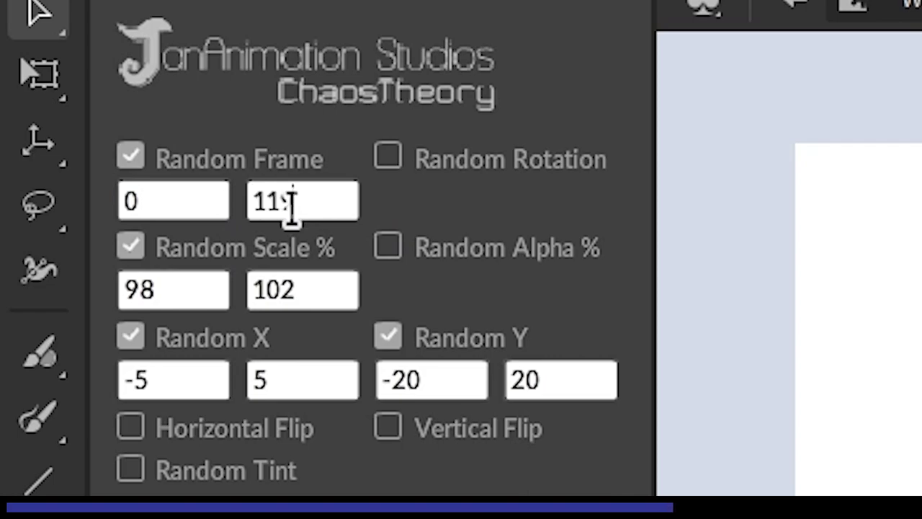
pyautogui.click(497, 245)
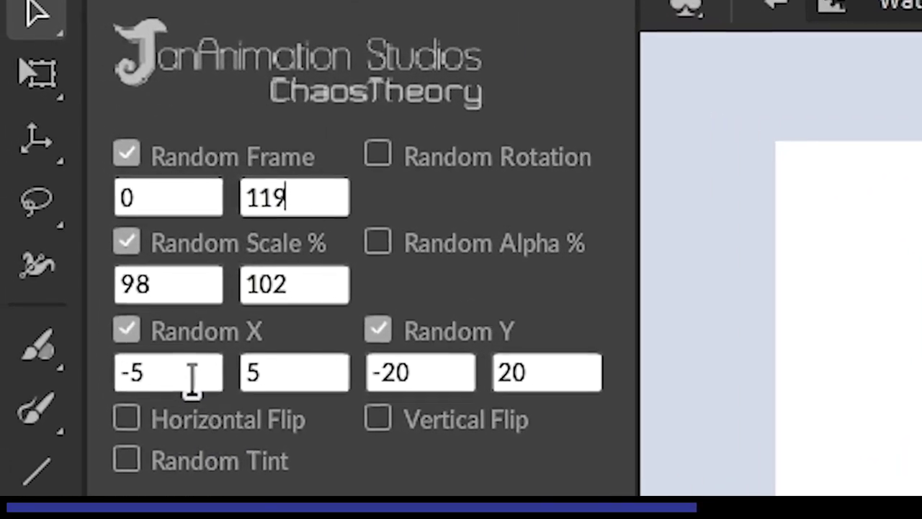
# Set Random X to -960/960 and Random Y to -540/540
pyautogui.click(50, 181)
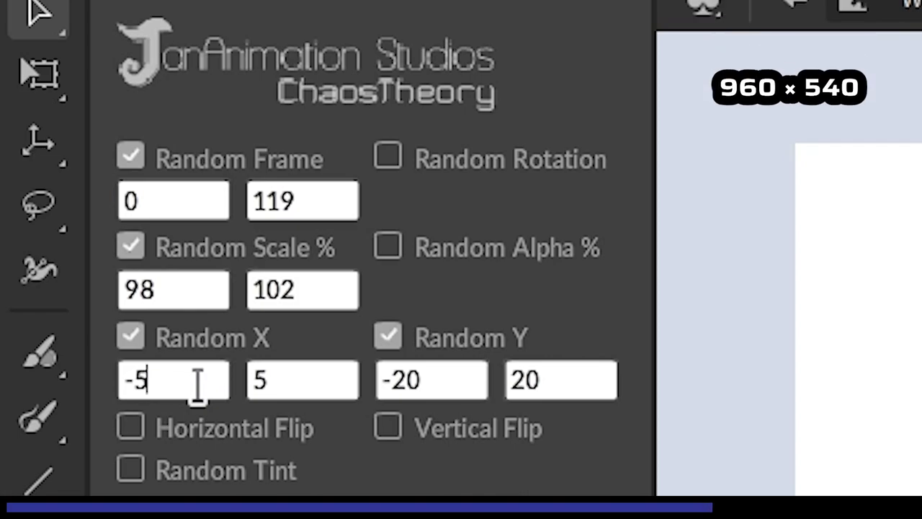
pyautogui.press('BackSpace')
pyautogui.write('960')
pyautogui.press('Tab')
pyautogui.write('960')
pyautogui.moveTo(416, 374); pyautogui.dragTo(342, 366)
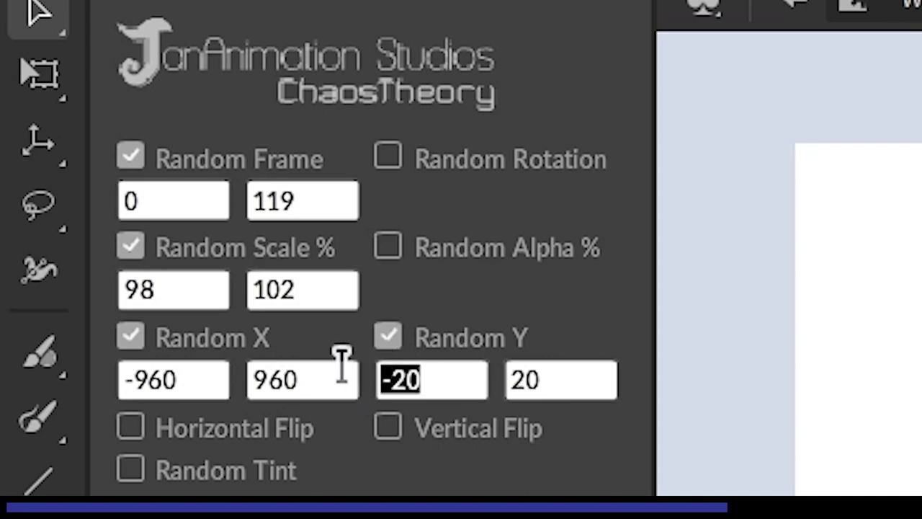
pyautogui.write('-540')
pyautogui.press('Tab')
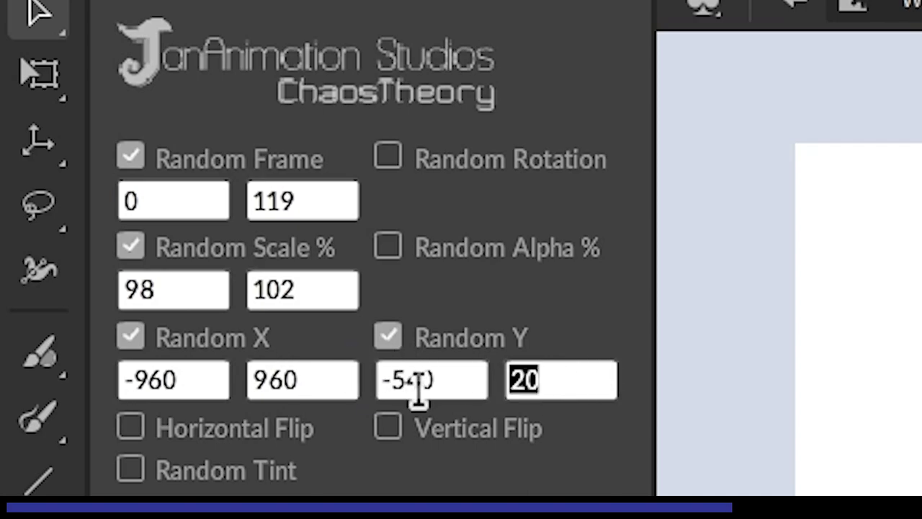
pyautogui.write('540')
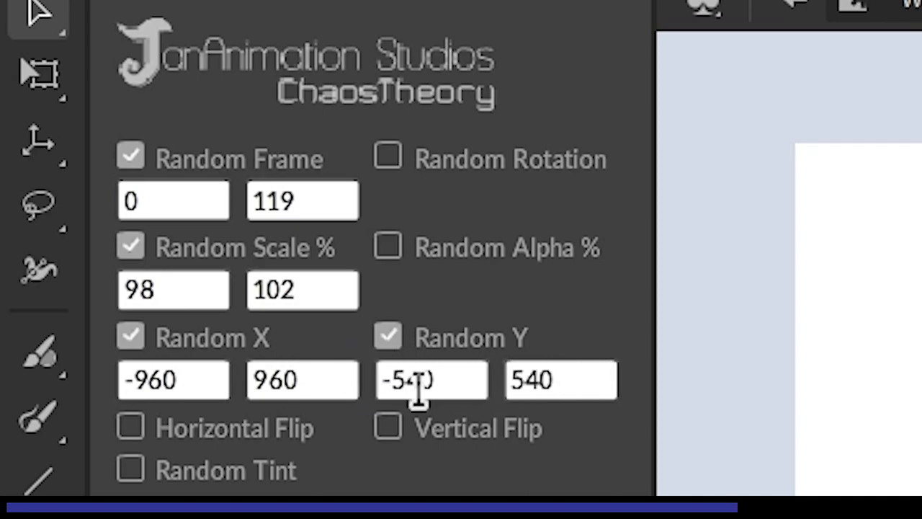
# Set the Random Scale range to 60–100%
pyautogui.moveTo(166, 289); pyautogui.dragTo(82, 305)
pyautogui.write('60')
pyautogui.click(324, 284)
pyautogui.press('BackSpace')
pyautogui.write('0')
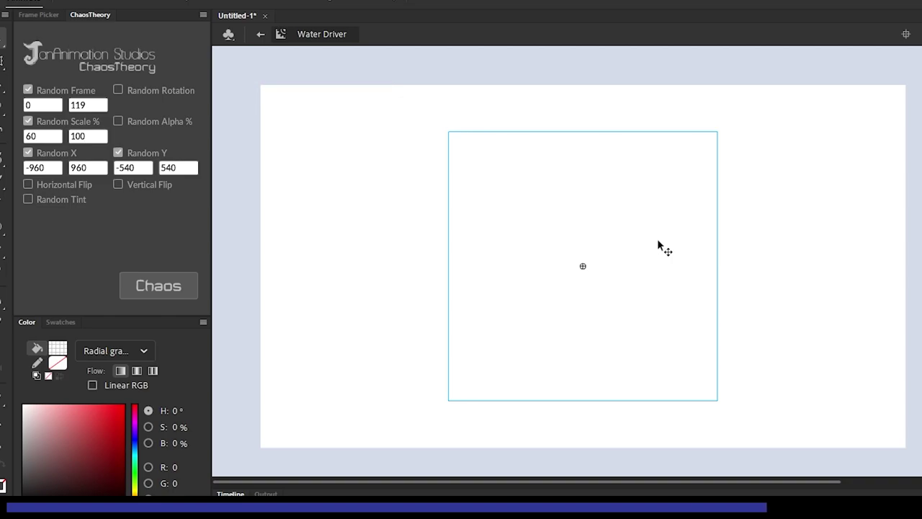
# Run Chaos with only Random Frame enabled to randomise the gradient copies' frames
pyautogui.click(28, 121)
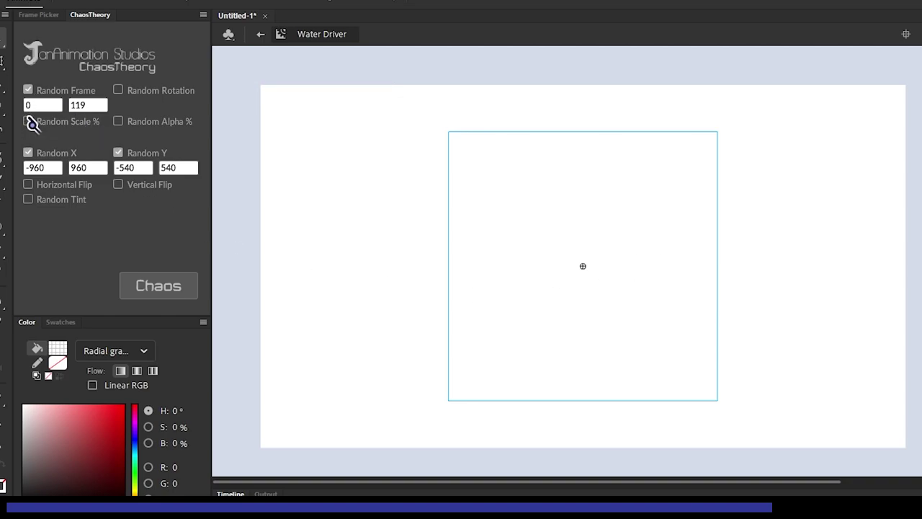
pyautogui.click(27, 153)
pyautogui.click(119, 153)
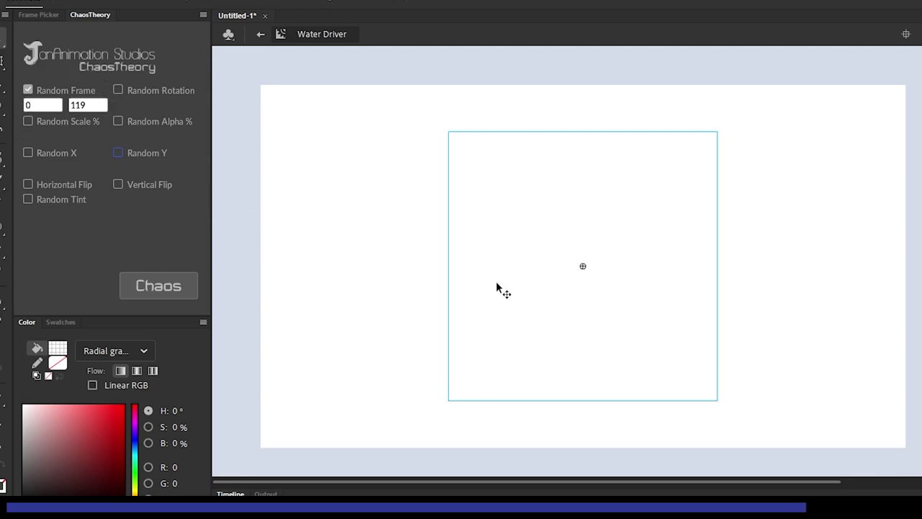
pyautogui.click(160, 292)
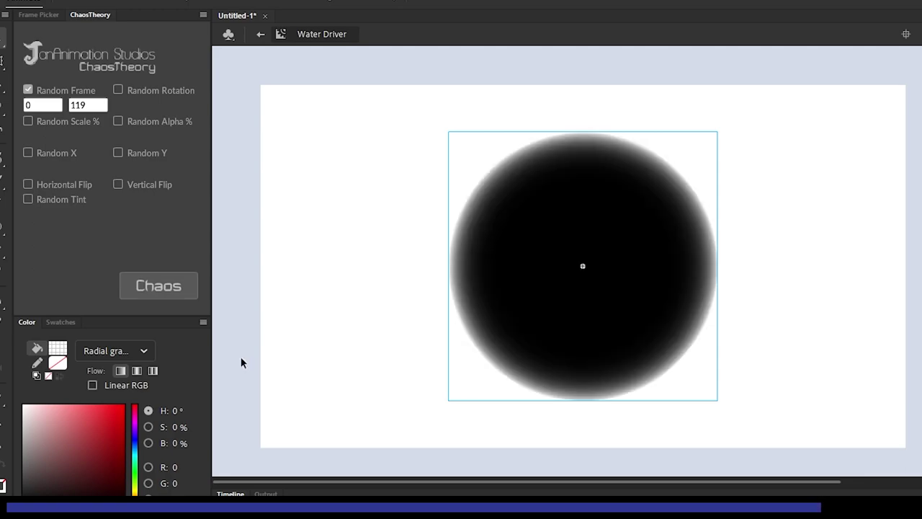
# Apply random scale, then random X offsets, to the copies, leaving only Random Y enabled
pyautogui.click(55, 89)
pyautogui.click(58, 120)
pyautogui.click(172, 288)
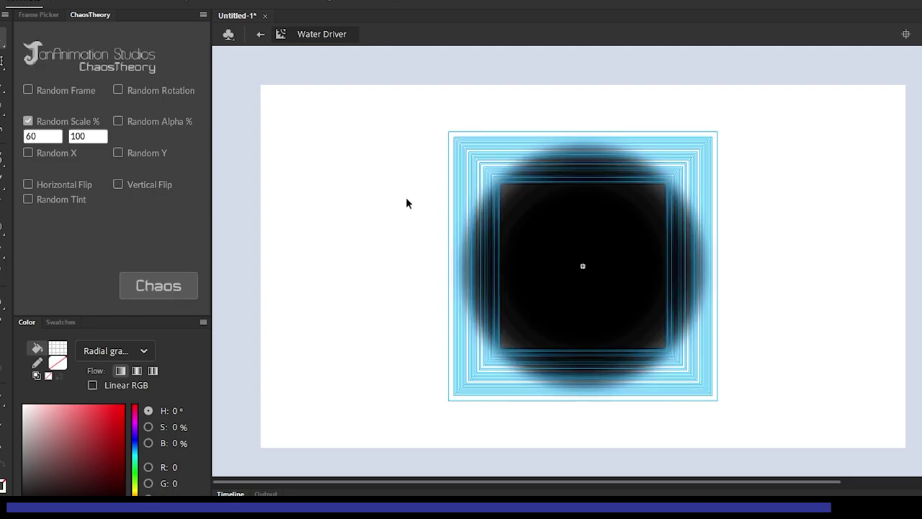
pyautogui.click(64, 121)
pyautogui.click(65, 153)
pyautogui.click(165, 286)
pyautogui.click(28, 153)
pyautogui.click(118, 153)
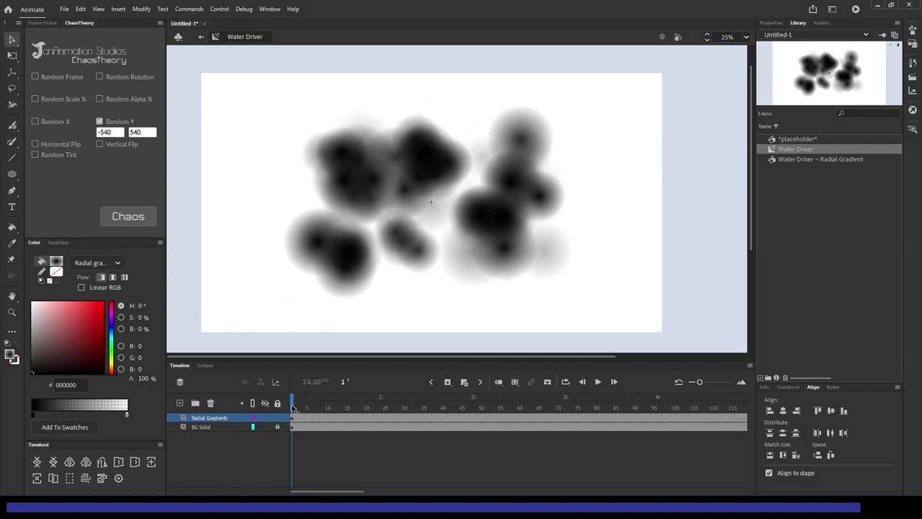
# Scrub the playhead through frames 1–120 and back to preview the blob animation
pyautogui.moveTo(293, 409); pyautogui.dragTo(474, 411)
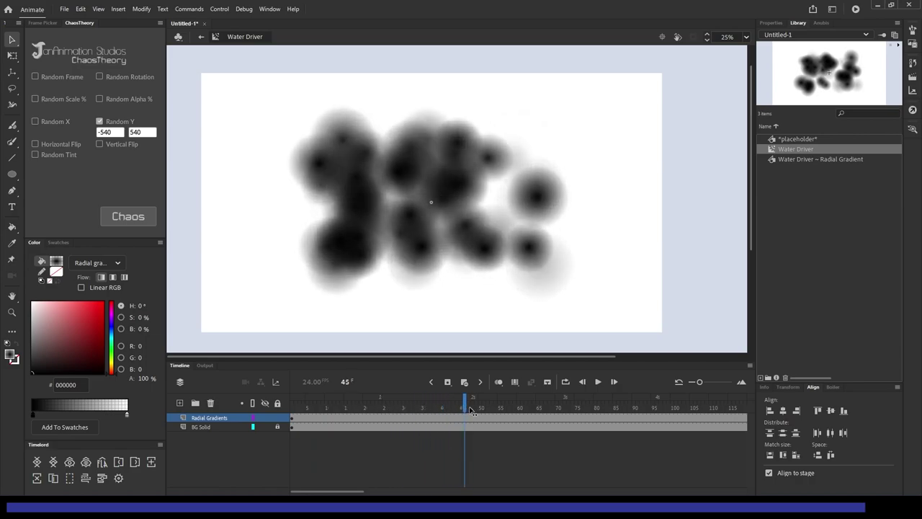
pyautogui.moveTo(474, 410); pyautogui.dragTo(742, 409)
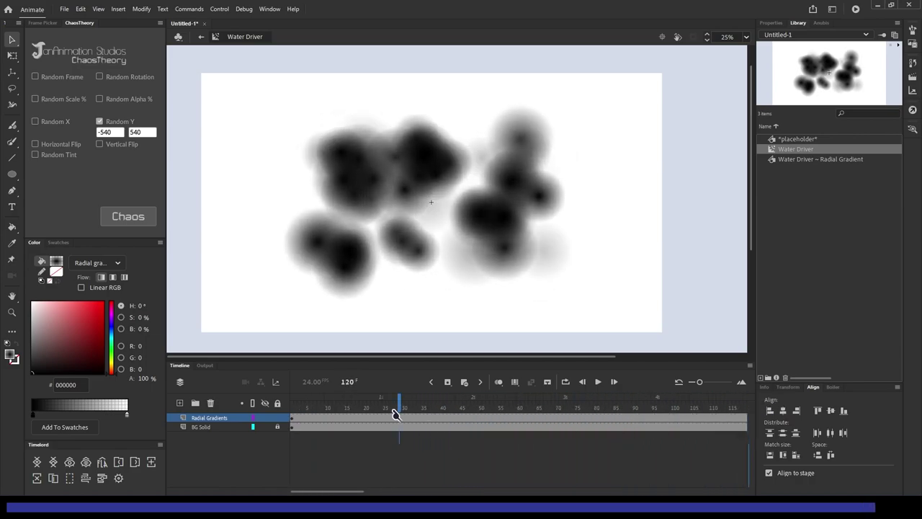
pyautogui.click(433, 382)
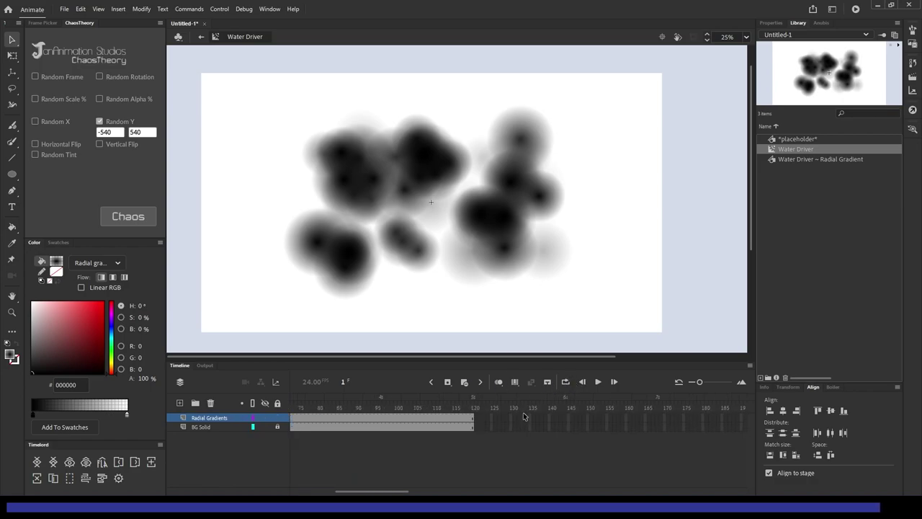
pyautogui.click(463, 407)
pyautogui.moveTo(463, 407); pyautogui.dragTo(474, 408)
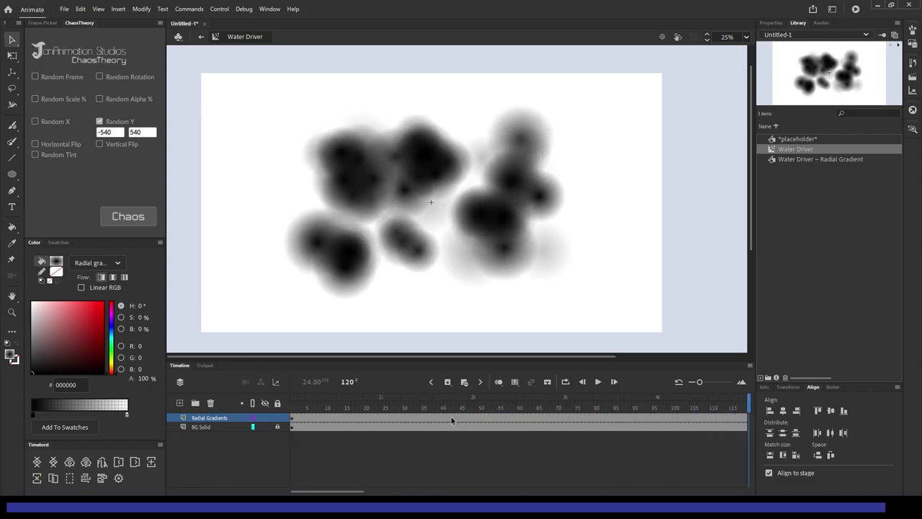
pyautogui.moveTo(299, 407)
pyautogui.mouseDown()
pyautogui.moveTo(317, 404)
pyautogui.moveTo(220, 332)
pyautogui.mouseUp()
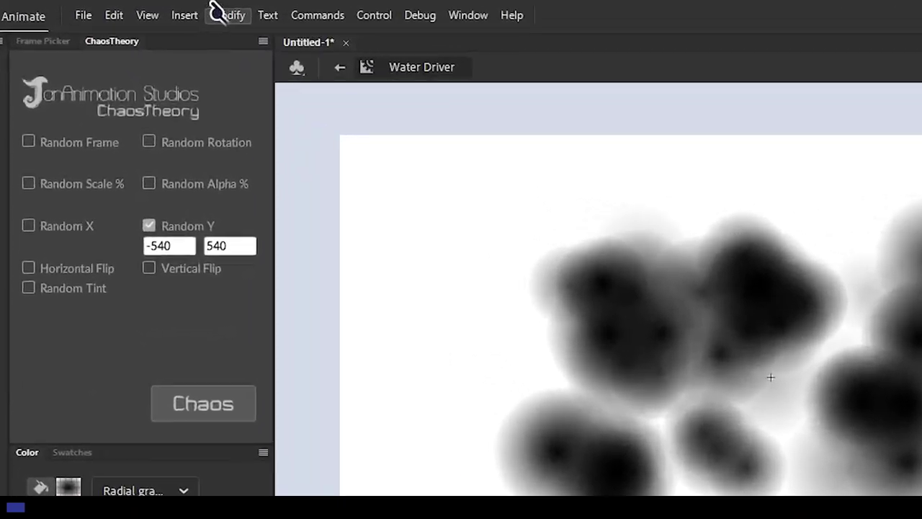
# Create a new movie clip symbol named 'Water Pattern 1'
pyautogui.click(124, 10)
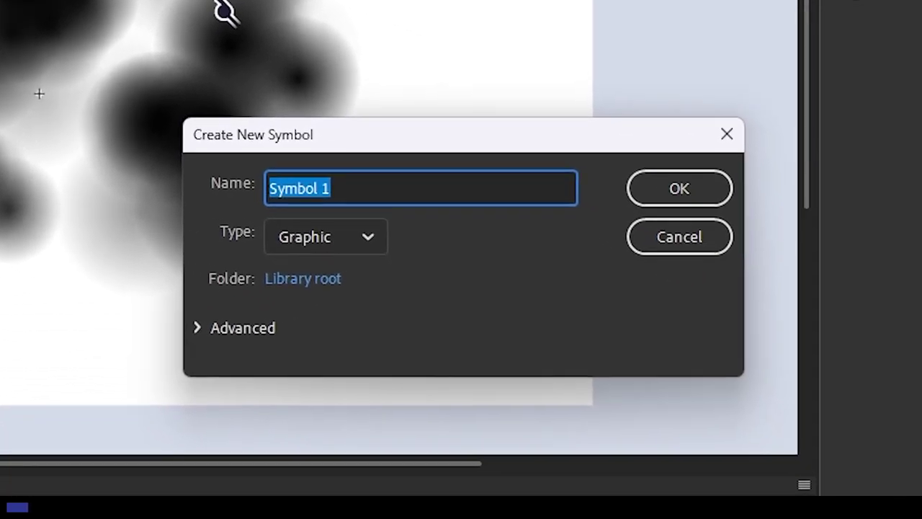
pyautogui.write('Water Pattern 1')
pyautogui.click(364, 236)
pyautogui.click(317, 271)
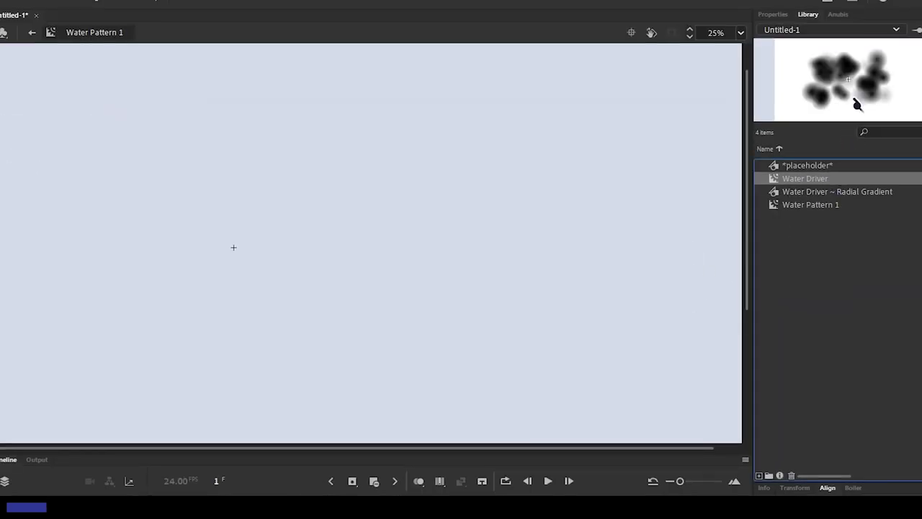
# Place a Water Driver instance on its stage at X 0, Y 0
pyautogui.moveTo(294, 287); pyautogui.dragTo(293, 286)
pyautogui.click(782, 15)
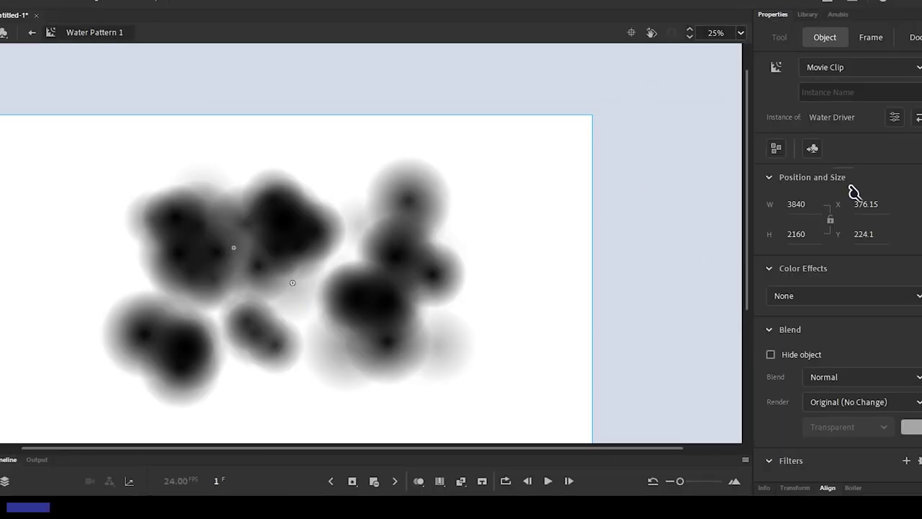
pyautogui.write('0')
pyautogui.press('Tab')
pyautogui.write('0')
pyautogui.press('Return')
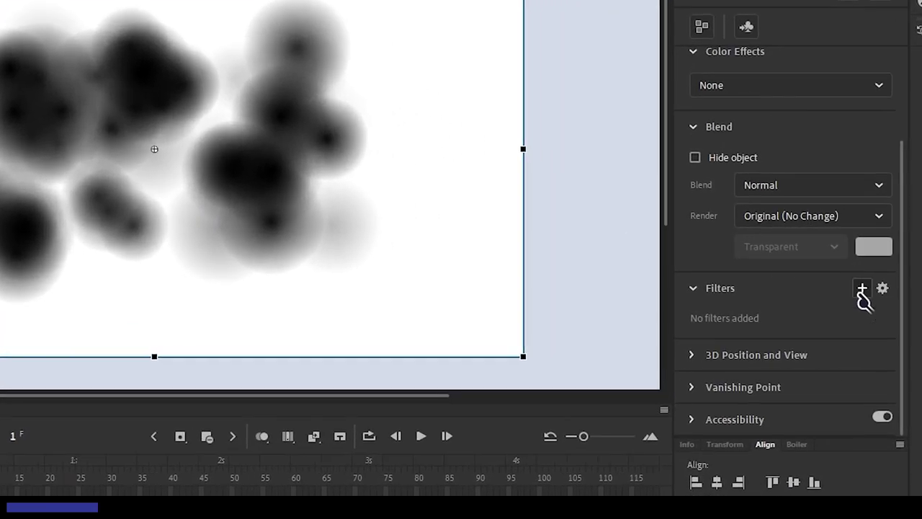
# Add an Adjust Color filter with Contrast 100 and Brightness 30 to the Water Driver instance
pyautogui.click(874, 366)
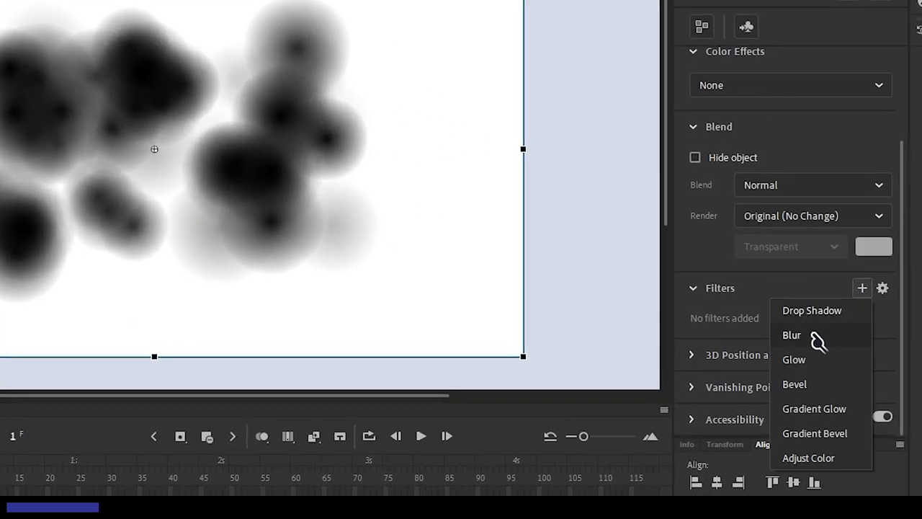
pyautogui.click(814, 458)
pyautogui.scroll(-2, 801, 290)
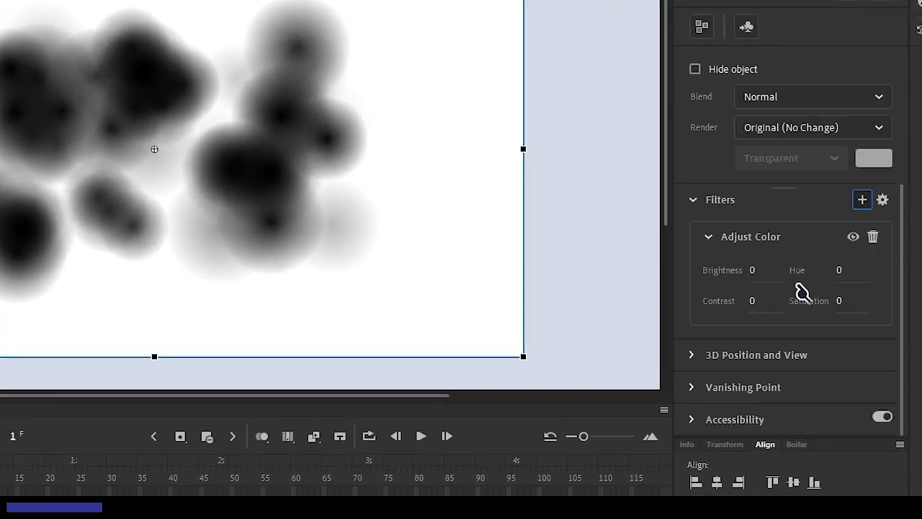
pyautogui.click(756, 306)
pyautogui.write('100')
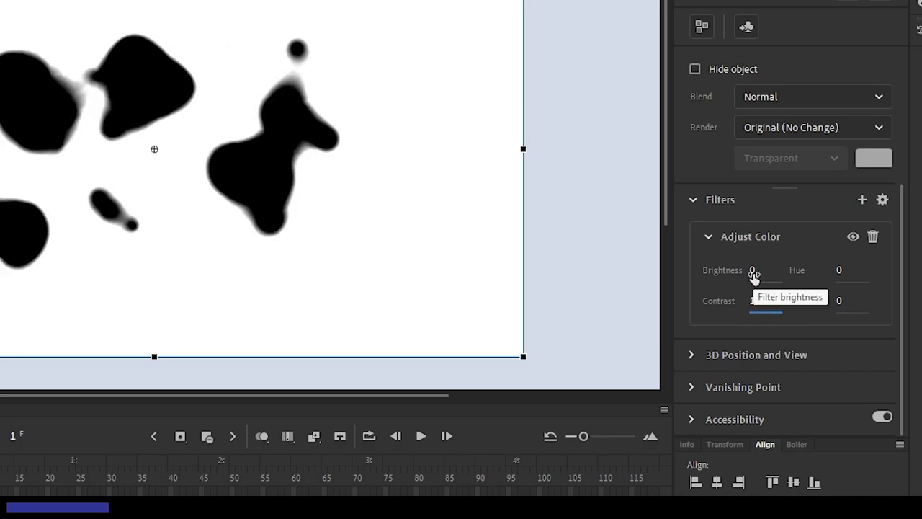
pyautogui.moveTo(754, 275)
pyautogui.mouseDown()
pyautogui.moveTo(791, 316)
pyautogui.moveTo(781, 315)
pyautogui.mouseUp()
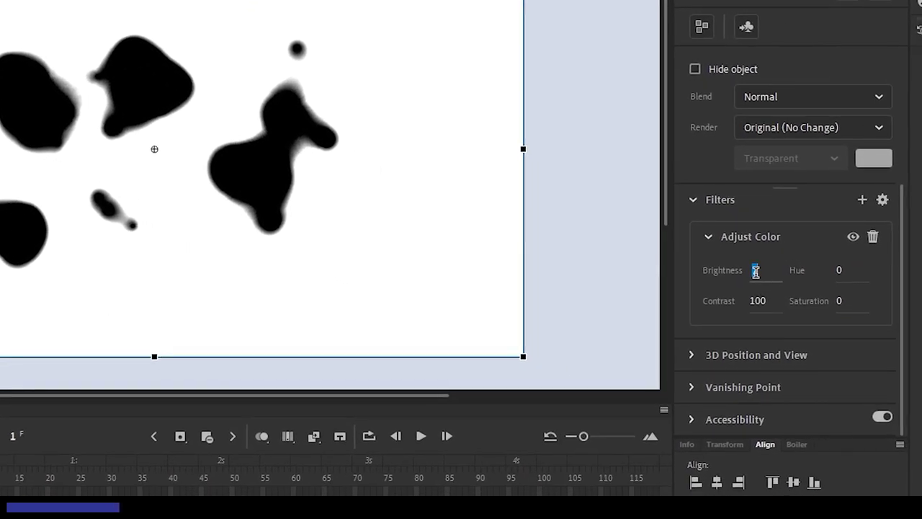
pyautogui.write('30')
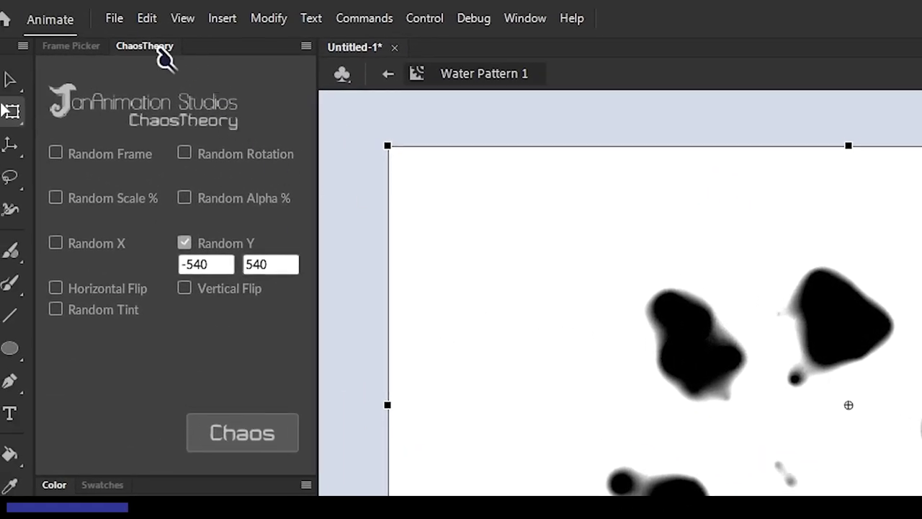
# Paste a Water Driver copy in place and switch its color effect to Advanced
pyautogui.click(147, 18)
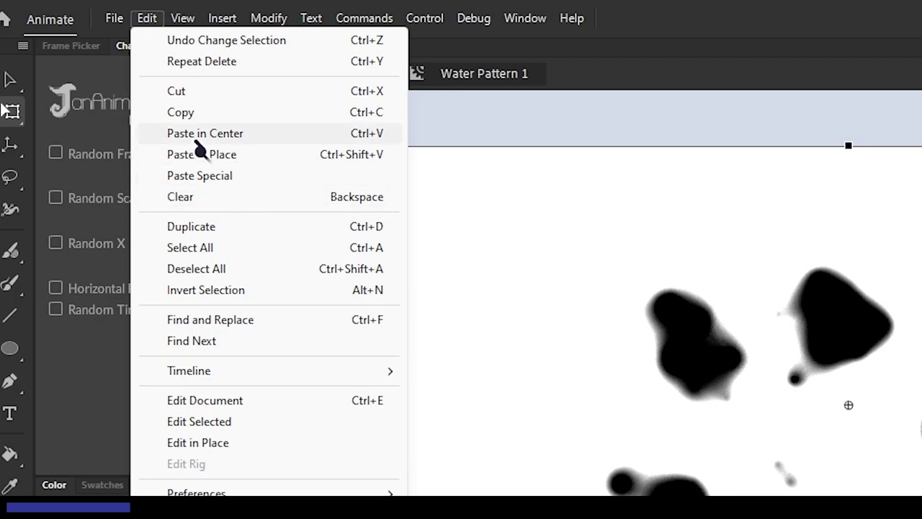
pyautogui.click(315, 168)
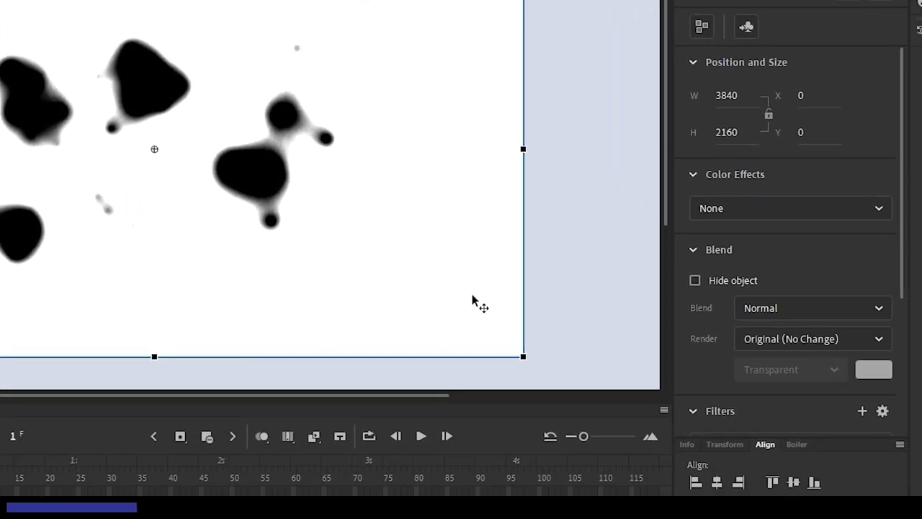
pyautogui.click(769, 215)
pyautogui.click(751, 307)
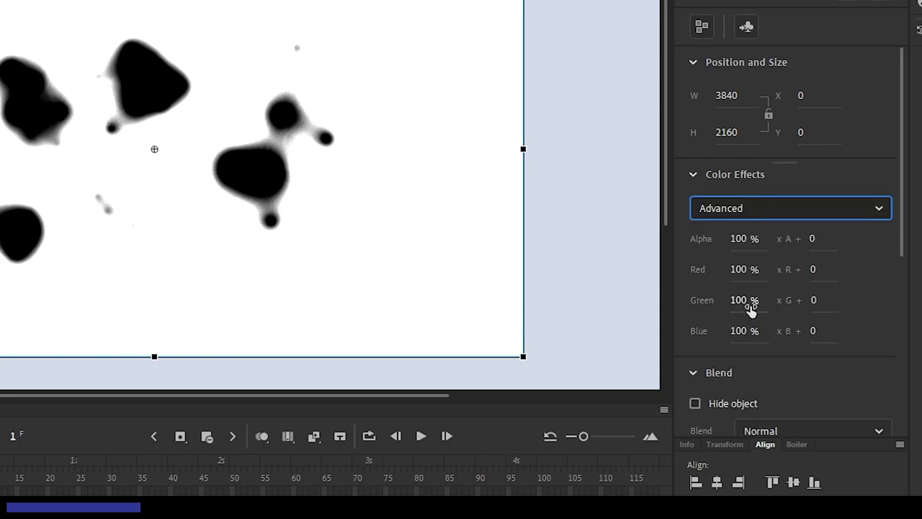
# Set the red, green and blue multipliers to -100%
pyautogui.click(742, 269)
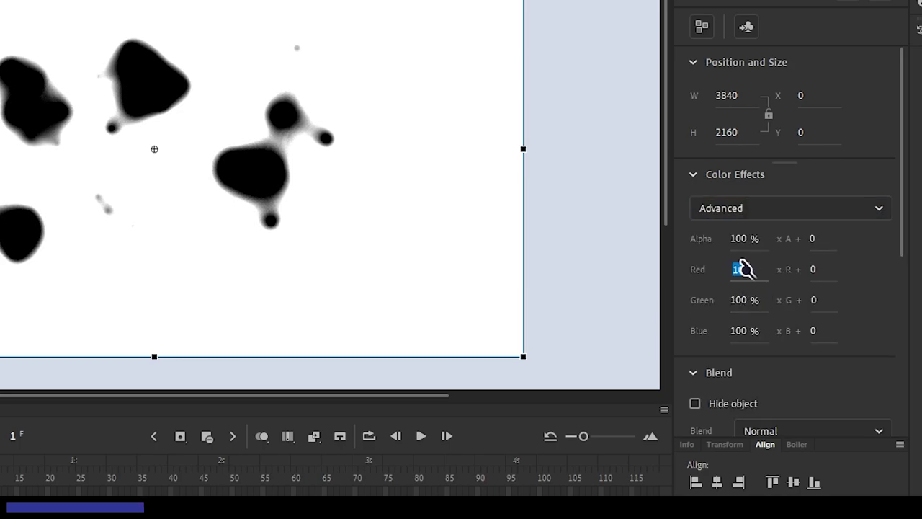
pyautogui.write('-100')
pyautogui.press('Tab')
pyautogui.press('Tab')
pyautogui.write('-11')
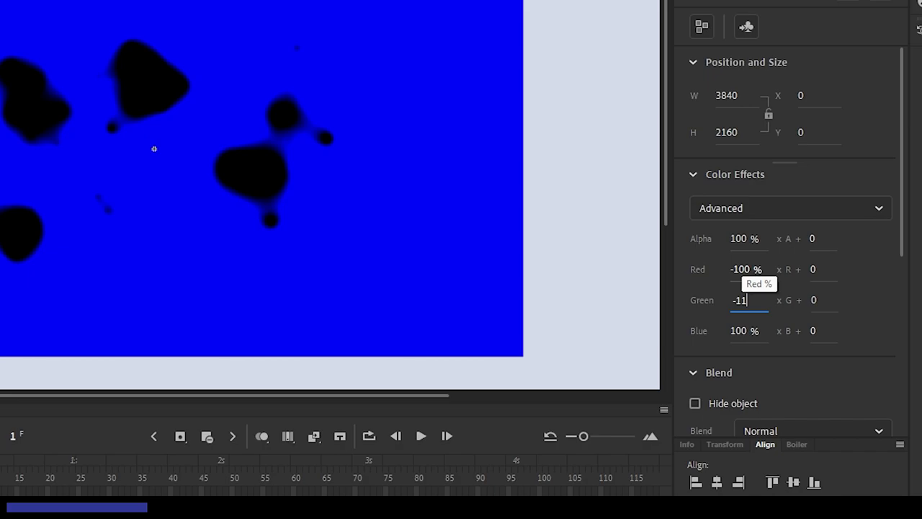
pyautogui.press('Tab')
pyautogui.press('Tab')
pyautogui.write('-10')
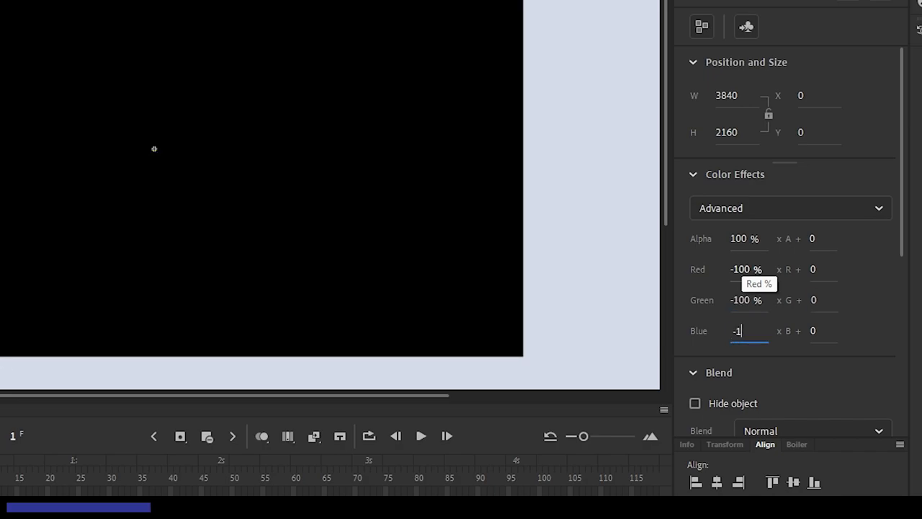
# Set the red, green and blue offsets to 255
pyautogui.click(815, 269)
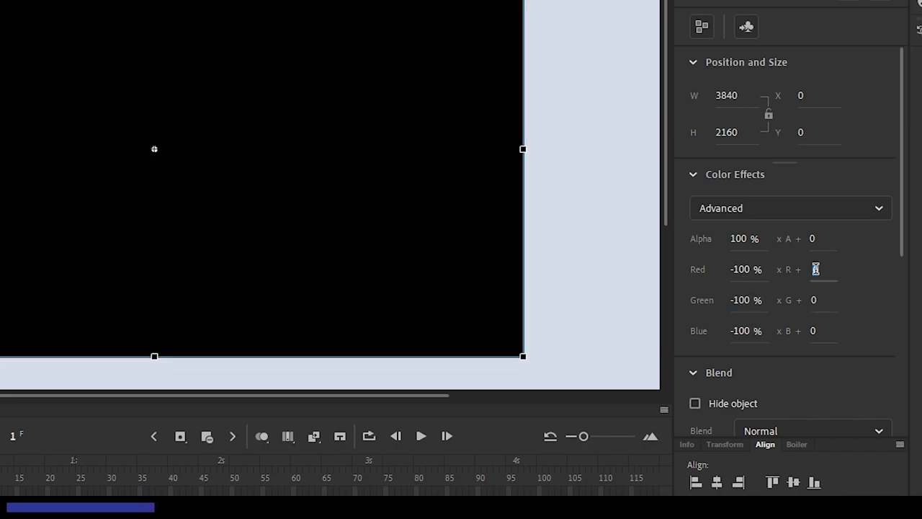
pyautogui.write('255')
pyautogui.press('Tab')
pyautogui.press('Tab')
pyautogui.write('255')
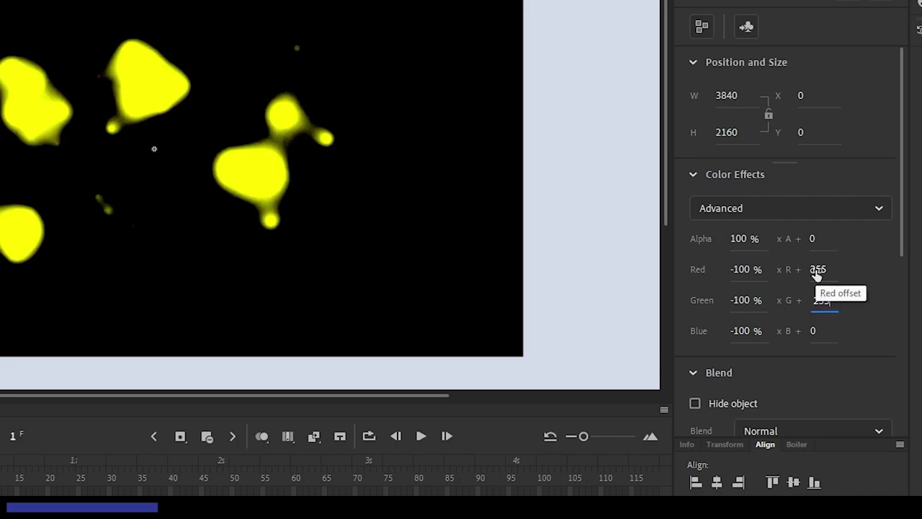
pyautogui.press('Tab')
pyautogui.press('Tab')
pyautogui.write('255')
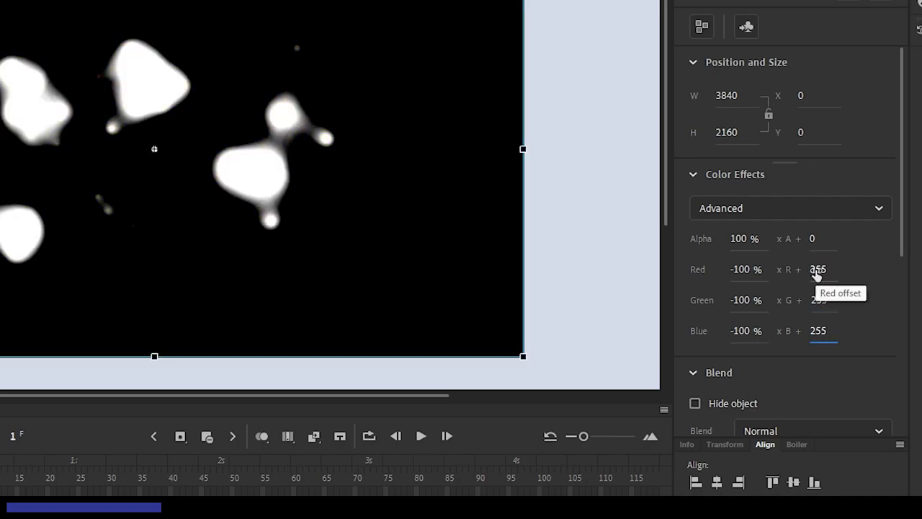
# Adjust the copy's Adjust Color brightness and set its blend mode to Multiply
pyautogui.scroll(-5, 882, 270)
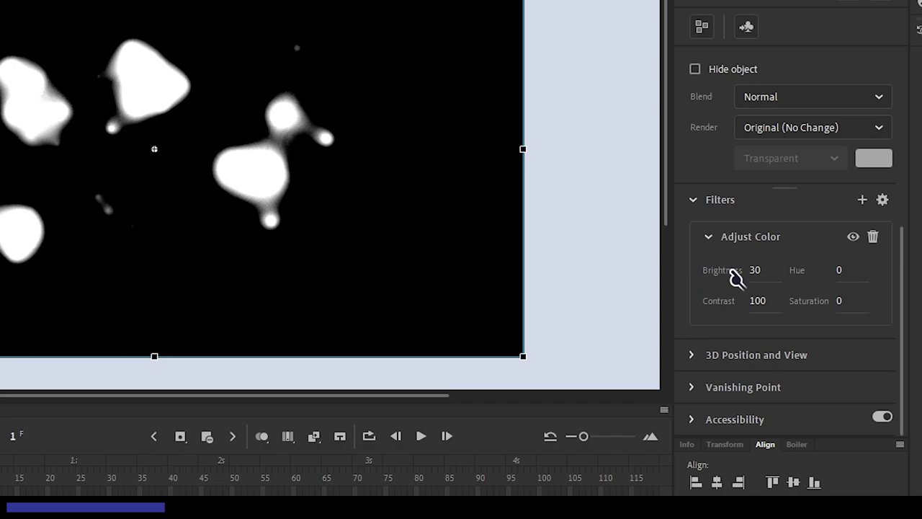
pyautogui.moveTo(754, 268); pyautogui.dragTo(733, 269)
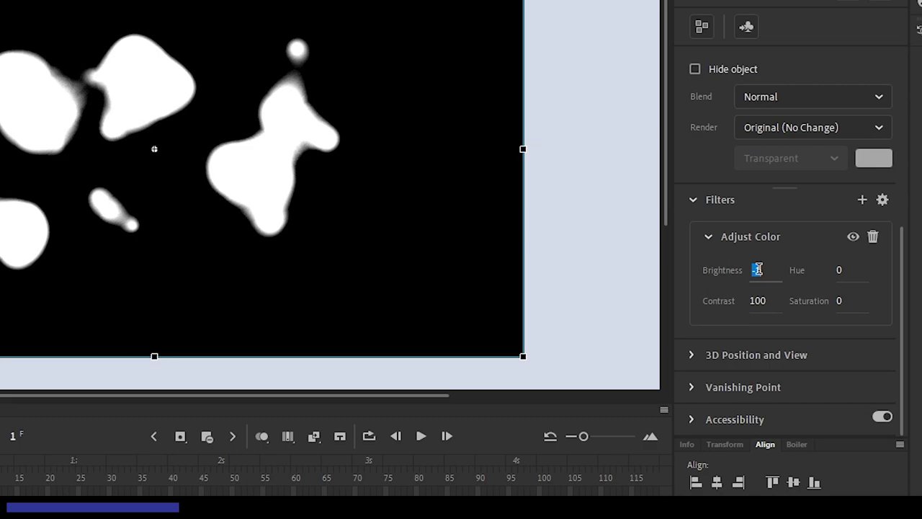
pyautogui.write('100')
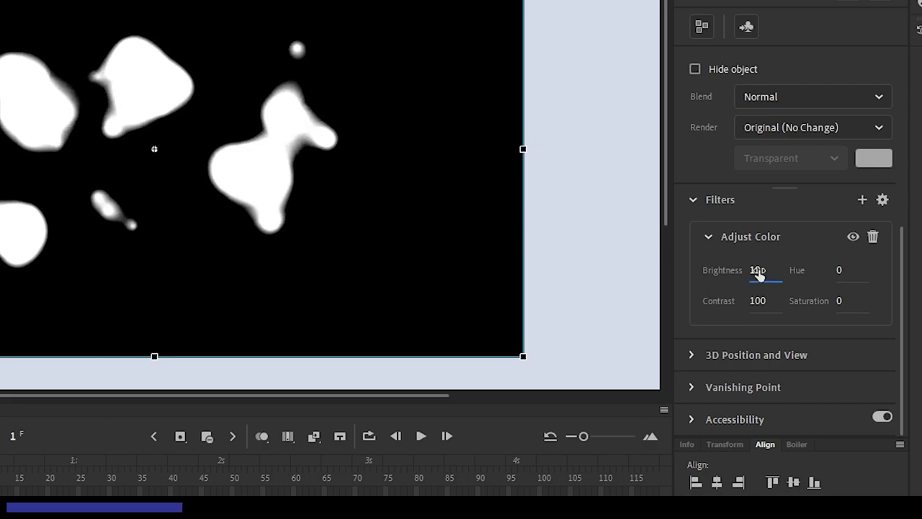
pyautogui.click(803, 96)
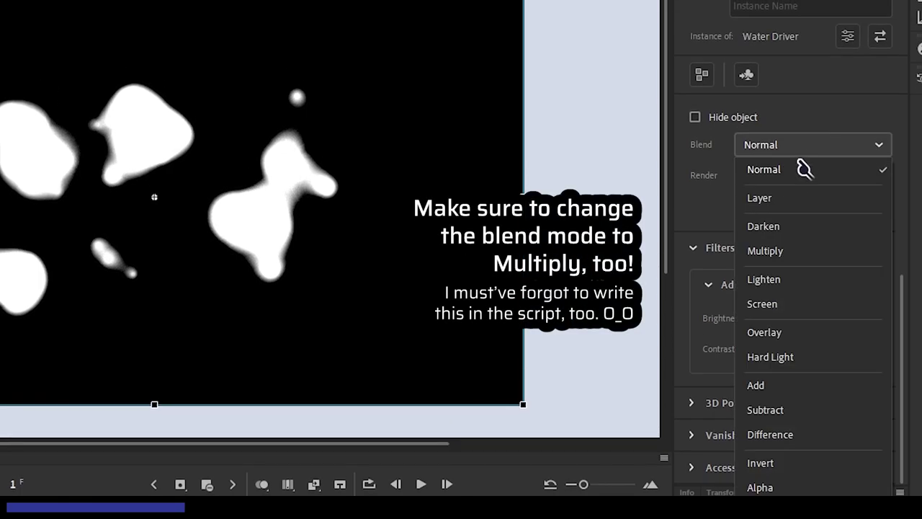
pyautogui.click(796, 252)
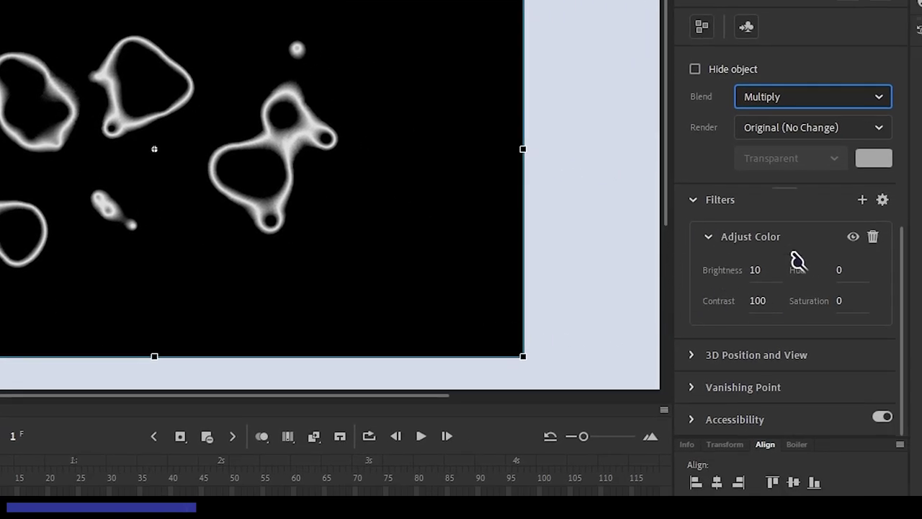
pyautogui.moveTo(771, 270)
pyautogui.mouseDown()
pyautogui.moveTo(740, 274)
pyautogui.moveTo(755, 277)
pyautogui.mouseUp()
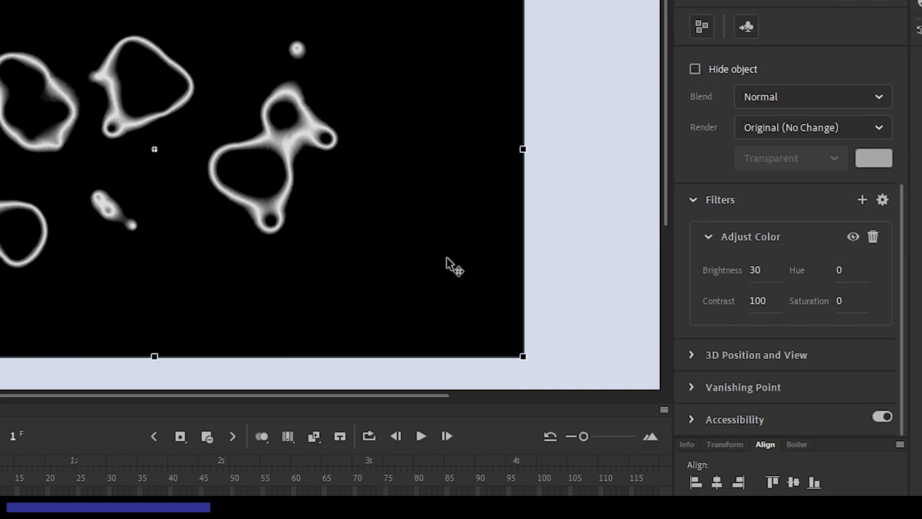
# Add an Adjust Color filter with Contrast 100 to the first copy
pyautogui.click(862, 200)
pyautogui.click(819, 370)
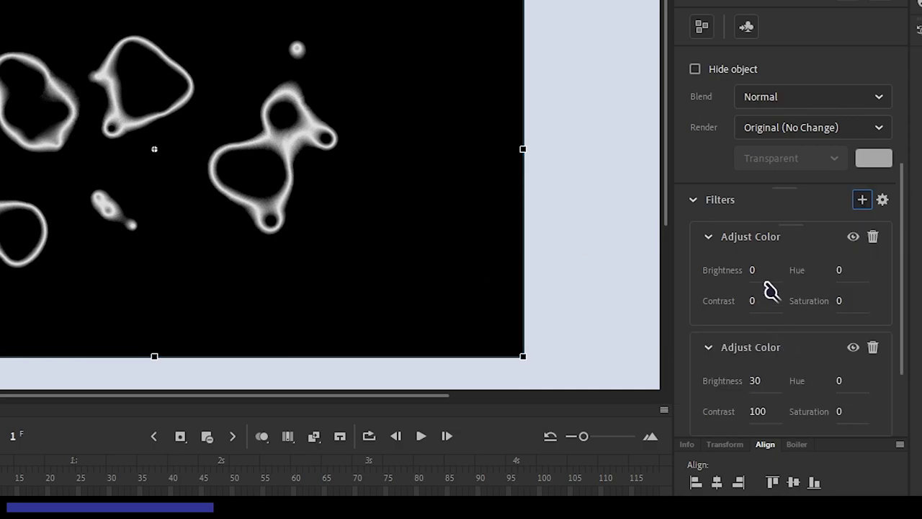
pyautogui.click(753, 300)
pyautogui.write('100')
pyautogui.press('Return')
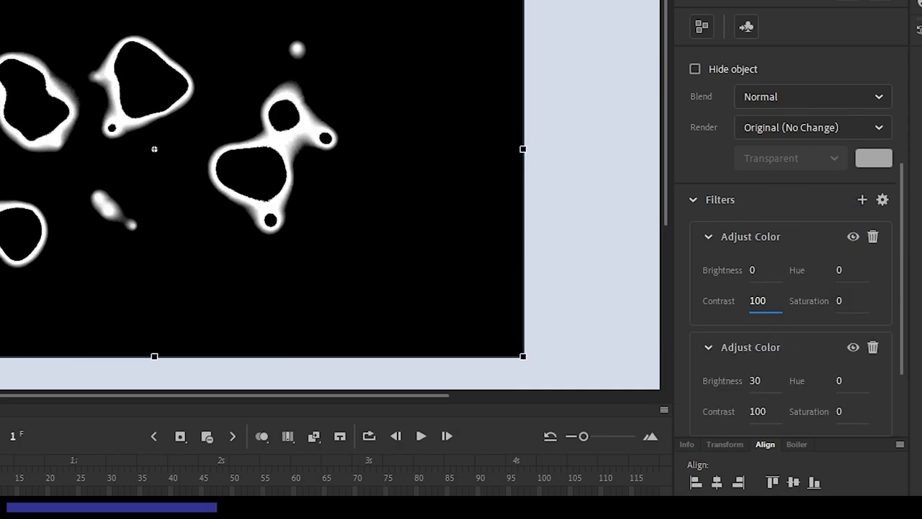
# Add an Adjust Color filter with contrast 99 to the multiplied copy, then deselect
pyautogui.click(862, 323)
pyautogui.click(808, 490)
pyautogui.moveTo(754, 411); pyautogui.dragTo(825, 411)
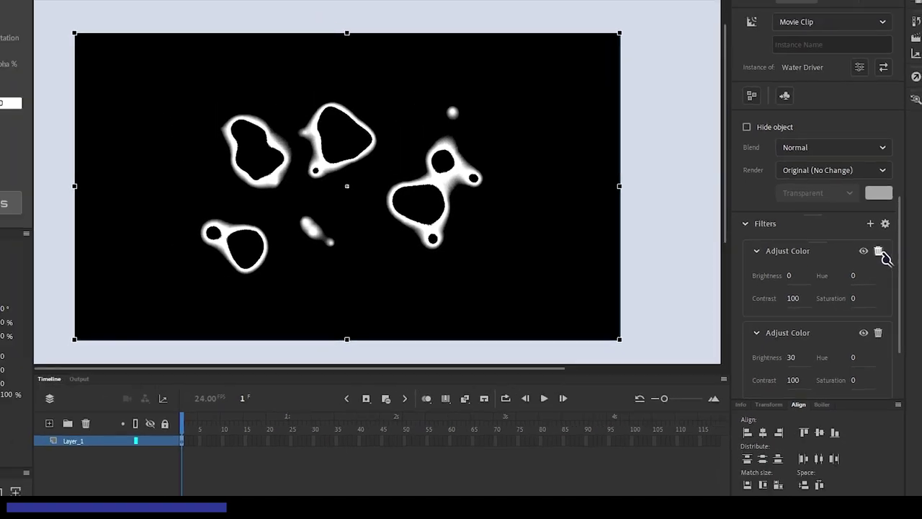
pyautogui.click(680, 190)
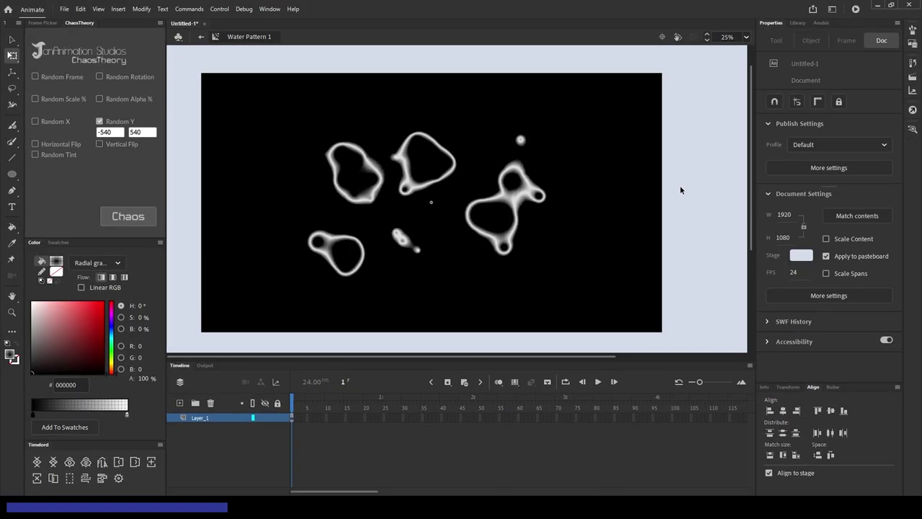
# Duplicate Water Pattern 1 in the Library as 'Water Pattern 2'
pyautogui.click(797, 22)
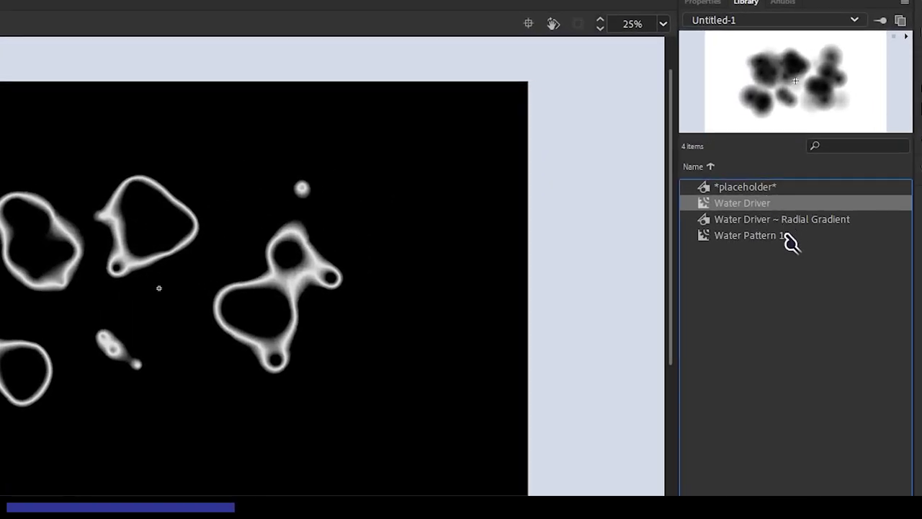
pyautogui.rightClick(788, 238)
pyautogui.click(832, 338)
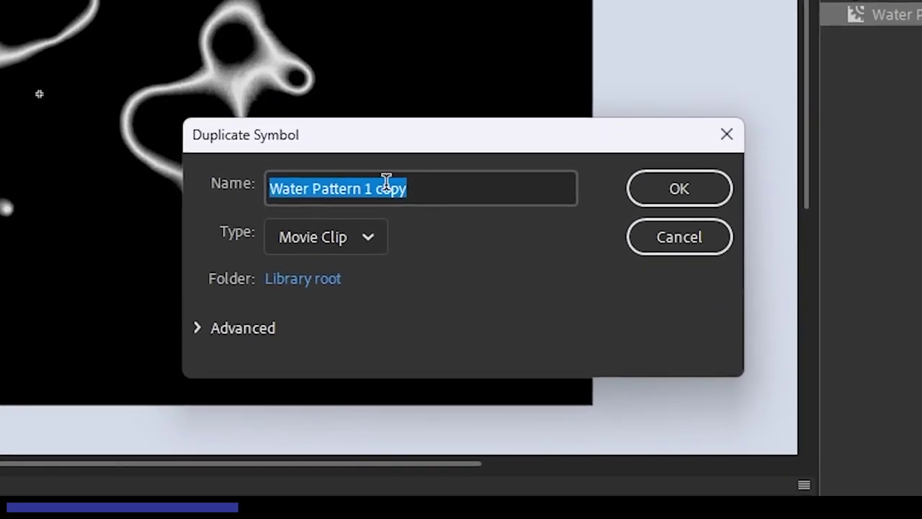
pyautogui.click(366, 188)
pyautogui.press('Delete')
pyautogui.press('Delete')
pyautogui.press('Delete')
pyautogui.write('2')
pyautogui.press('Return')
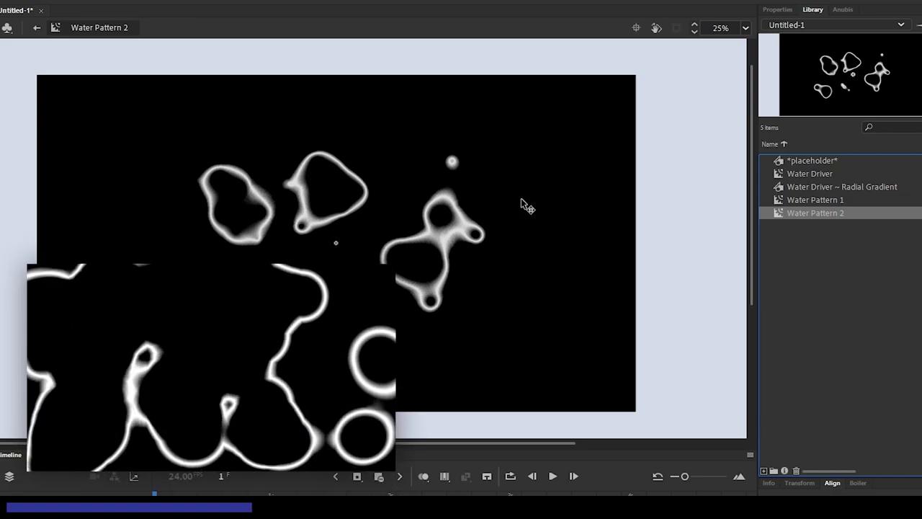
# Set the black pattern instance's Adjust Color brightness to -100
pyautogui.click(519, 229)
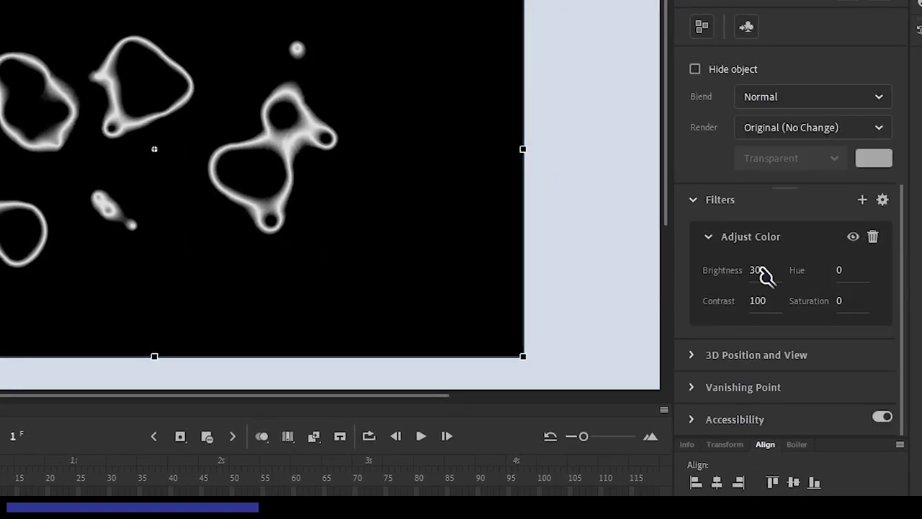
pyautogui.click(757, 270)
pyautogui.write('100')
pyautogui.press('Return')
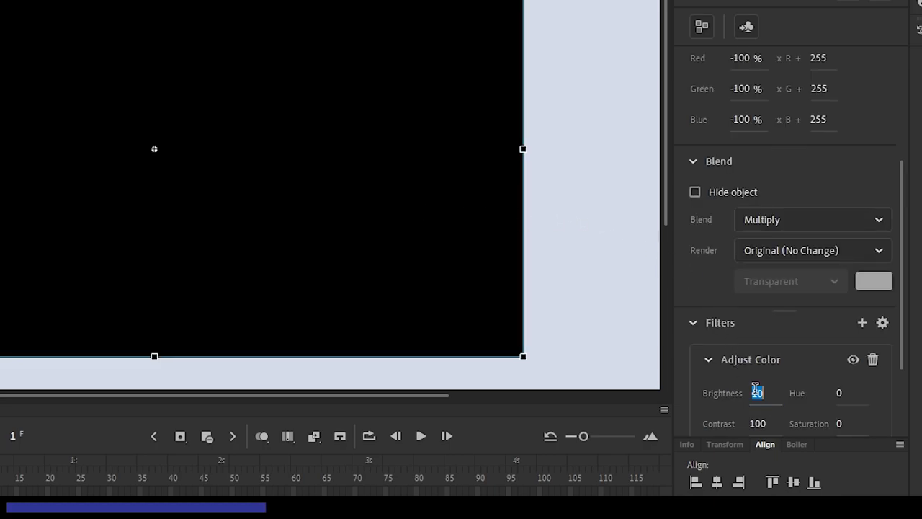
pyautogui.write('0')
pyautogui.press('Return')
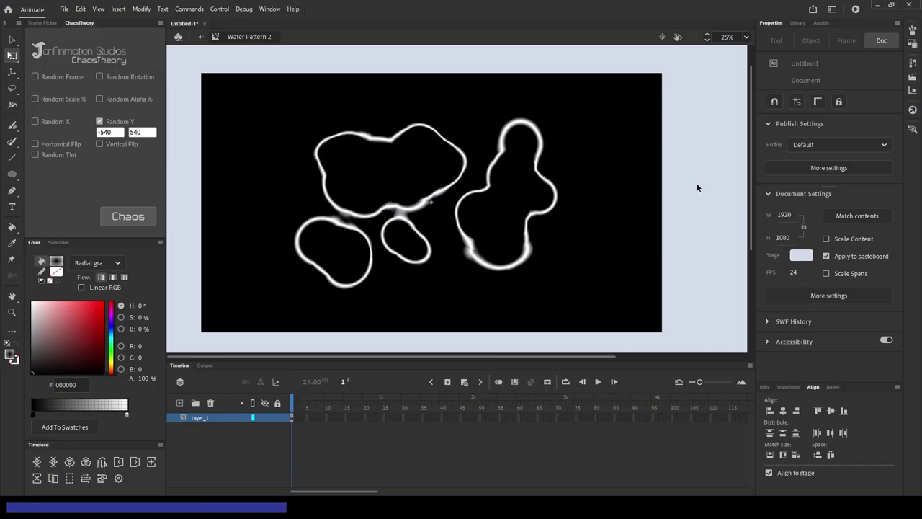
# Exit Water Pattern 2 symbol editing back to Scene 1 via the edit bar
pyautogui.click(199, 38)
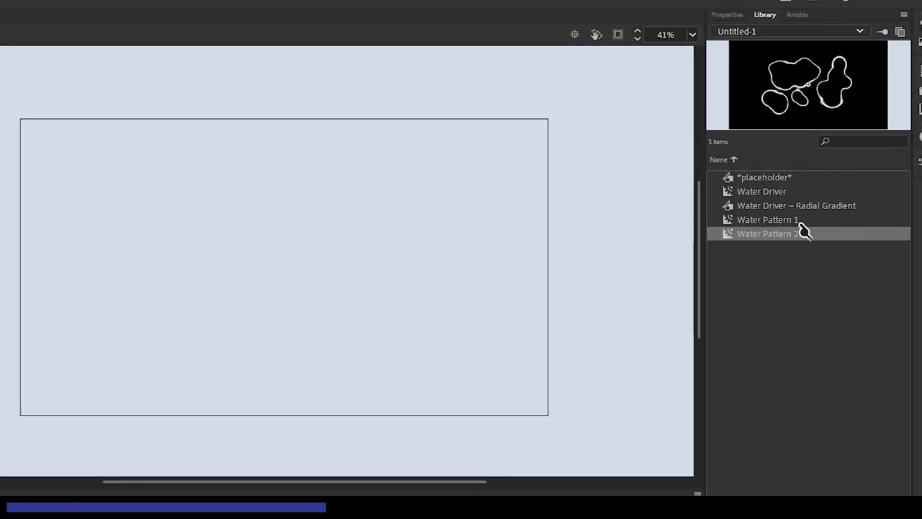
# Place a Water Pattern 1 instance on the stage and centre it at Y 540
pyautogui.click(800, 223)
pyautogui.moveTo(391, 225); pyautogui.dragTo(391, 224)
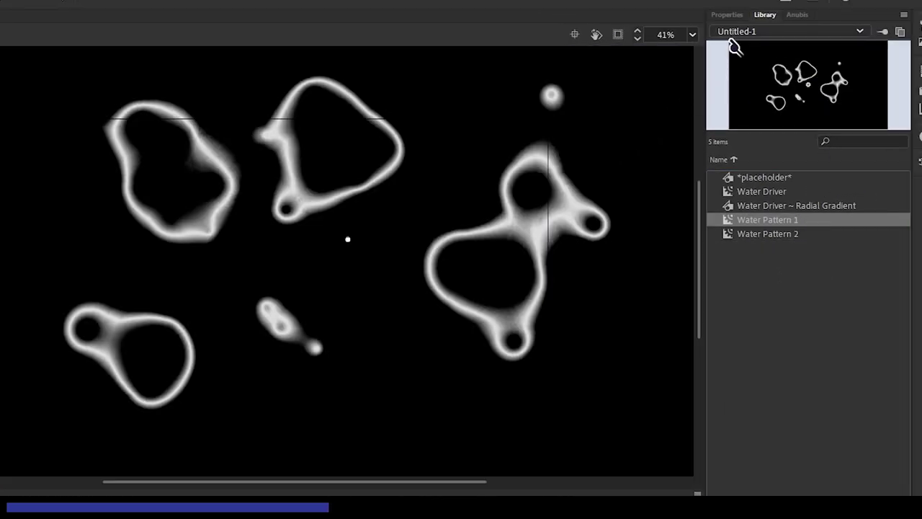
pyautogui.click(726, 15)
pyautogui.write('96')
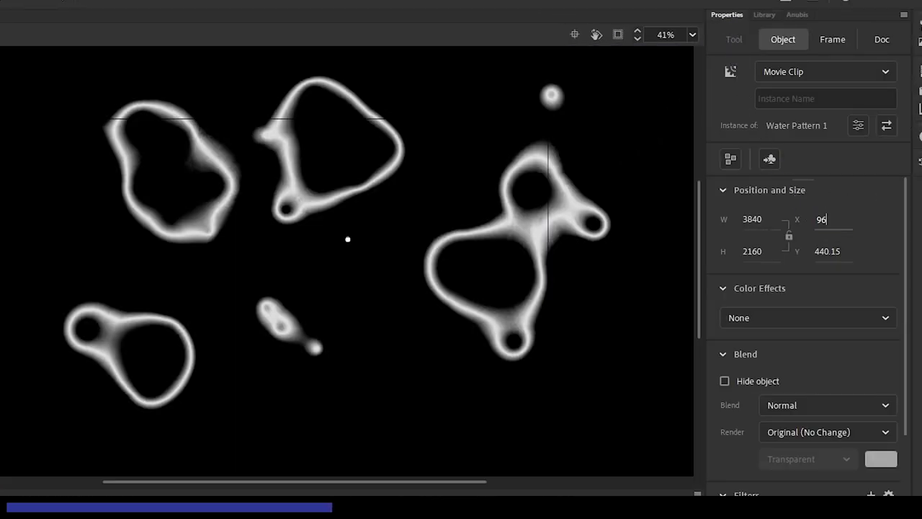
pyautogui.press('Tab')
pyautogui.press('Return')
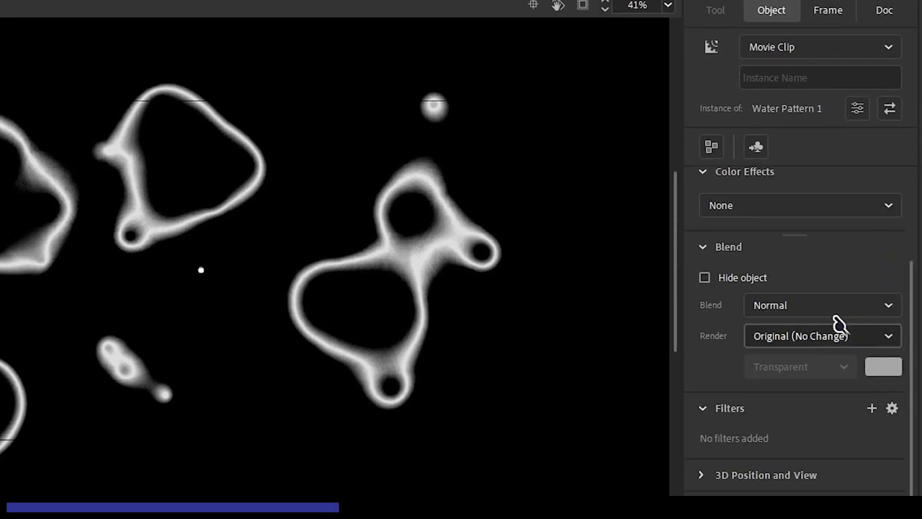
# Set the Water Pattern 1 instance's Brightness colour effect to -20%
pyautogui.click(799, 205)
pyautogui.click(799, 253)
pyautogui.click(887, 232)
pyautogui.write('-20')
pyautogui.press('Return')
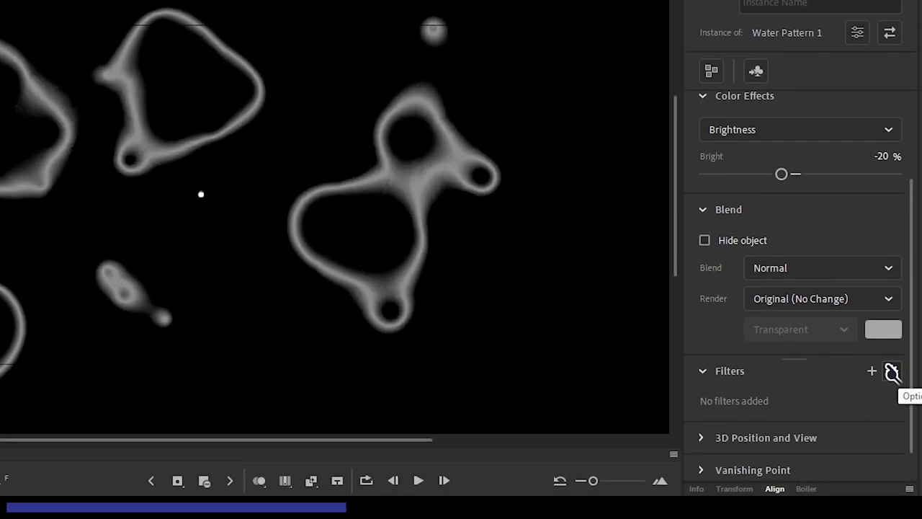
# Add a Blur filter of 16 with High quality to the pattern
pyautogui.click(871, 446)
pyautogui.click(807, 349)
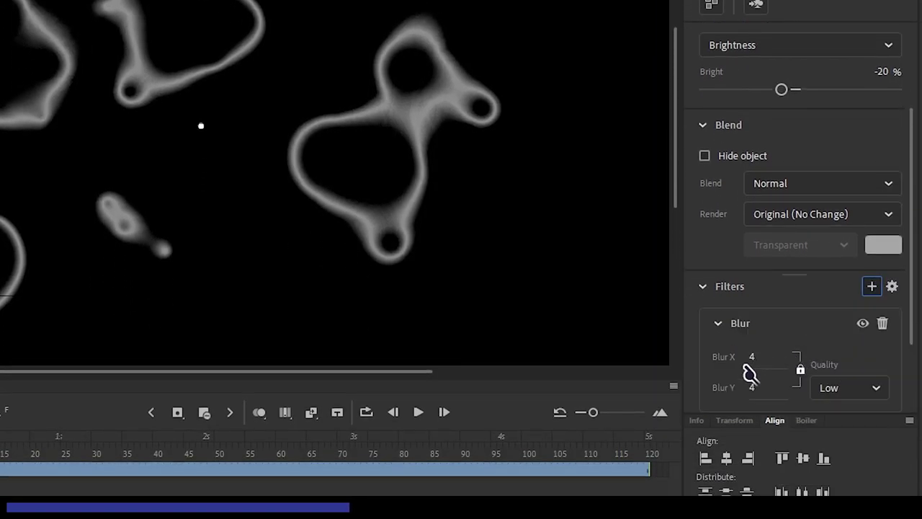
pyautogui.click(749, 359)
pyautogui.write('16')
pyautogui.press('Return')
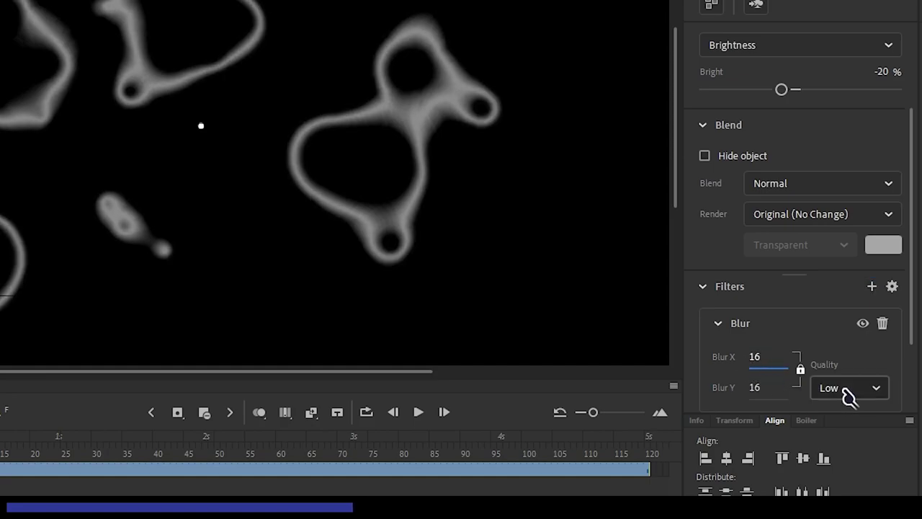
pyautogui.click(845, 394)
pyautogui.click(854, 467)
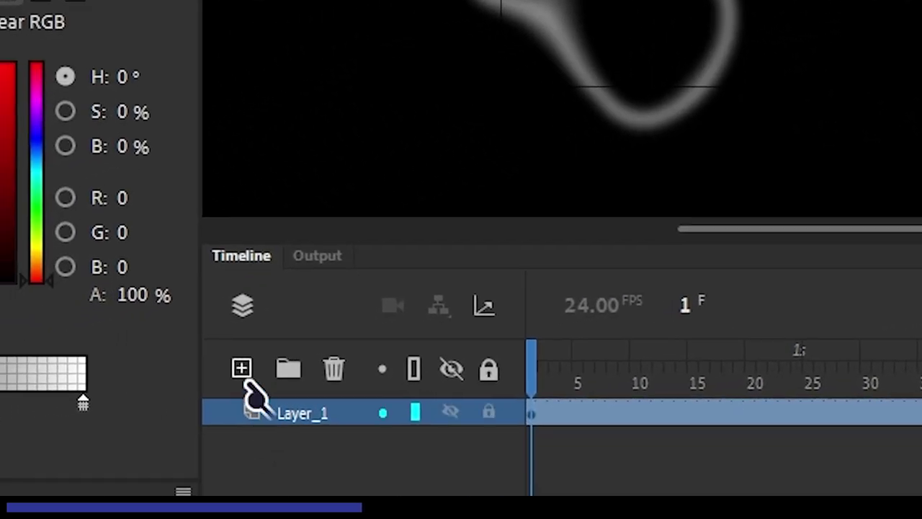
# On a new layer, draw a stage-covering rectangle filled with dark grey #222222
pyautogui.click(242, 369)
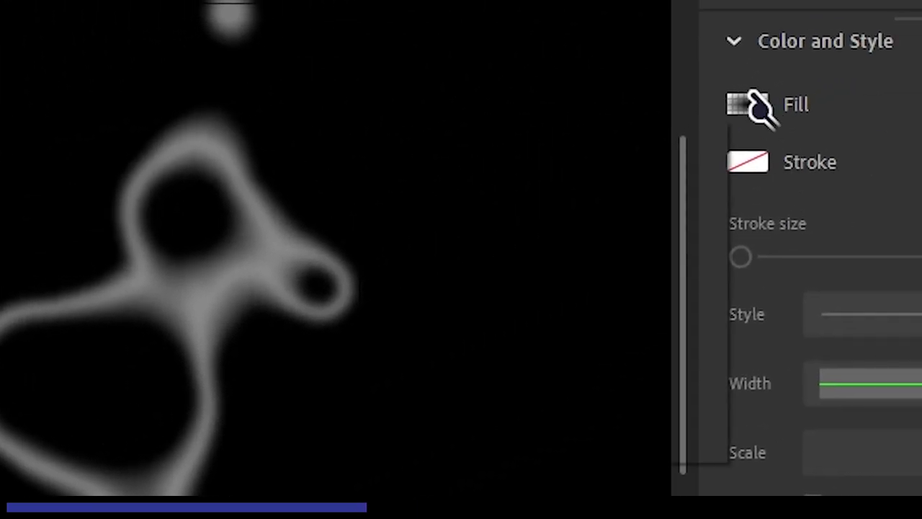
pyautogui.click(746, 105)
pyautogui.write('2')
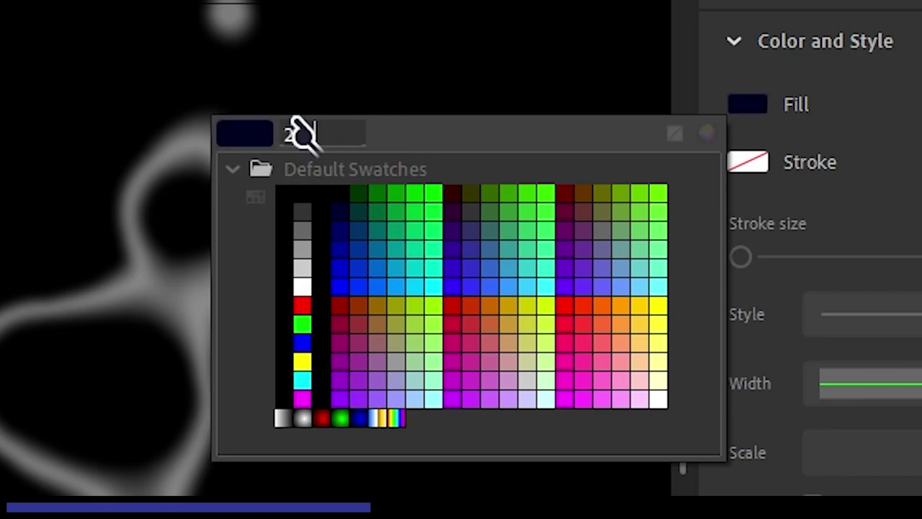
pyautogui.write('022')
pyautogui.press('Return')
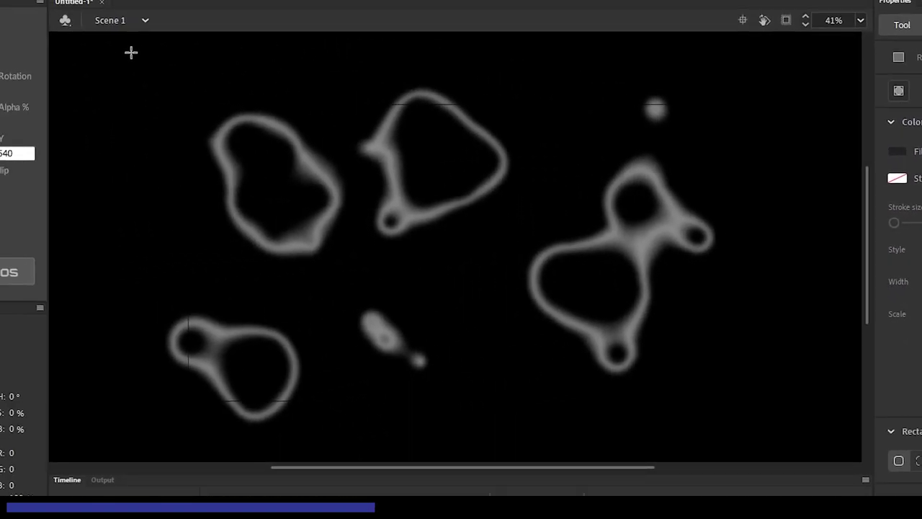
pyautogui.moveTo(132, 51)
pyautogui.mouseDown()
pyautogui.moveTo(526, 322)
pyautogui.moveTo(821, 472)
pyautogui.mouseUp()
# Convert the rectangle into the 'Water Brightness' symbol and set its blend to Screen
pyautogui.press('v')
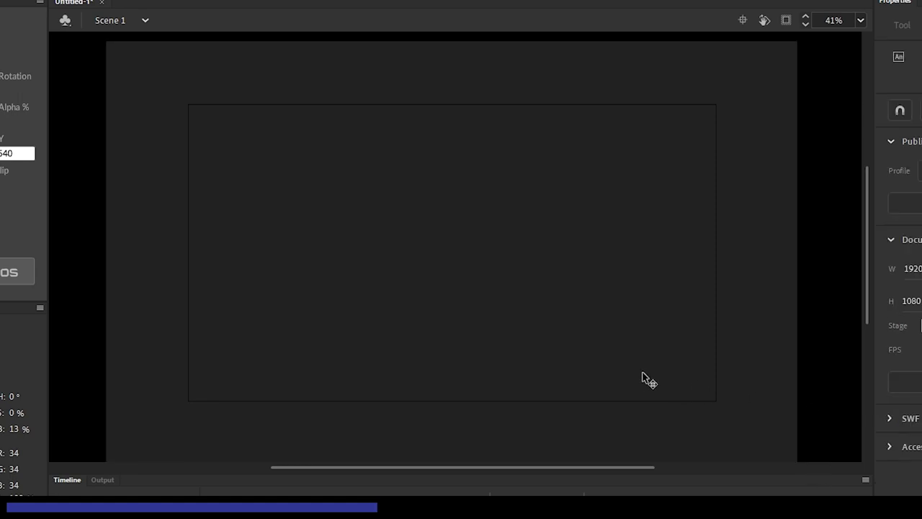
pyautogui.click(566, 364)
pyautogui.click(22, 1)
pyautogui.click(51, 29)
pyautogui.write('Water B')
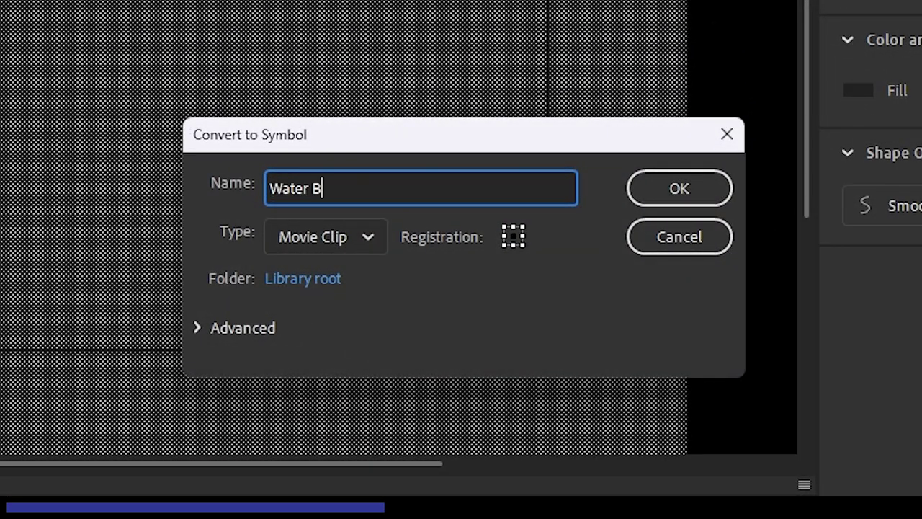
pyautogui.write('s')
pyautogui.press('Return')
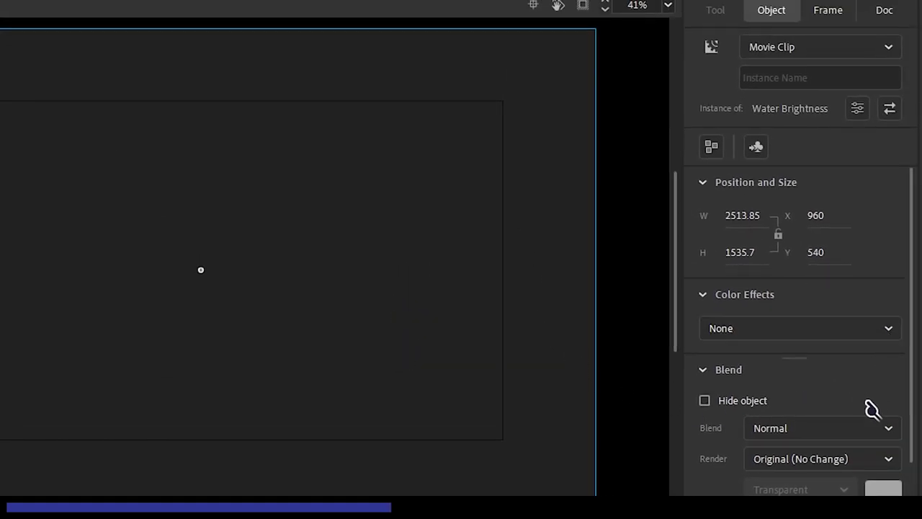
pyautogui.click(854, 428)
pyautogui.click(801, 189)
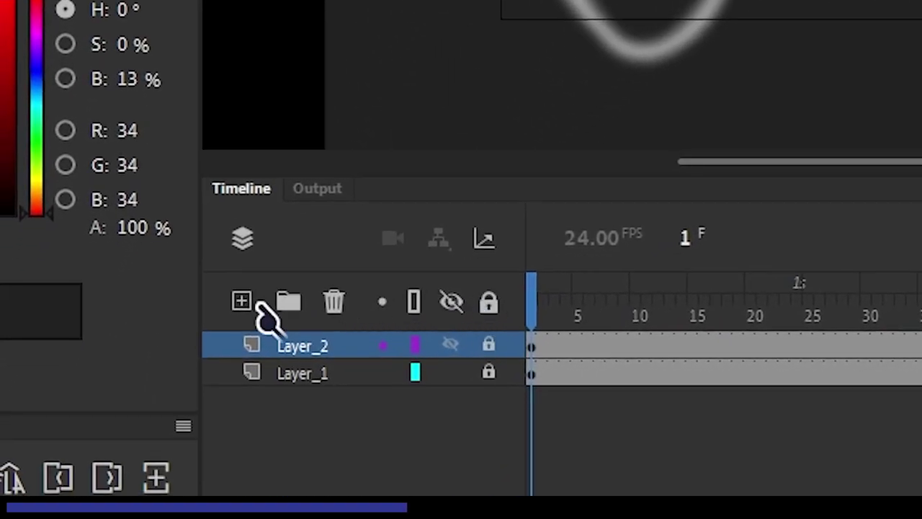
# On a new layer, place a Water Pattern 2 instance at Y 540
pyautogui.click(242, 301)
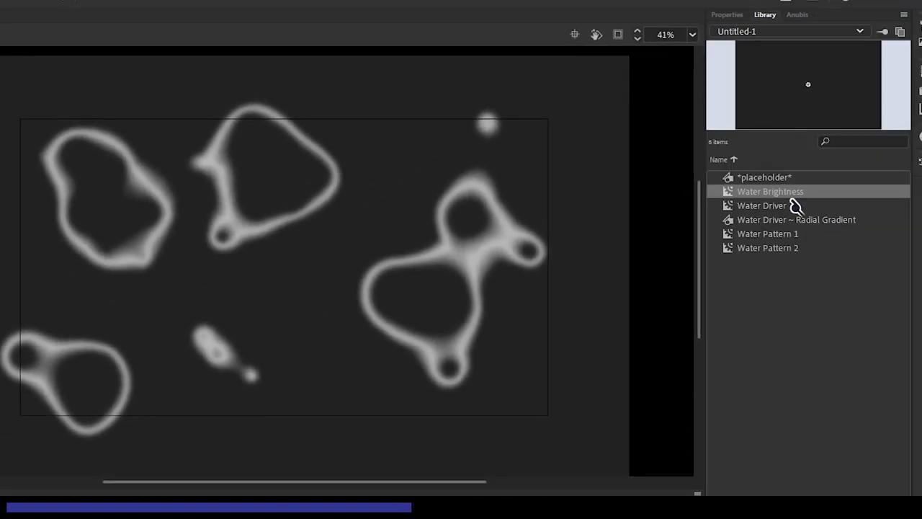
pyautogui.click(792, 248)
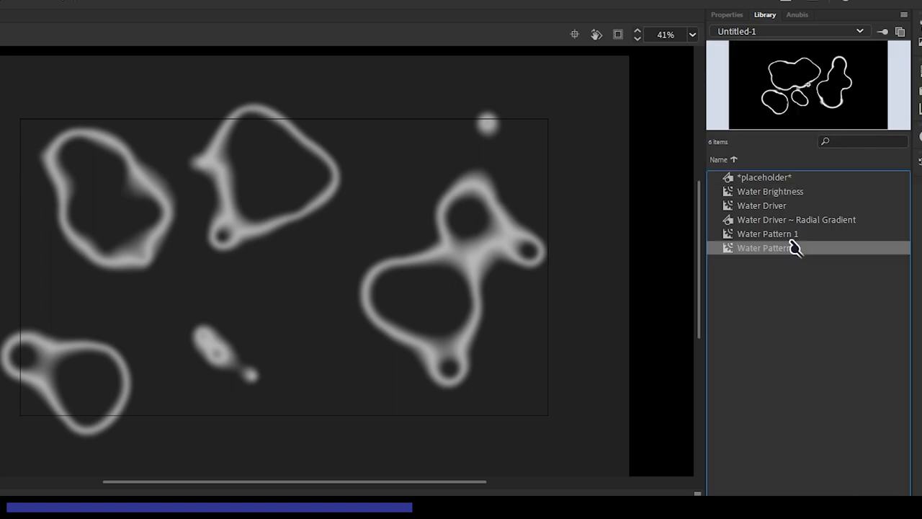
pyautogui.moveTo(633, 167); pyautogui.dragTo(634, 166)
pyautogui.click(726, 15)
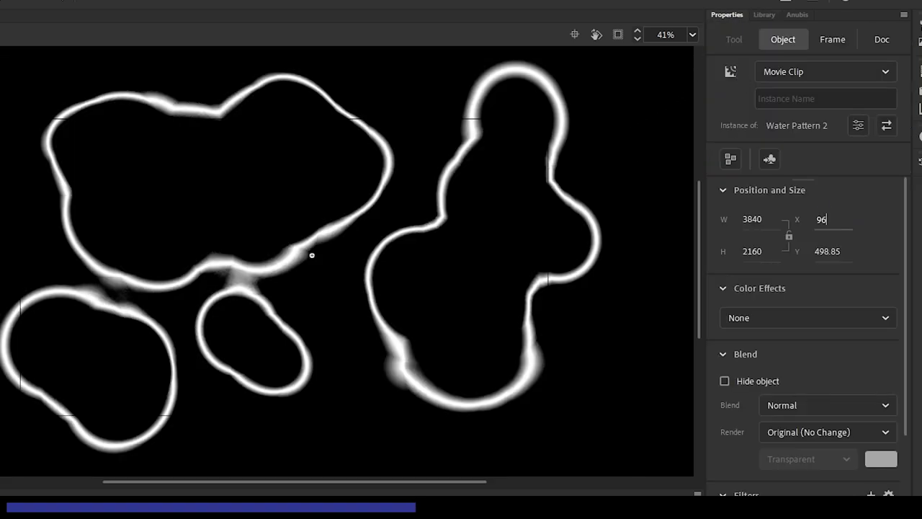
pyautogui.moveTo(821, 251); pyautogui.dragTo(899, 243)
pyautogui.scroll(-3, 900, 242)
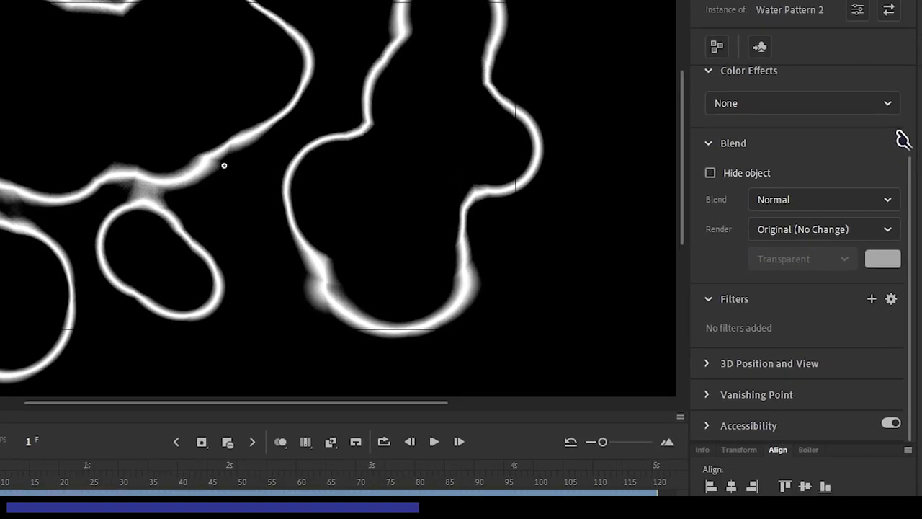
# Add a Blur filter of 16 with High quality to Water Pattern 2
pyautogui.click(872, 264)
pyautogui.click(801, 311)
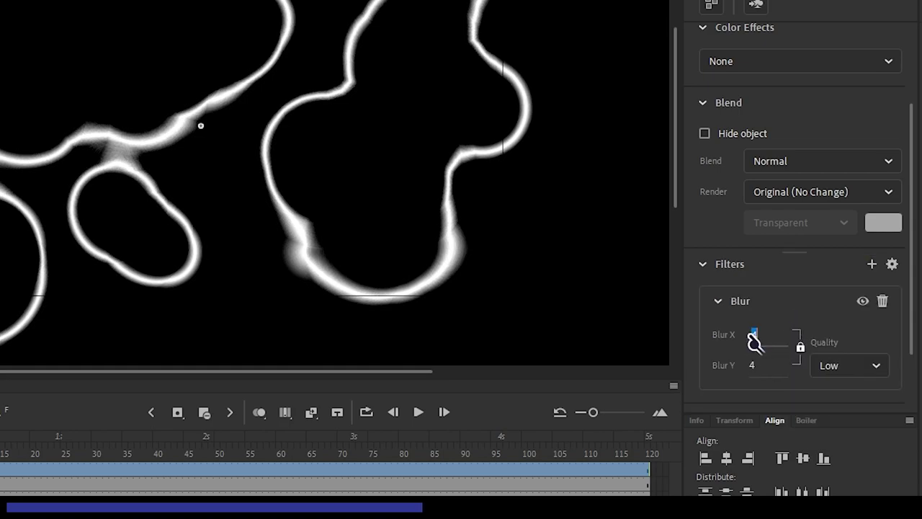
pyautogui.write('16')
pyautogui.click(841, 369)
pyautogui.click(857, 449)
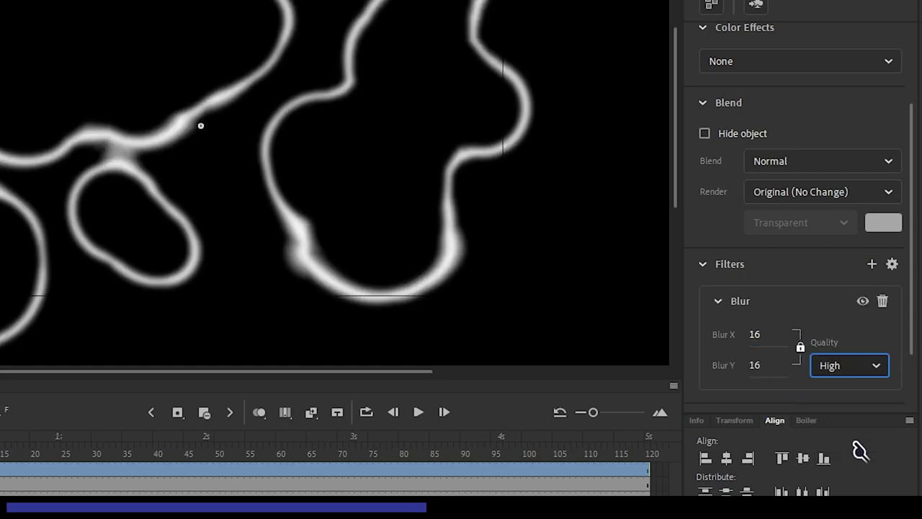
# Set the Water Pattern 2 instance to 15% alpha with Add blending
pyautogui.click(767, 72)
pyautogui.click(753, 183)
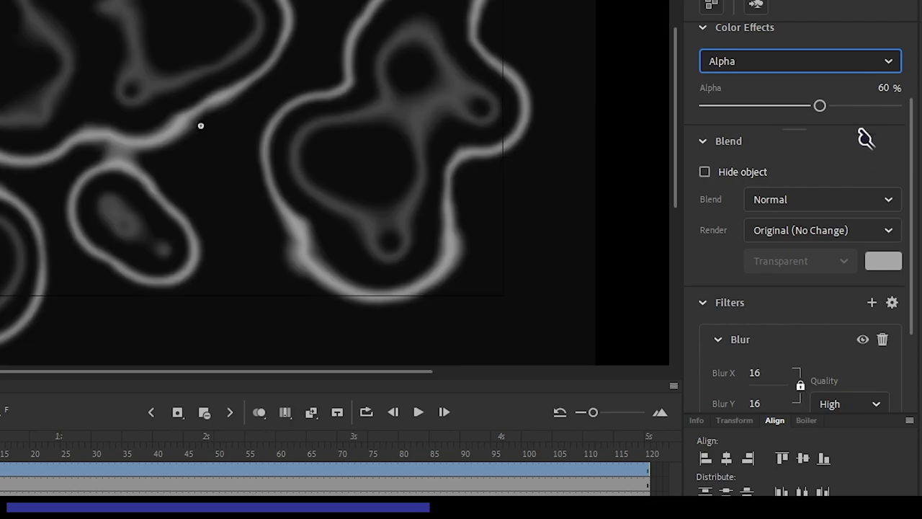
pyautogui.click(884, 87)
pyautogui.write('15')
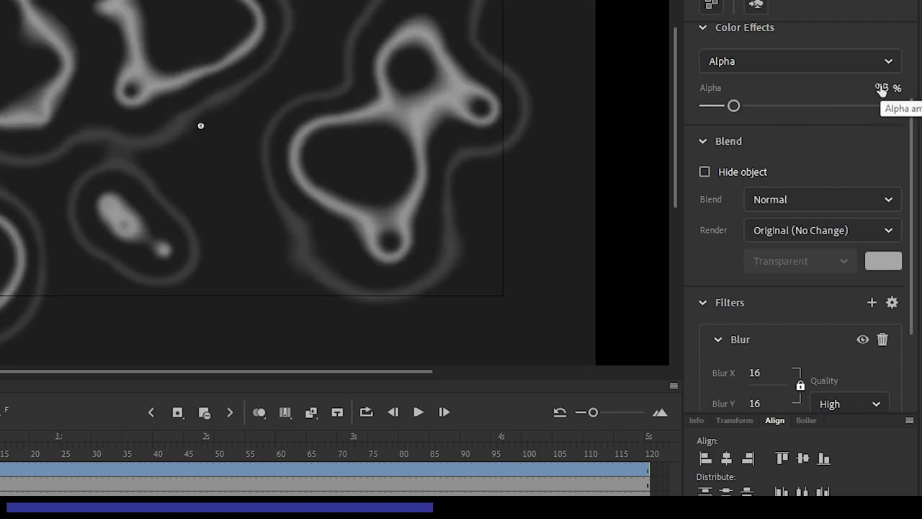
pyautogui.click(816, 200)
pyautogui.click(766, 441)
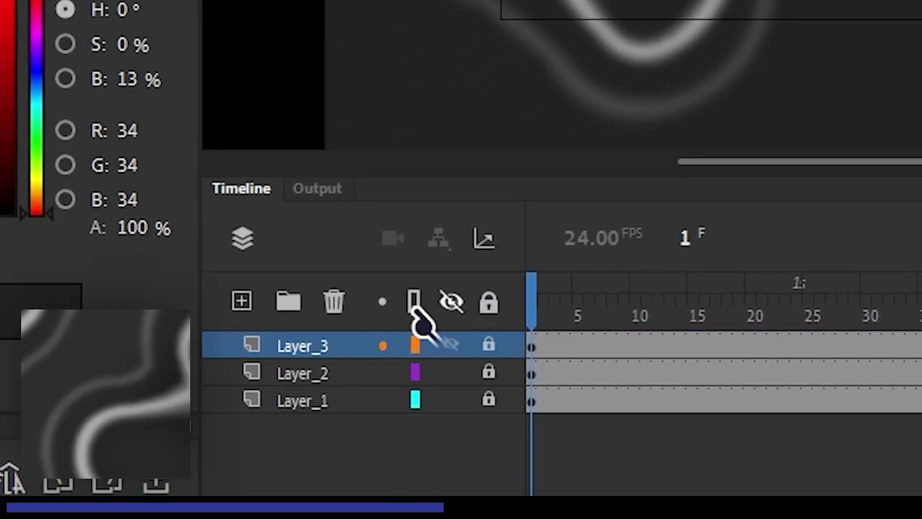
# Add a new top layer, Layer_4, and make it the selected layer
pyautogui.click(241, 301)
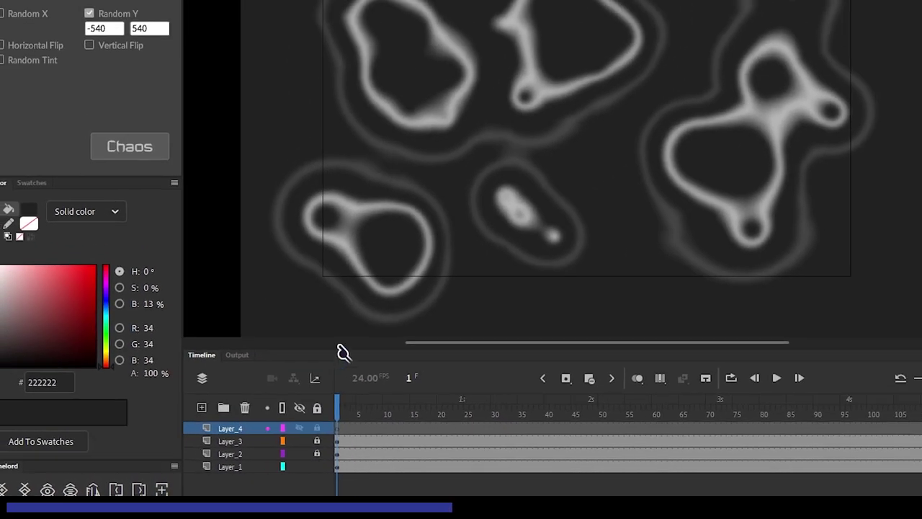
pyautogui.click(411, 210)
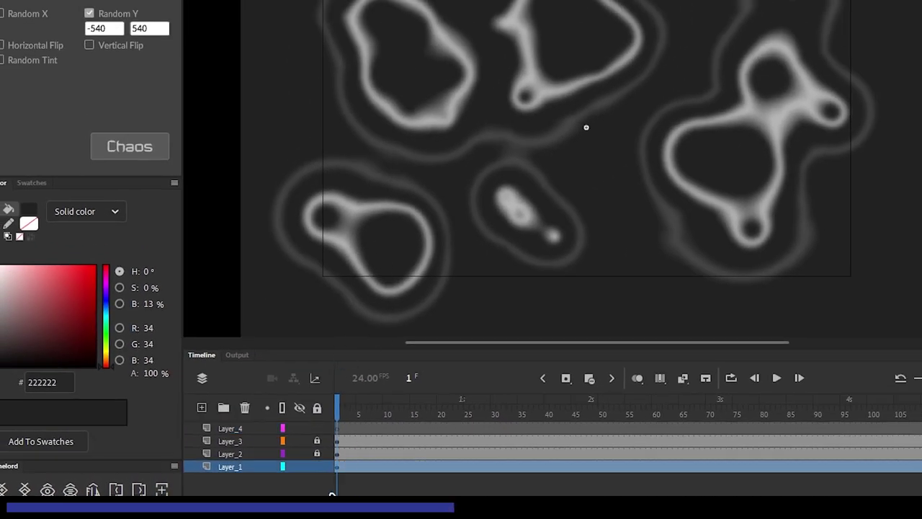
pyautogui.click(339, 428)
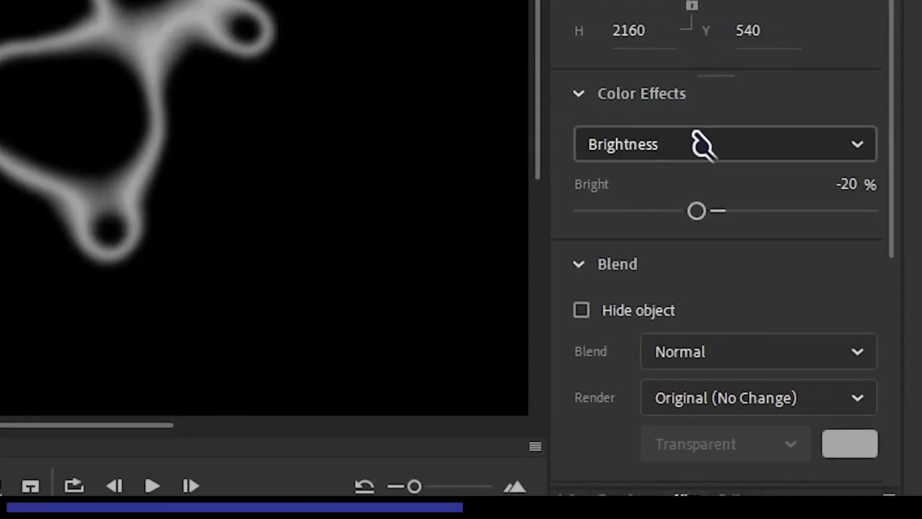
# Apply an Advanced colour effect: RGB at -60% with offsets of 153 each
pyautogui.click(697, 144)
pyautogui.click(682, 291)
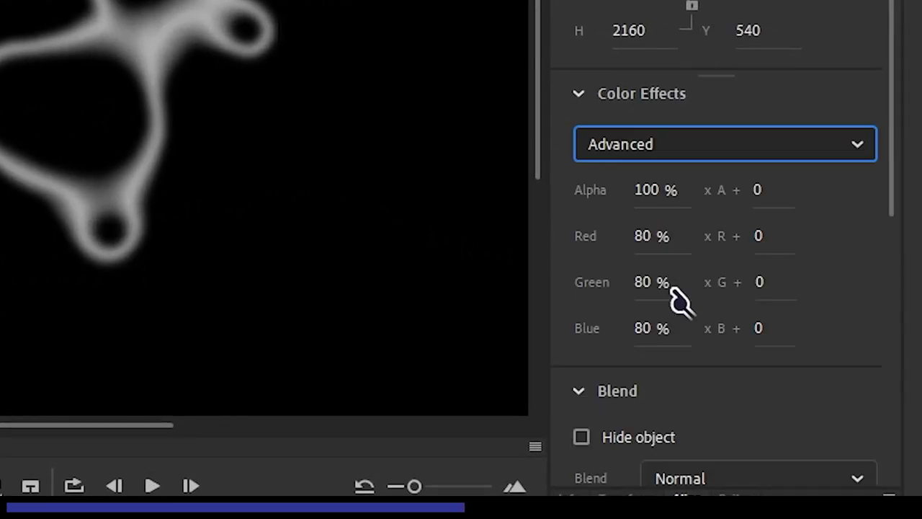
pyautogui.click(648, 236)
pyautogui.write('-6')
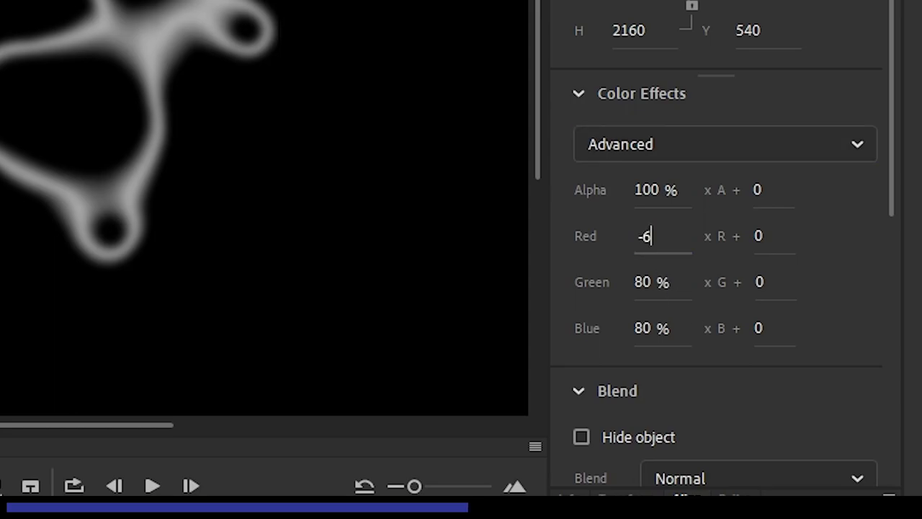
pyautogui.write('00')
pyautogui.press('Tab')
pyautogui.write('0')
pyautogui.press('Tab')
pyautogui.press('Tab')
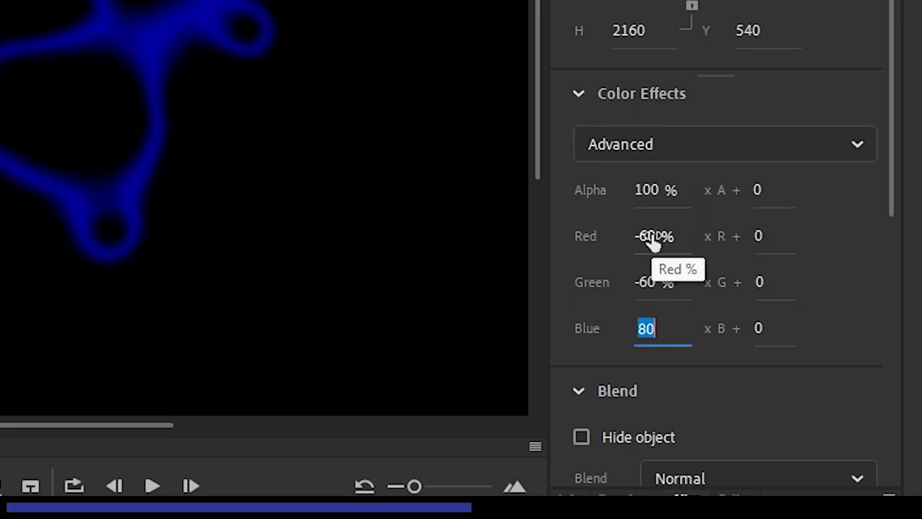
pyautogui.write('-60')
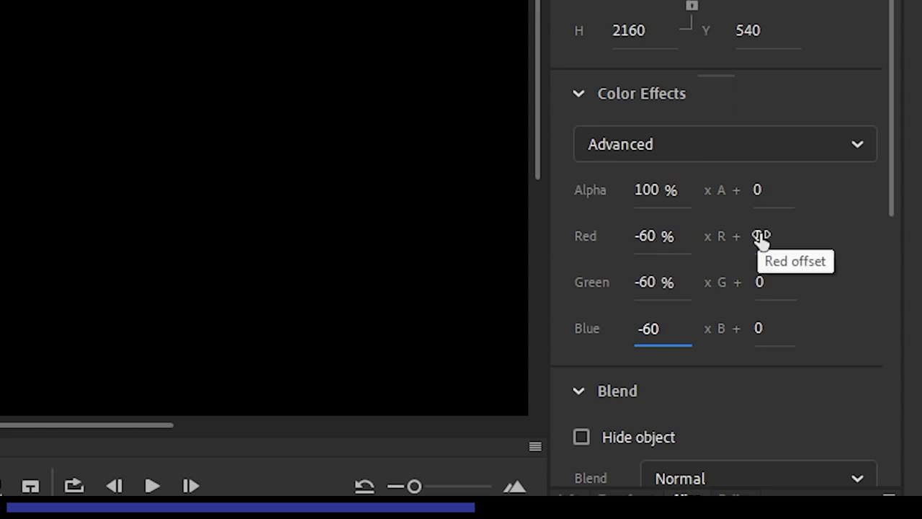
pyautogui.click(762, 235)
pyautogui.write('153')
pyautogui.press('Tab')
pyautogui.press('Tab')
pyautogui.write('153')
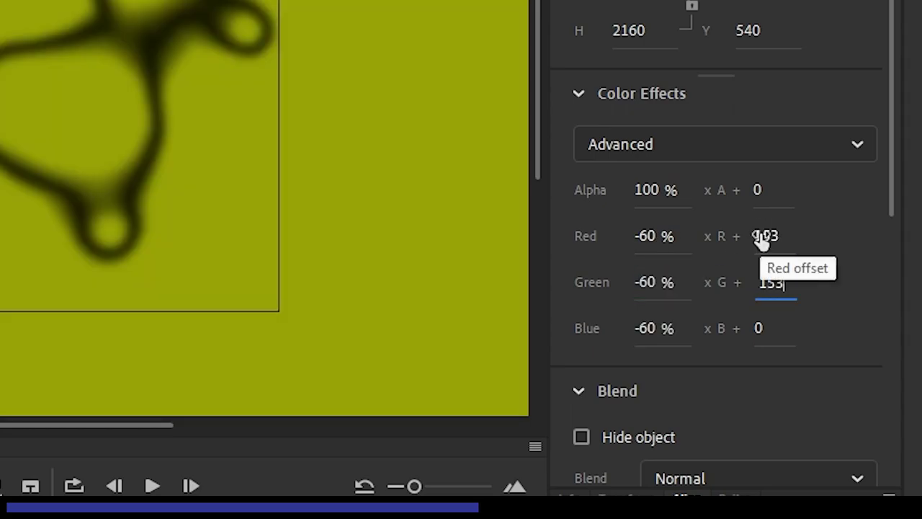
pyautogui.press('Tab')
pyautogui.press('Tab')
pyautogui.write('153')
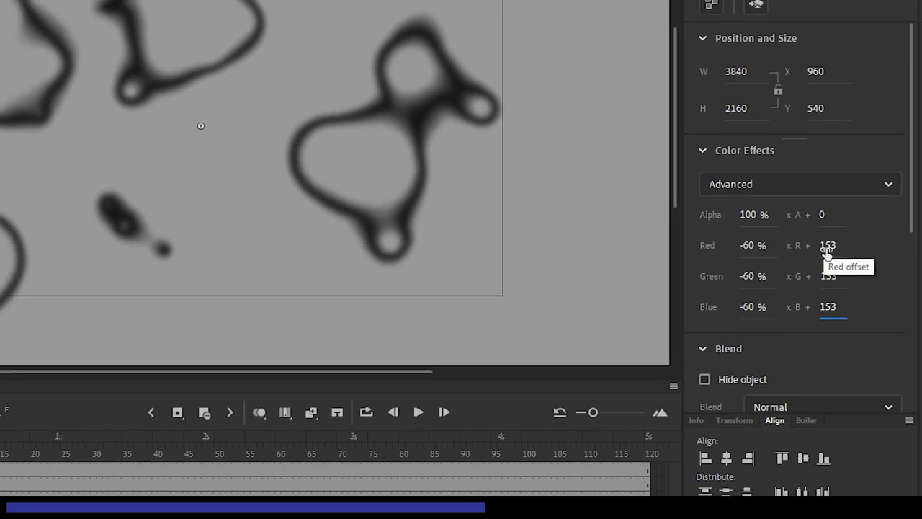
# Set the ripple symbol's blend to Overlay and its blur to 128
pyautogui.scroll(-5, 899, 264)
pyautogui.scroll(-2, 877, 282)
pyautogui.click(792, 73)
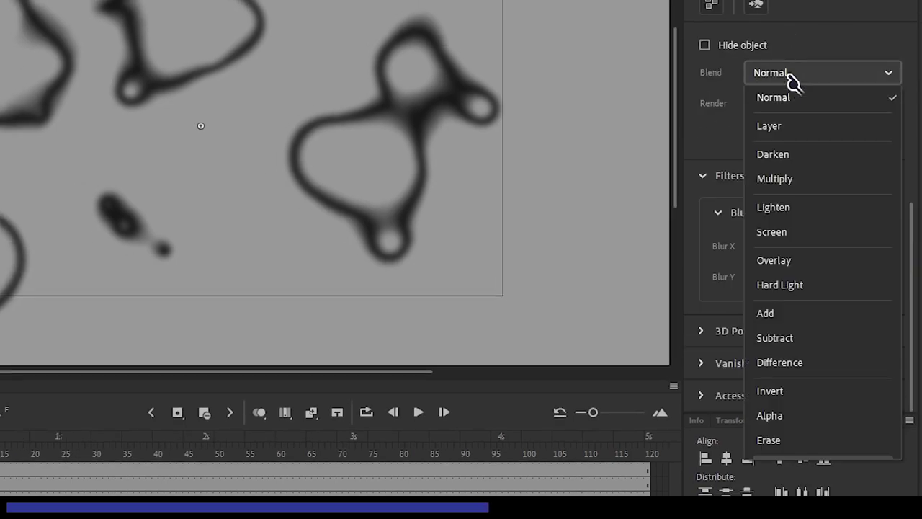
pyautogui.click(795, 258)
pyautogui.click(754, 256)
pyautogui.write('28')
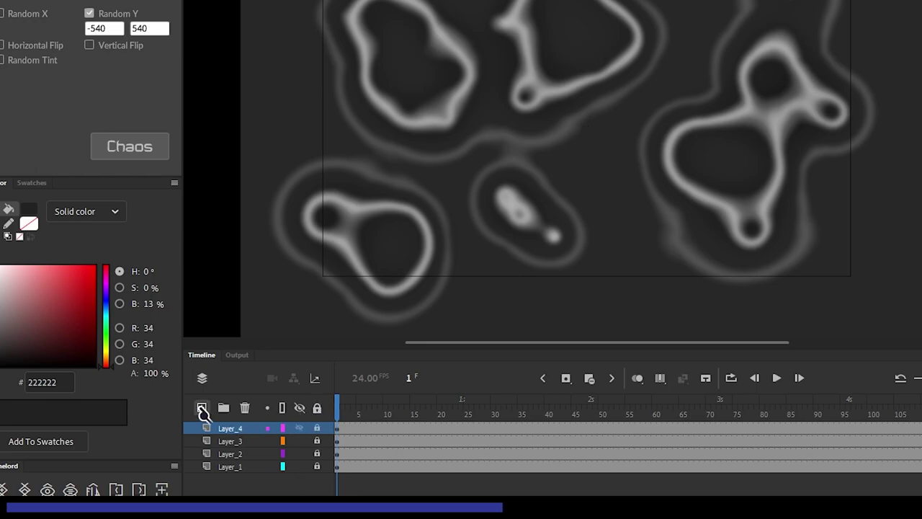
# Add Layer_5 above Layer_4 and raise the Overlay pattern's blur to 255
pyautogui.click(202, 408)
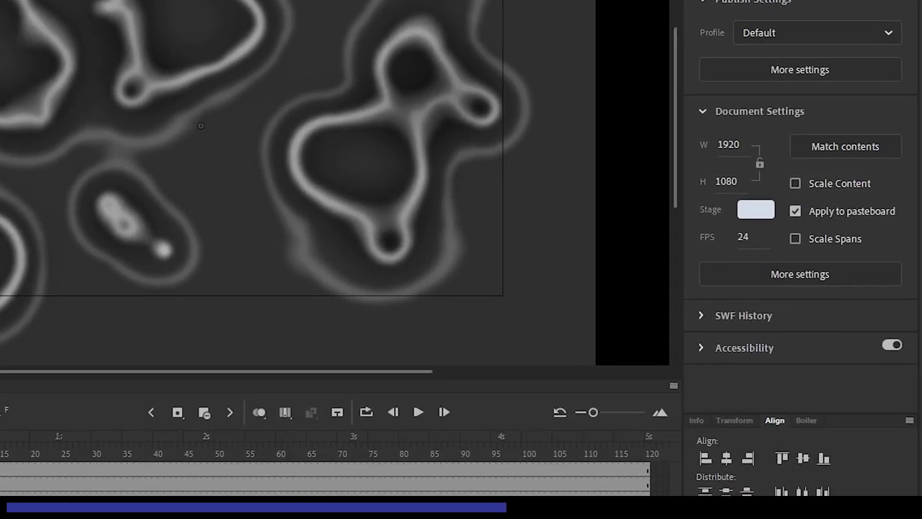
pyautogui.scroll(-5, 899, 268)
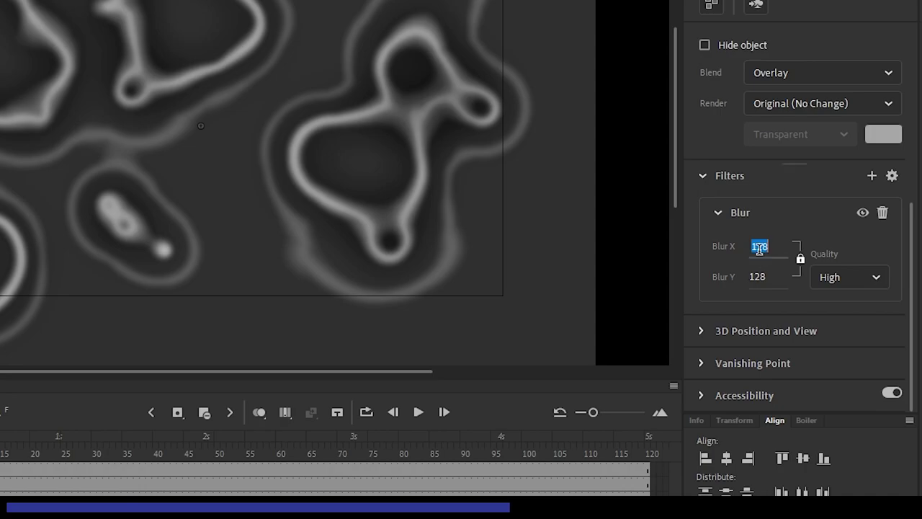
pyautogui.write('255')
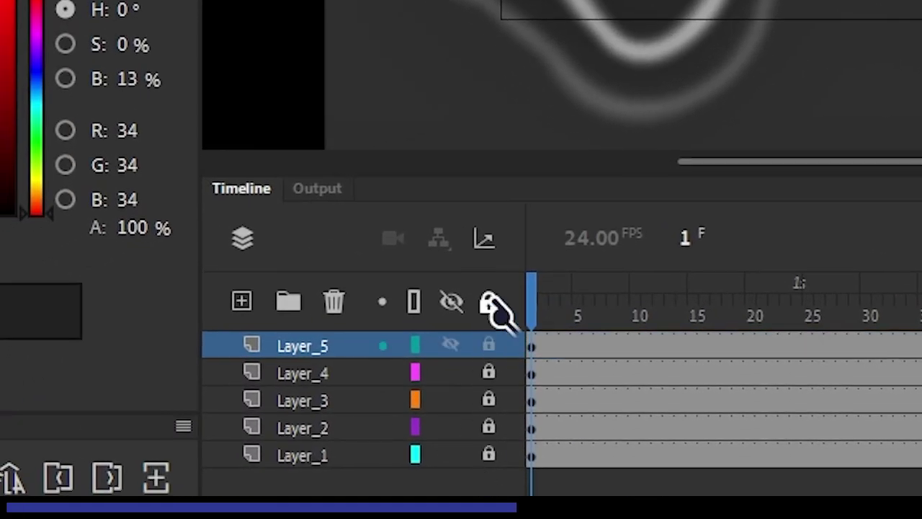
# On a new layer, draw a full-stage rectangle and recolour it teal
pyautogui.click(242, 301)
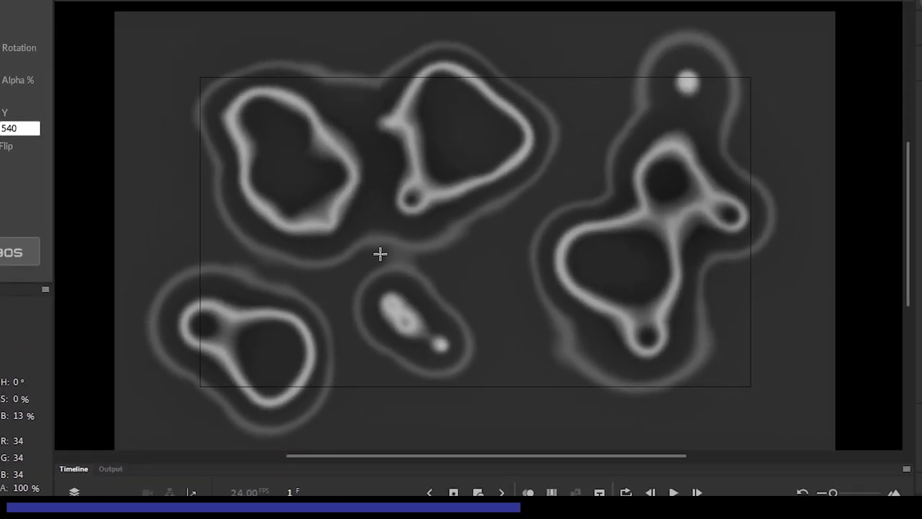
pyautogui.click(897, 151)
pyautogui.click(701, 224)
pyautogui.moveTo(109, 39); pyautogui.dragTo(843, 461)
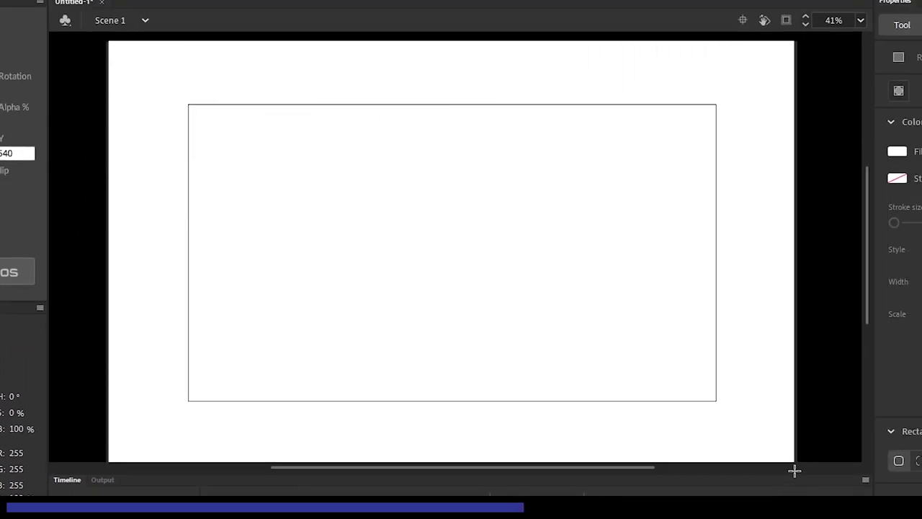
pyautogui.press('v')
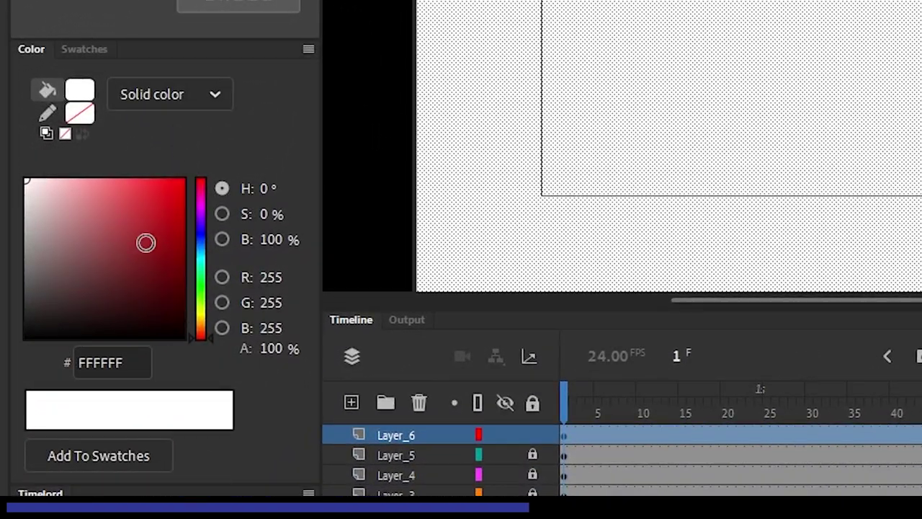
pyautogui.click(96, 209)
pyautogui.moveTo(95, 208); pyautogui.dragTo(98, 209)
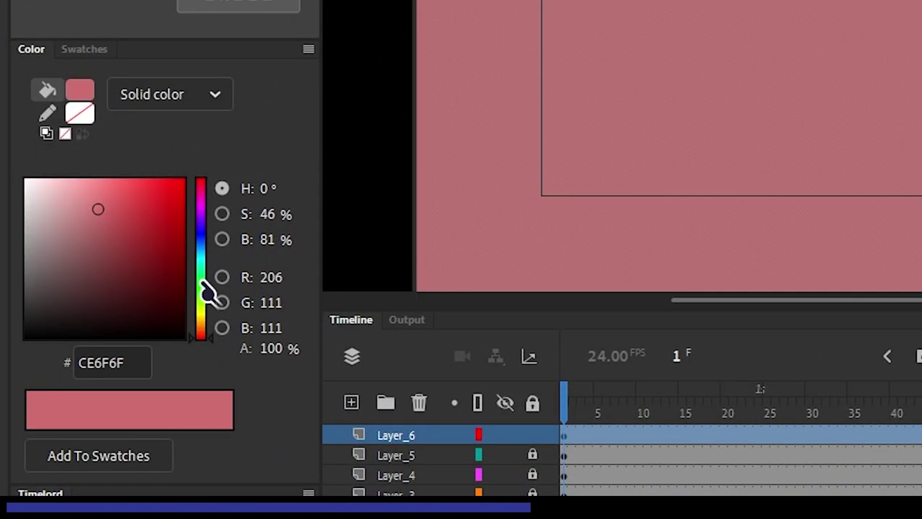
pyautogui.moveTo(203, 283); pyautogui.dragTo(204, 269)
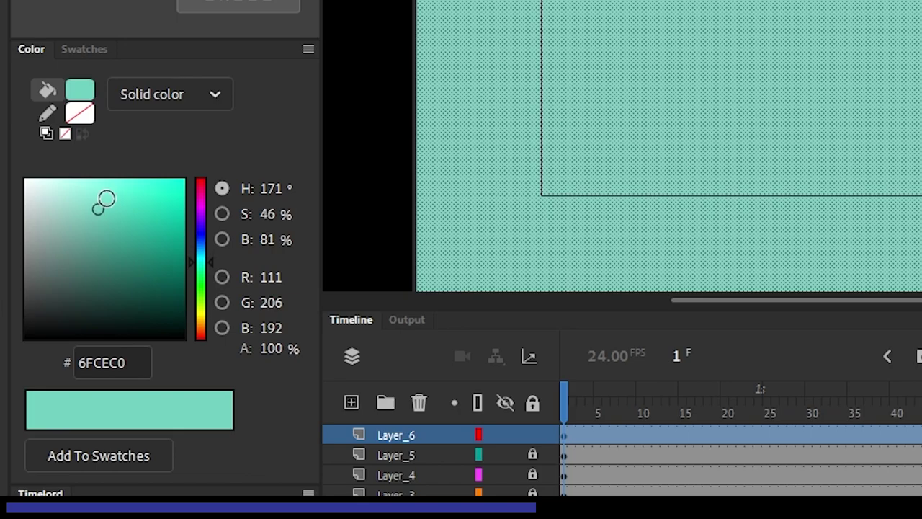
pyautogui.moveTo(104, 201)
pyautogui.mouseDown()
pyautogui.moveTo(123, 210)
pyautogui.moveTo(111, 217)
pyautogui.mouseUp()
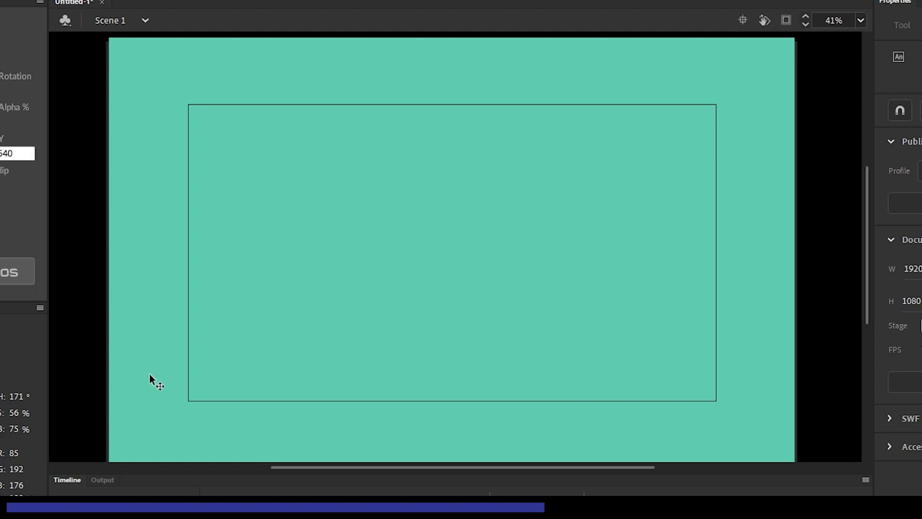
# Convert the teal rectangle into a movie clip symbol with F8
pyautogui.click(250, 335)
pyautogui.rightClick(275, 314)
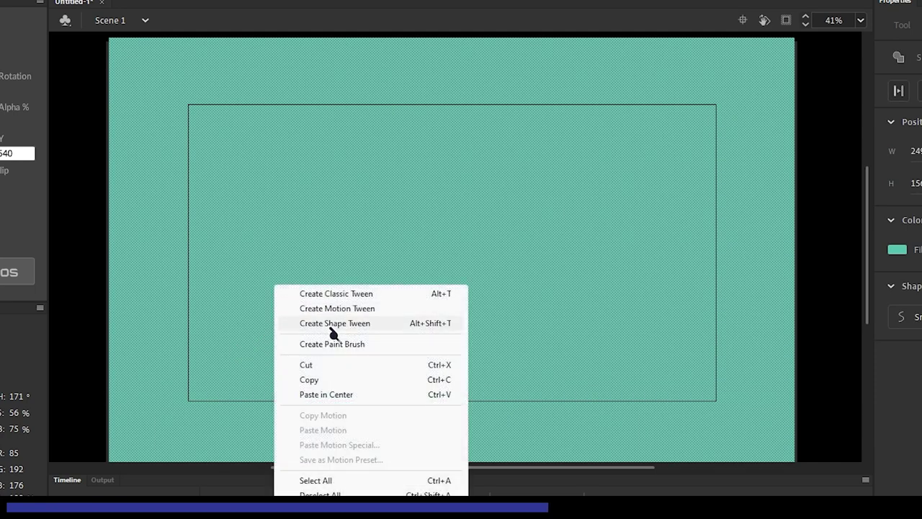
pyautogui.press('Escape')
pyautogui.press('F8')
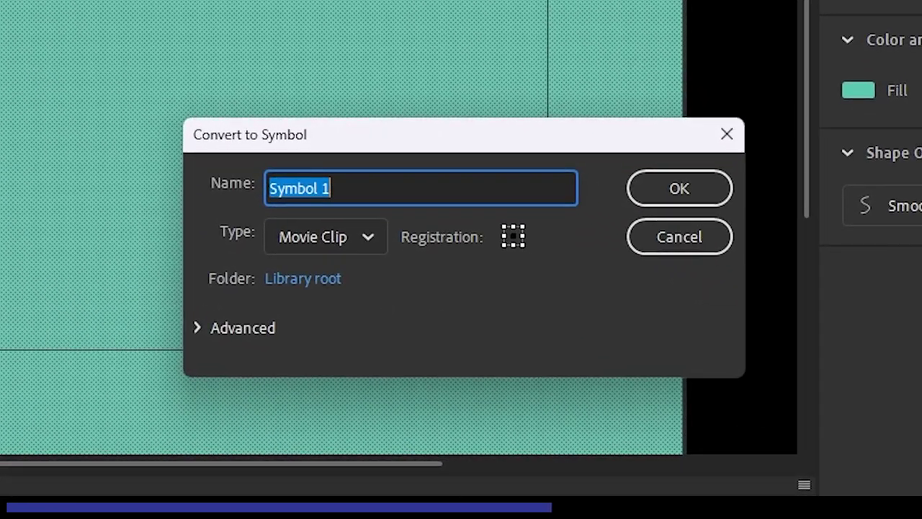
pyautogui.write('Wat')
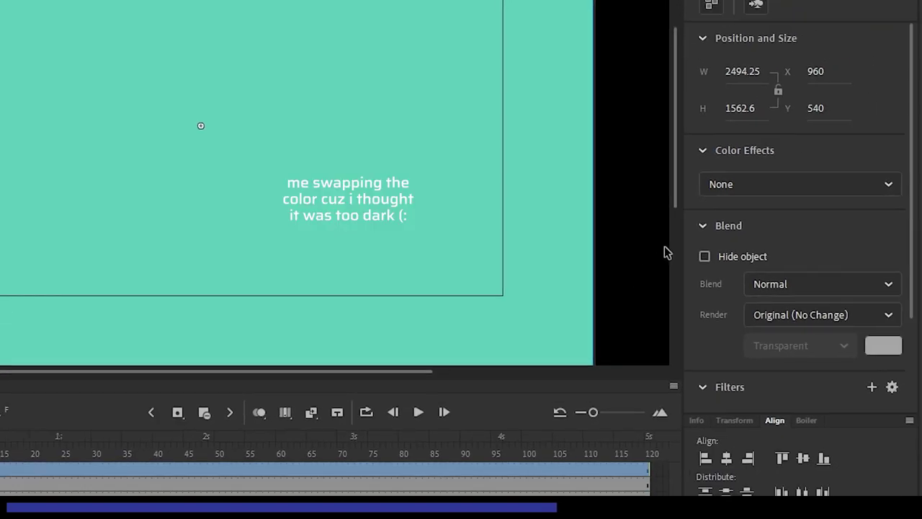
# Set the teal symbol to 50% alpha with Overlay blending
pyautogui.click(800, 183)
pyautogui.click(725, 307)
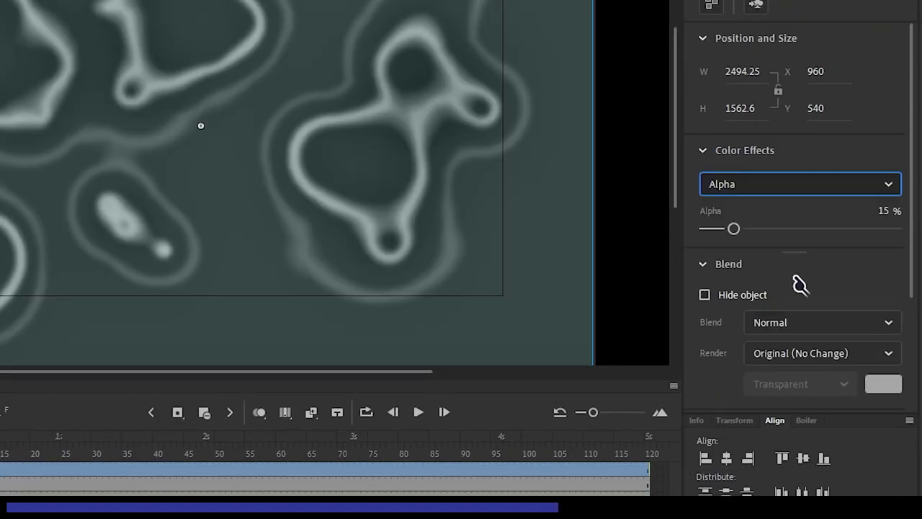
pyautogui.write('50')
pyautogui.press('Return')
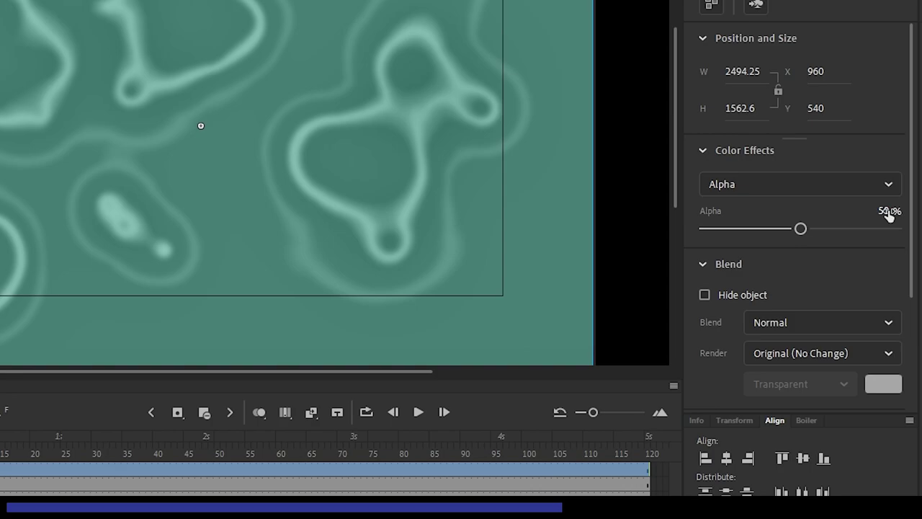
pyautogui.click(816, 324)
pyautogui.click(774, 110)
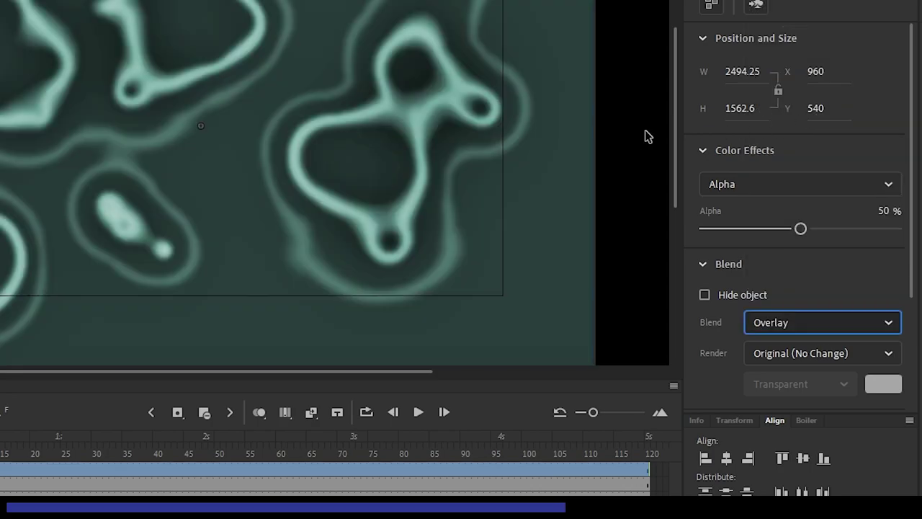
pyautogui.click(633, 142)
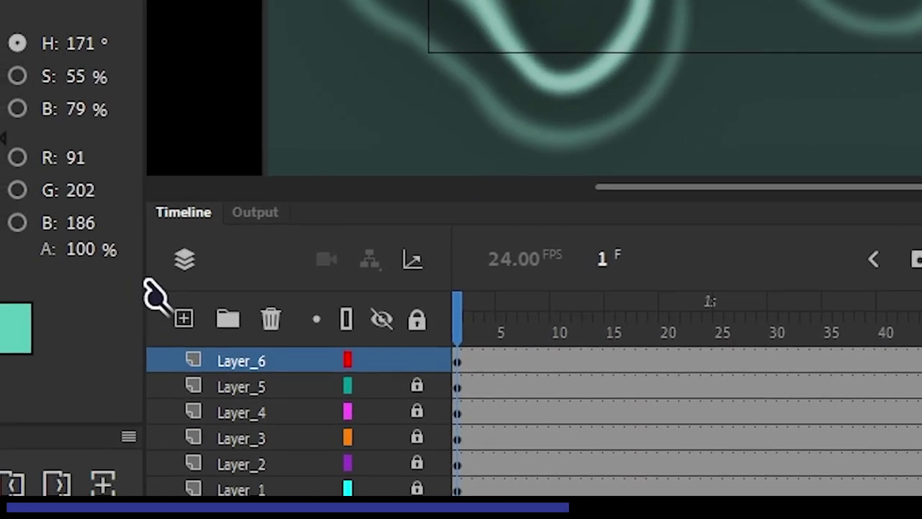
# Add a new layer above Layer_6 and set the fill type to Linear gradient
pyautogui.click(241, 300)
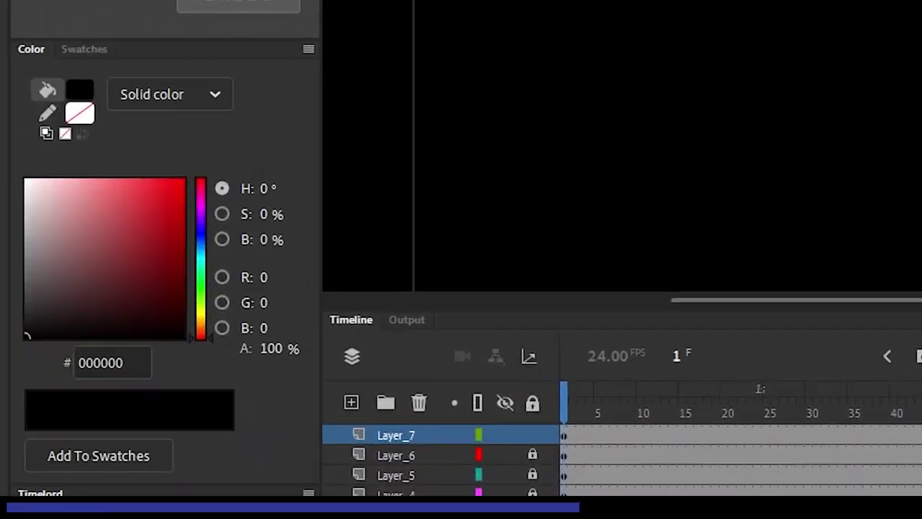
pyautogui.click(170, 94)
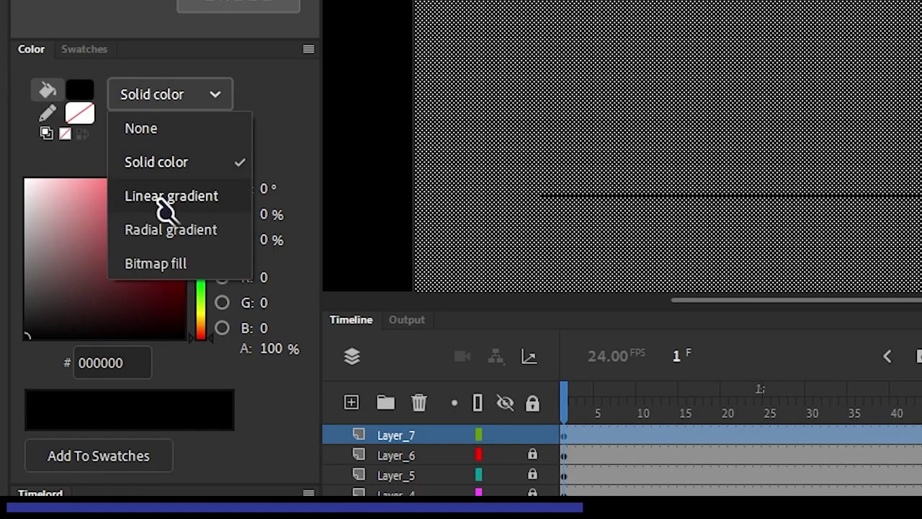
pyautogui.click(163, 196)
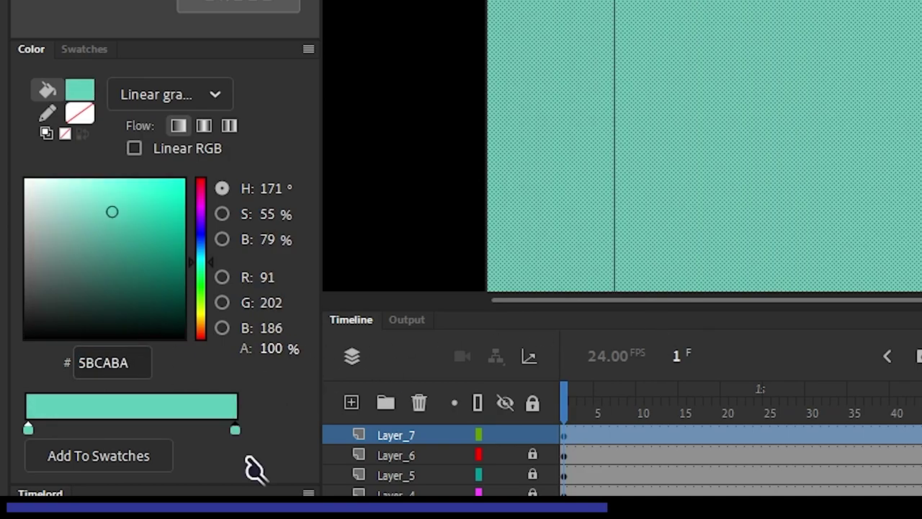
# Colour the gradient's left stop dark teal and its right stop pale mint
pyautogui.click(28, 430)
pyautogui.click(132, 262)
pyautogui.moveTo(131, 262); pyautogui.dragTo(130, 269)
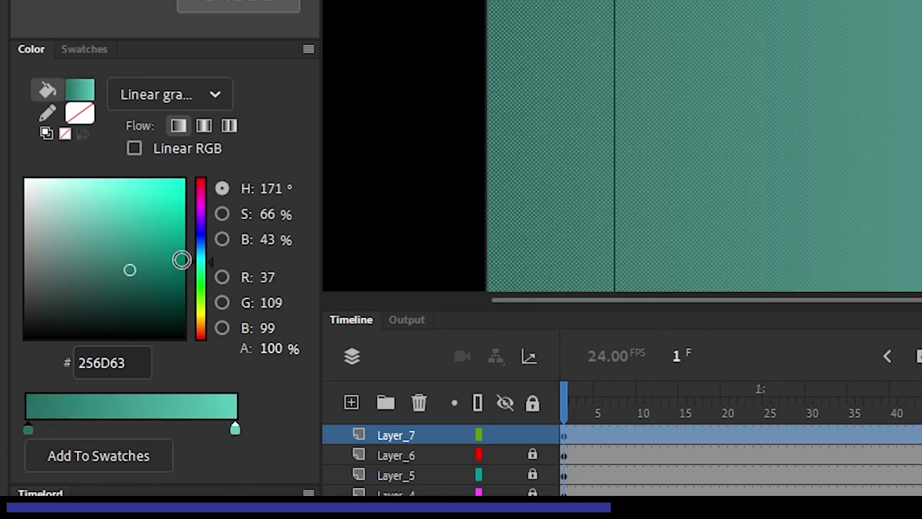
pyautogui.click(204, 256)
pyautogui.click(235, 429)
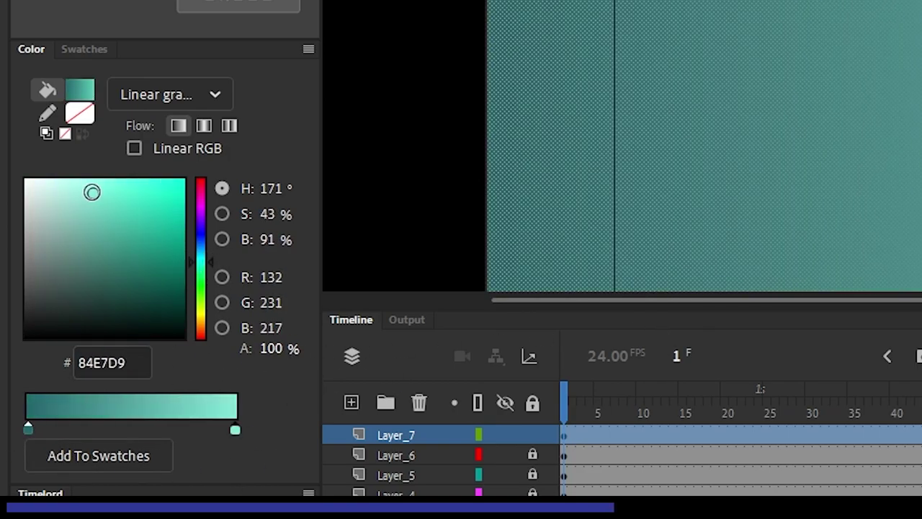
pyautogui.moveTo(89, 190); pyautogui.dragTo(88, 193)
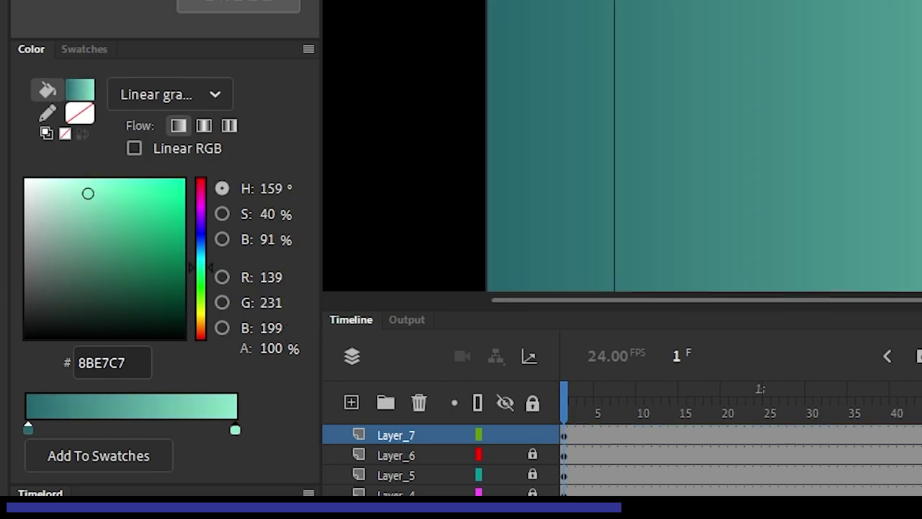
pyautogui.click(28, 428)
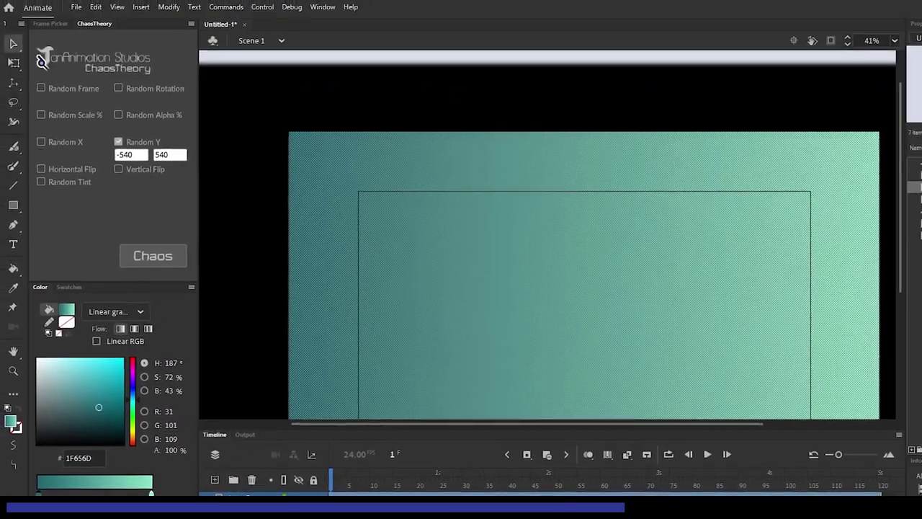
# Rotate the stage gradient with the Gradient Transform tool so it runs vertically
pyautogui.click(13, 62)
pyautogui.click(72, 80)
pyautogui.click(764, 208)
pyautogui.moveTo(868, 115)
pyautogui.mouseDown()
pyautogui.moveTo(845, 131)
pyautogui.moveTo(540, 128)
pyautogui.moveTo(772, 117)
pyautogui.moveTo(608, 210)
pyautogui.moveTo(395, 64)
pyautogui.mouseUp()
pyautogui.hotkey('ctrl', '-')
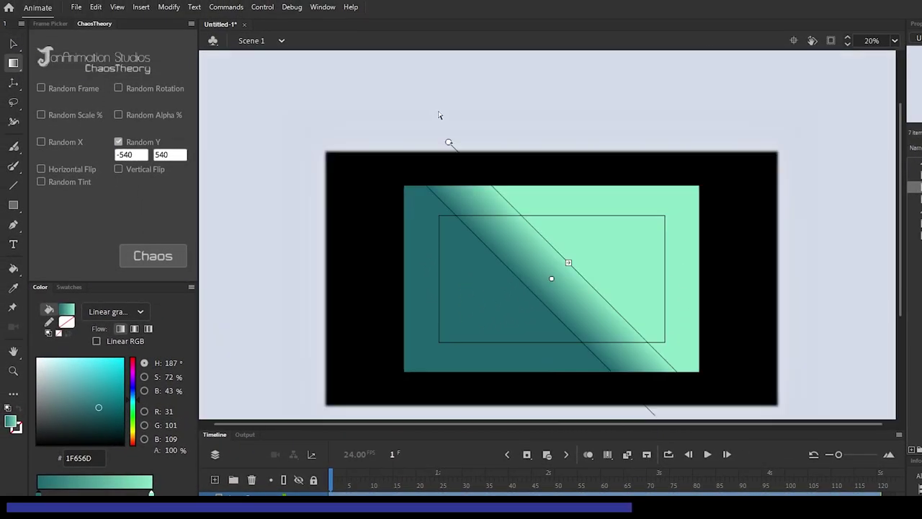
pyautogui.moveTo(448, 144)
pyautogui.mouseDown()
pyautogui.moveTo(382, 255)
pyautogui.moveTo(403, 238)
pyautogui.moveTo(404, 213)
pyautogui.mouseUp()
pyautogui.moveTo(551, 213); pyautogui.dragTo(544, 216)
pyautogui.moveTo(404, 215); pyautogui.dragTo(406, 210)
pyautogui.moveTo(555, 215); pyautogui.dragTo(553, 209)
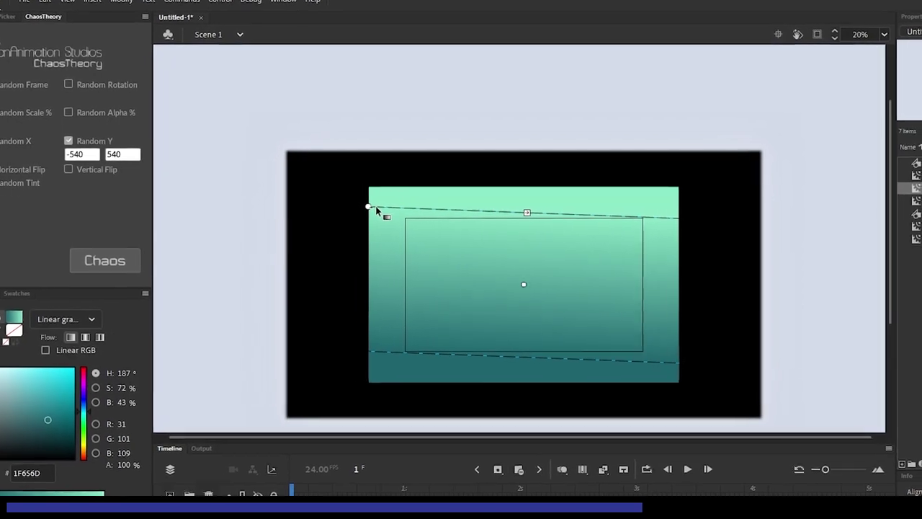
pyautogui.hotkey('ctrl', '=')
# Convert the gradient into the 'Water Gradient' symbol with Hard Light blending
pyautogui.press('v')
pyautogui.click(325, 175)
pyautogui.press('F8')
pyautogui.write('Water')
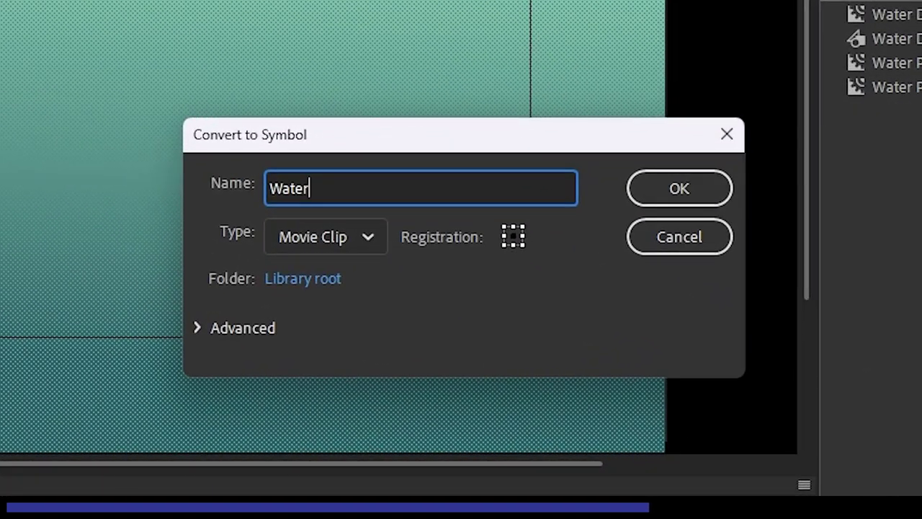
pyautogui.write(' Gradient')
pyautogui.press('Return')
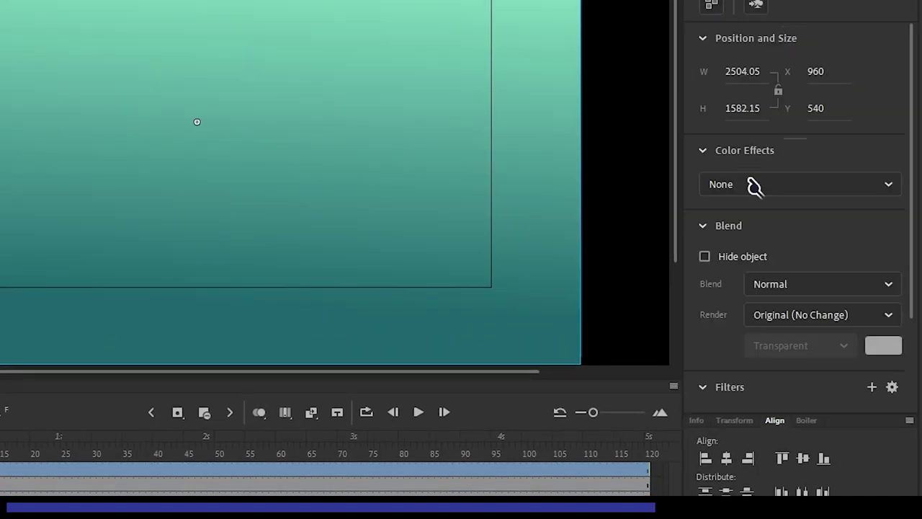
pyautogui.click(817, 284)
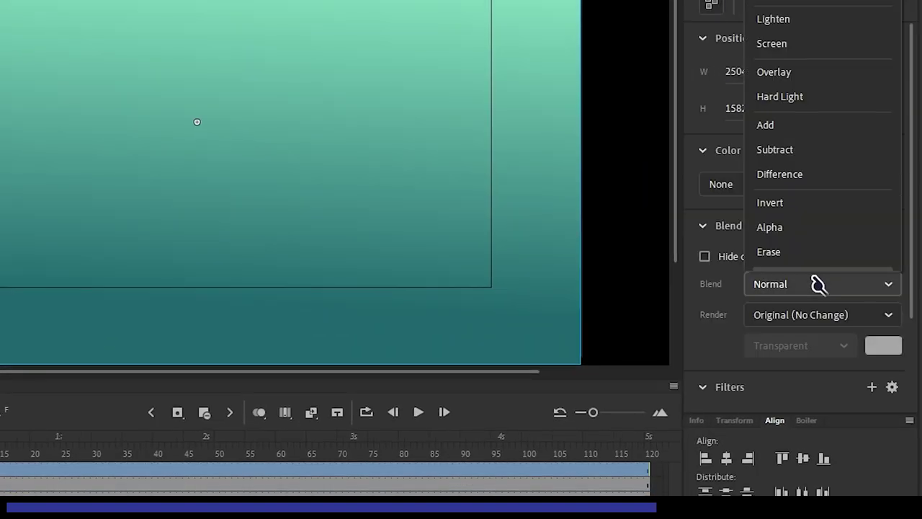
pyautogui.click(781, 96)
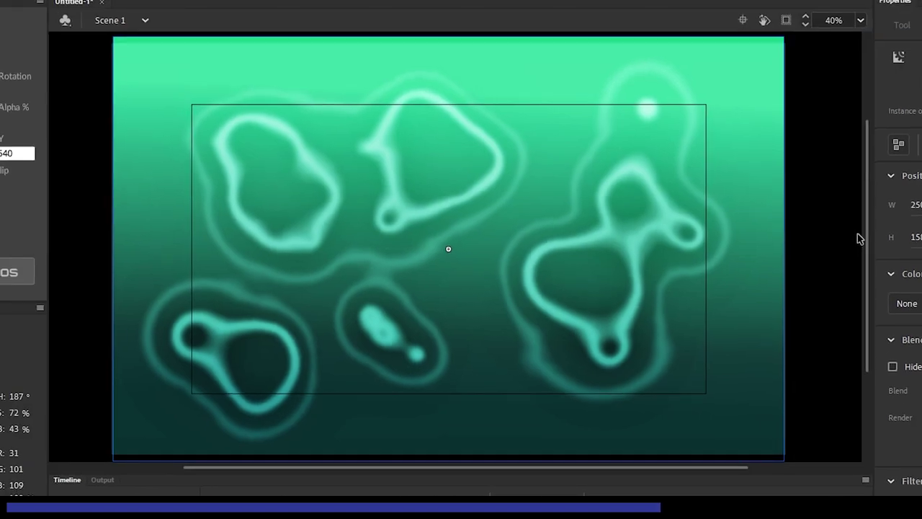
pyautogui.click(857, 238)
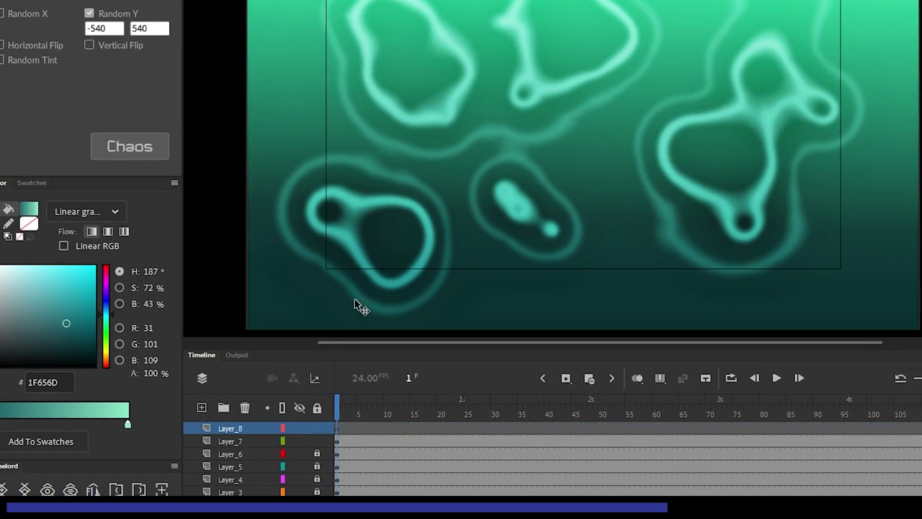
# Set the Water Gradient to Normal blend at 30% alpha, then add a new layer
pyautogui.click(356, 307)
pyautogui.click(201, 287)
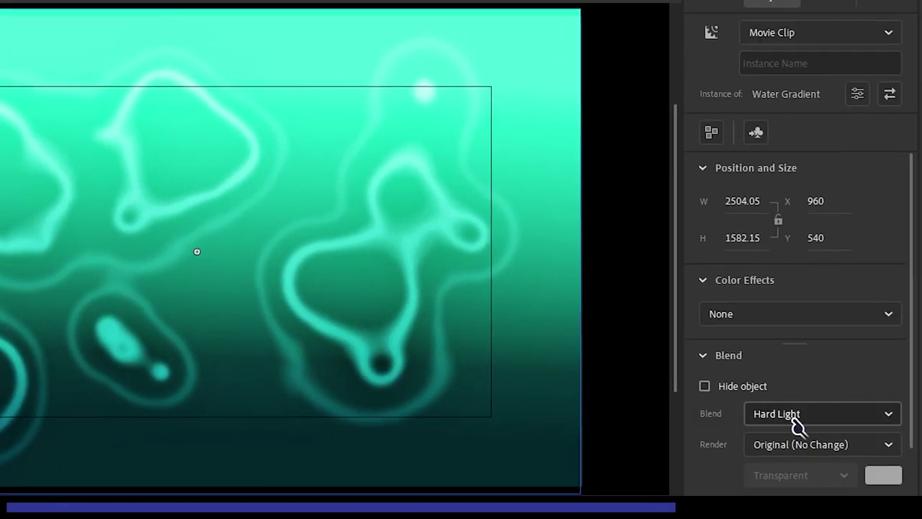
pyautogui.click(792, 416)
pyautogui.click(798, 40)
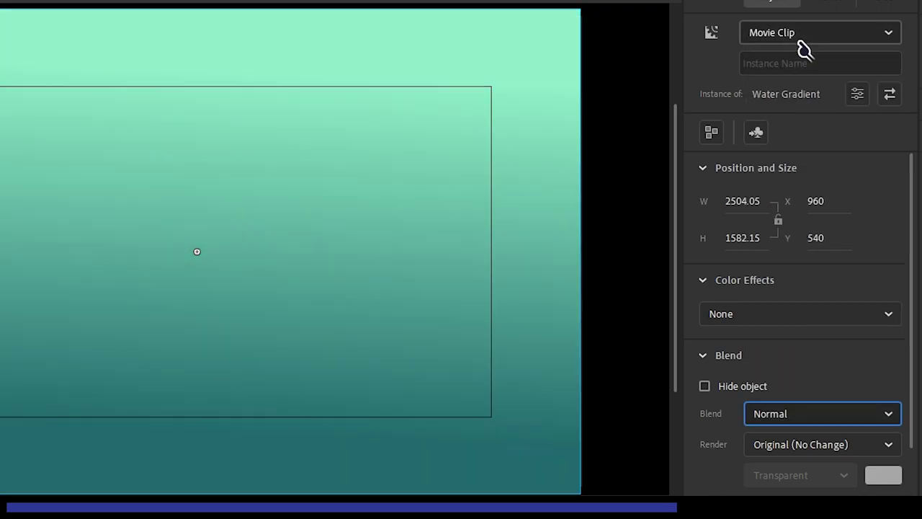
pyautogui.click(792, 320)
pyautogui.click(763, 436)
pyautogui.click(894, 341)
pyautogui.write('0')
pyautogui.press('Return')
pyautogui.click(642, 295)
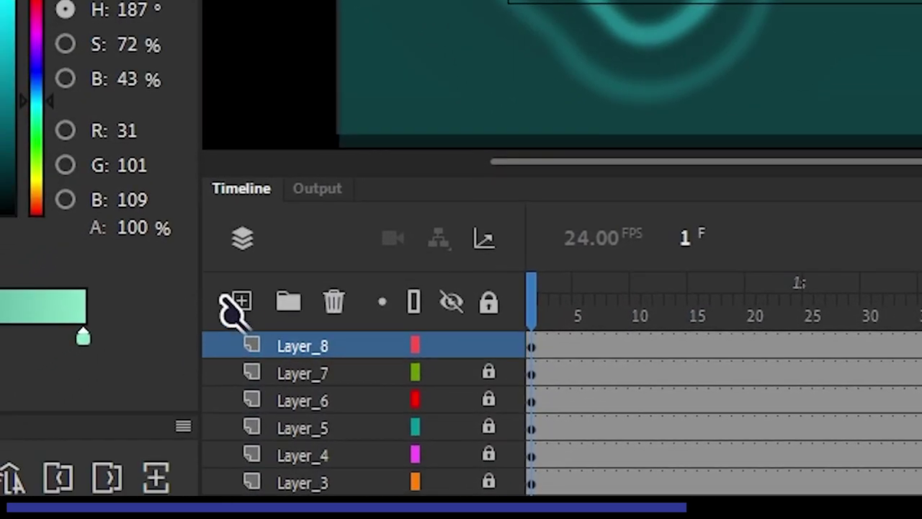
pyautogui.click(237, 303)
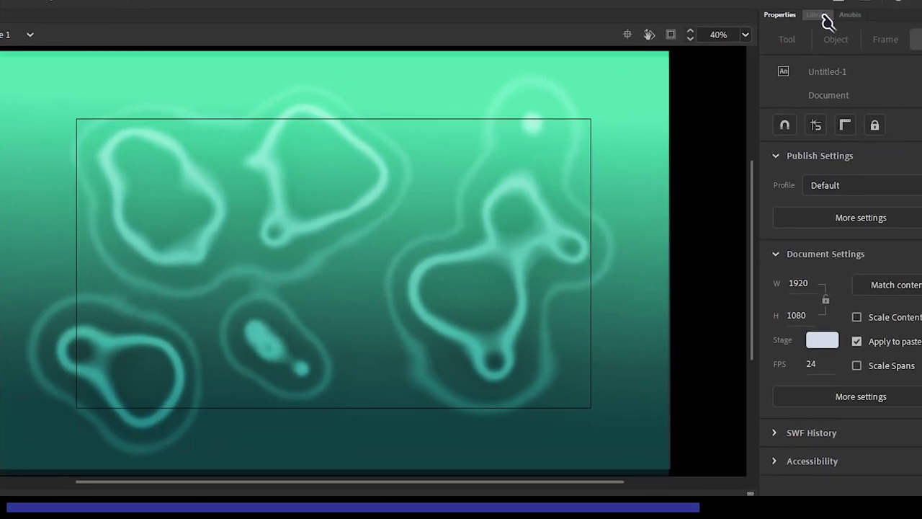
# Place a Water Driver instance from the Library on the stage at X 960, Y 540
pyautogui.click(819, 15)
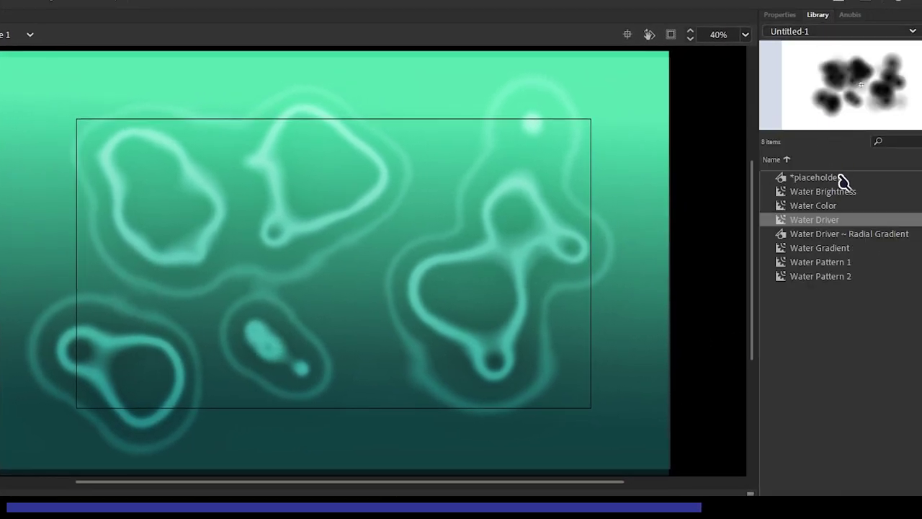
pyautogui.moveTo(876, 91); pyautogui.dragTo(382, 277)
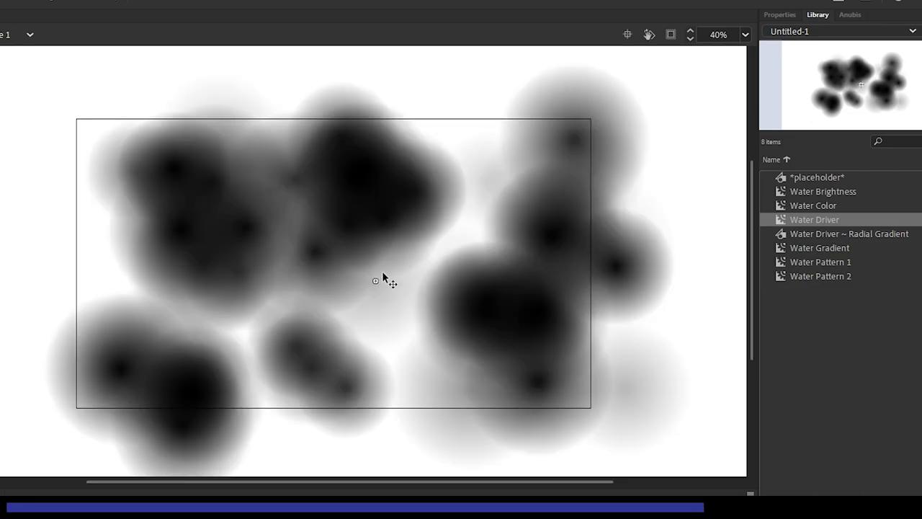
pyautogui.click(780, 14)
pyautogui.click(874, 219)
pyautogui.write('960')
pyautogui.press('Tab')
pyautogui.write('540')
pyautogui.press('Return')
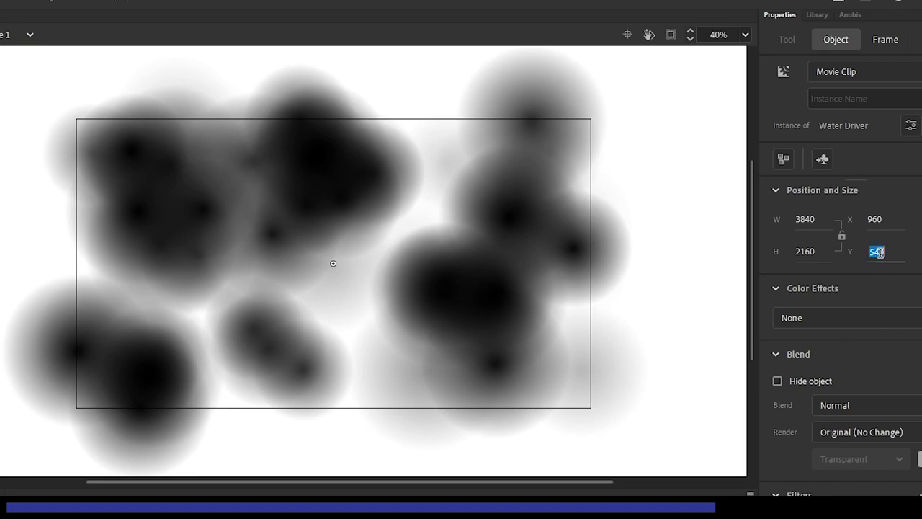
# Try a Y position of 80, deselect the clip and undo back to Y 540
pyautogui.write('80')
pyautogui.press('Return')
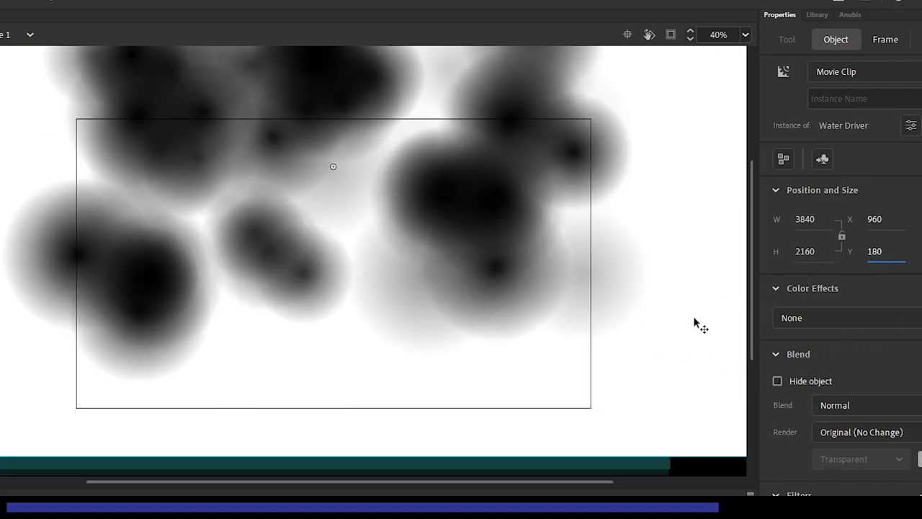
pyautogui.click(613, 469)
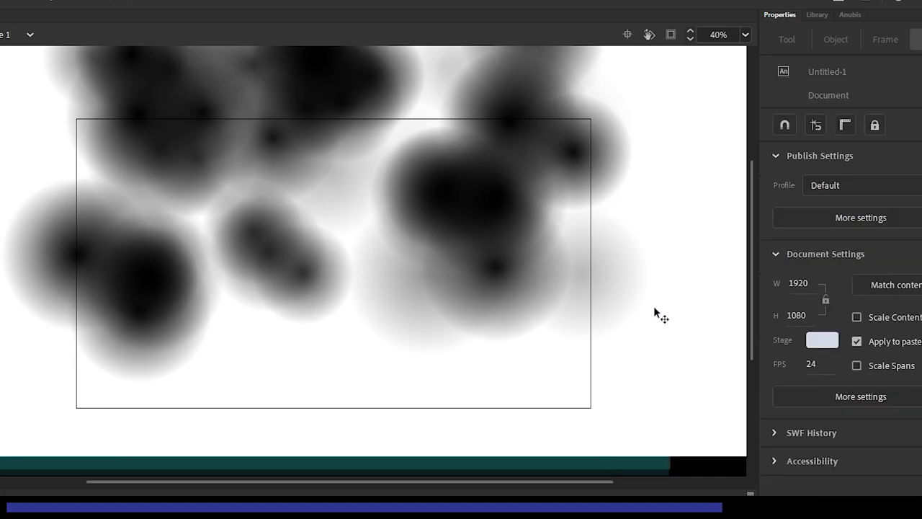
pyautogui.hotkey('ctrl', 'z')
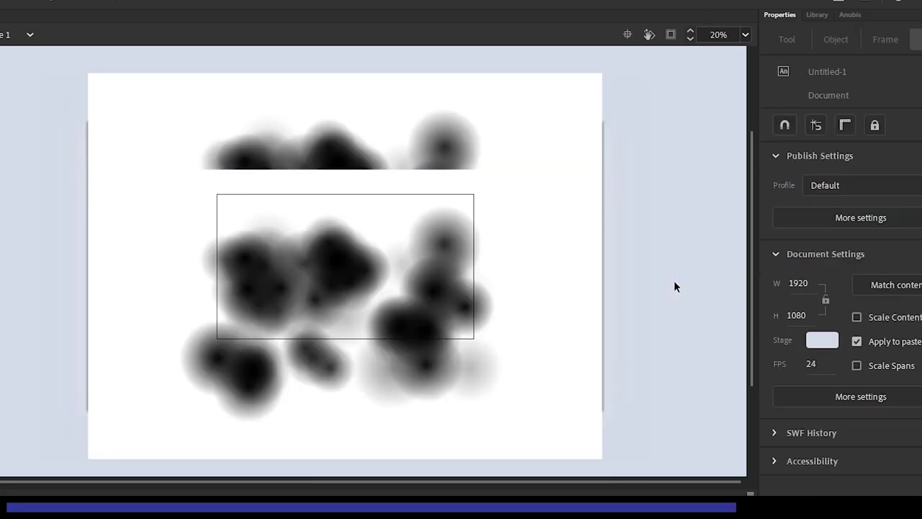
# Give the Water Driver clip an Advanced colour effect with red, green and blue at -50%
pyautogui.click(372, 107)
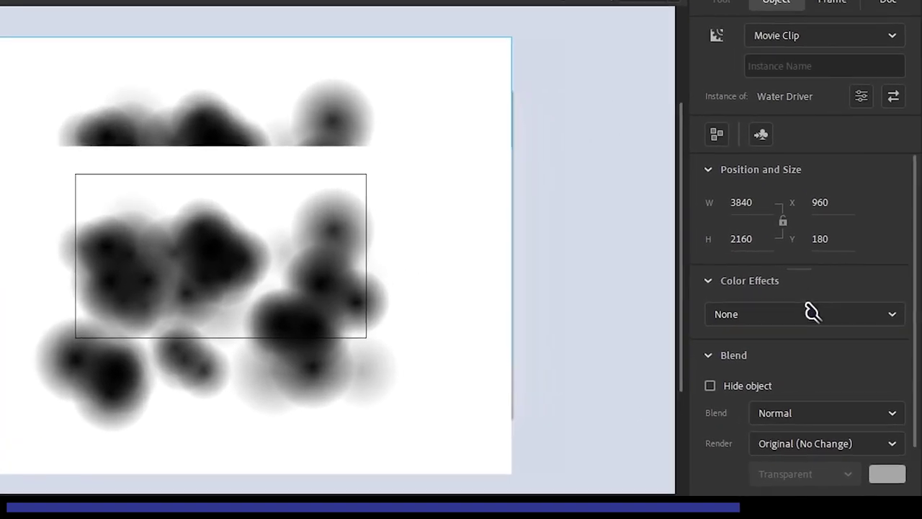
pyautogui.click(807, 312)
pyautogui.click(797, 411)
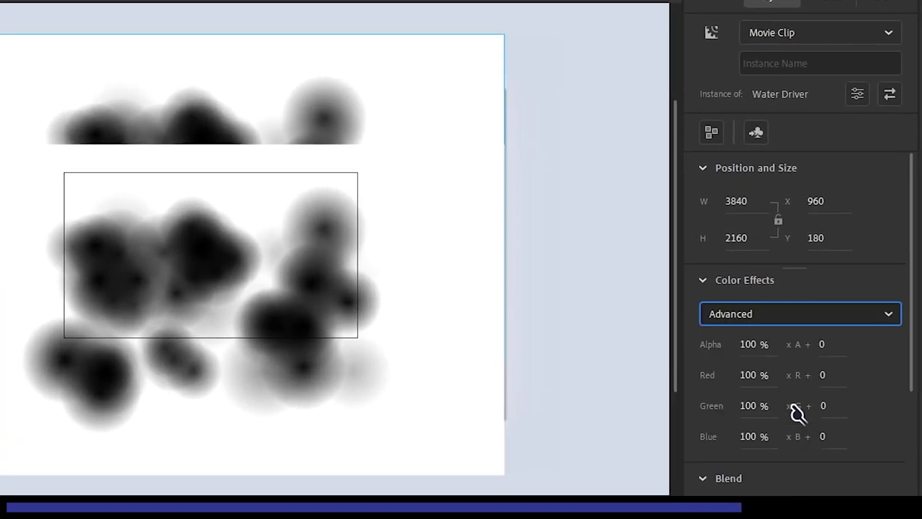
pyautogui.click(744, 376)
pyautogui.write('-50')
pyautogui.press('Tab')
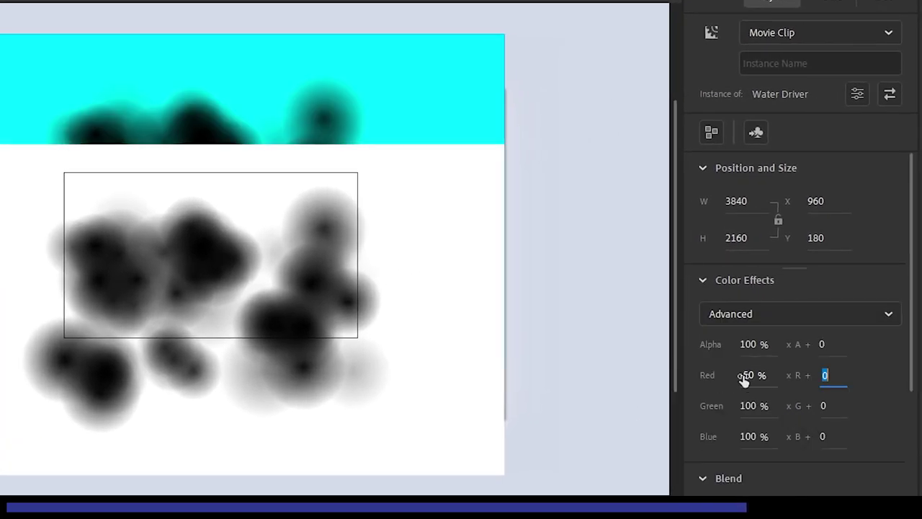
pyautogui.press('Tab')
pyautogui.write('-50')
pyautogui.press('Tab')
# Set the red, green and blue offsets to 255 and alpha to 15%
pyautogui.press('Tab')
pyautogui.write('-50')
pyautogui.press('Return')
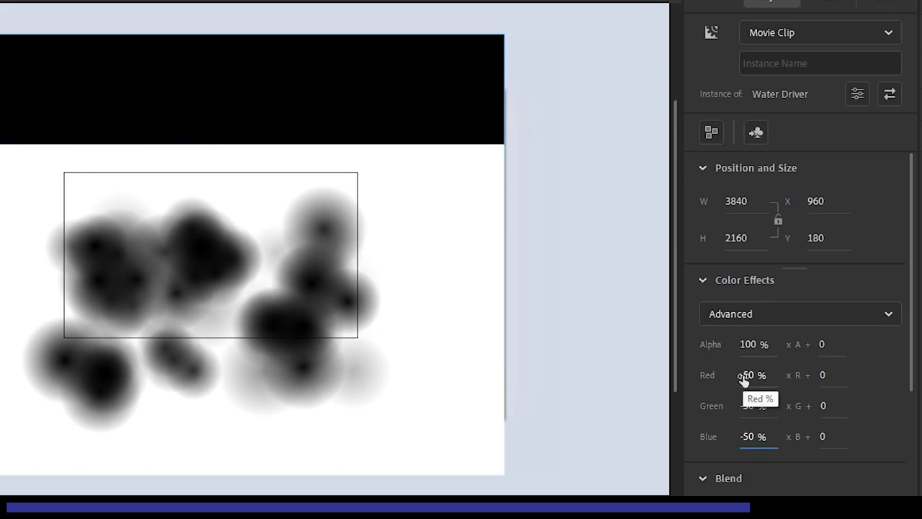
pyautogui.write('255')
pyautogui.press('Tab')
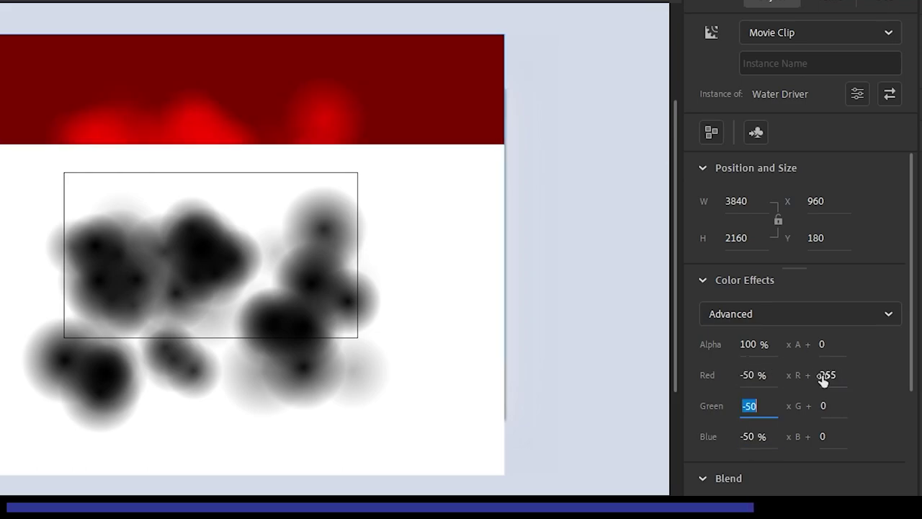
pyautogui.press('Tab')
pyautogui.press('Tab')
pyautogui.write('255')
pyautogui.press('Tab')
pyautogui.press('Tab')
pyautogui.write('255')
pyautogui.press('Return')
pyautogui.click(754, 351)
pyautogui.write('15')
pyautogui.press('Return')
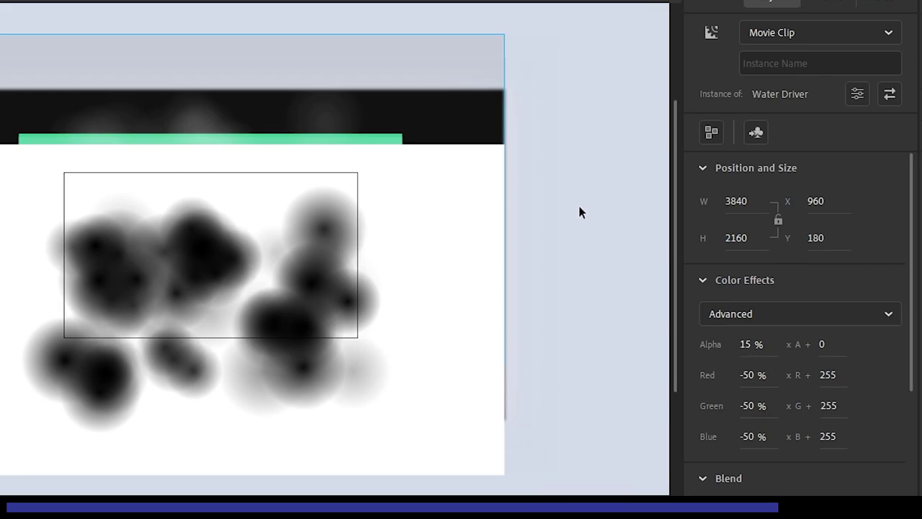
# Set the Water Driver clip's blend to Overlay and add a default Adjust Color filter
pyautogui.scroll(-3, 865, 411)
pyautogui.click(783, 314)
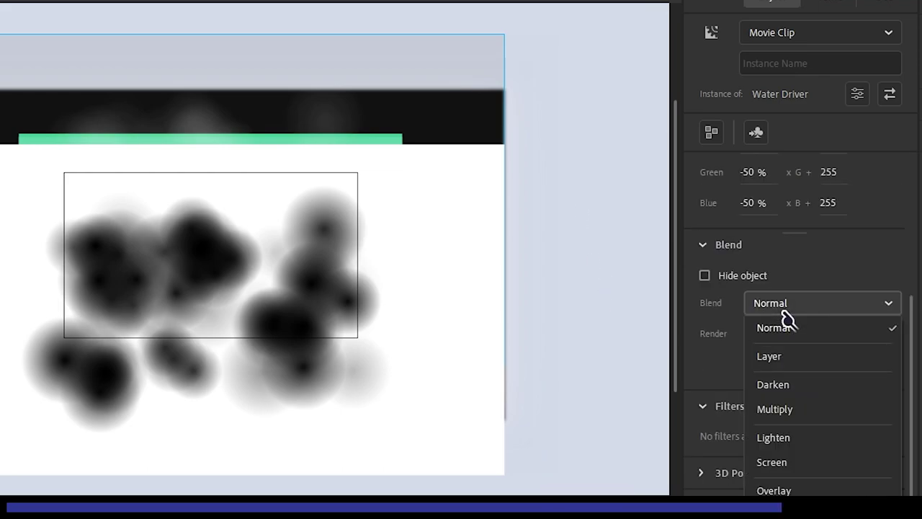
pyautogui.click(798, 489)
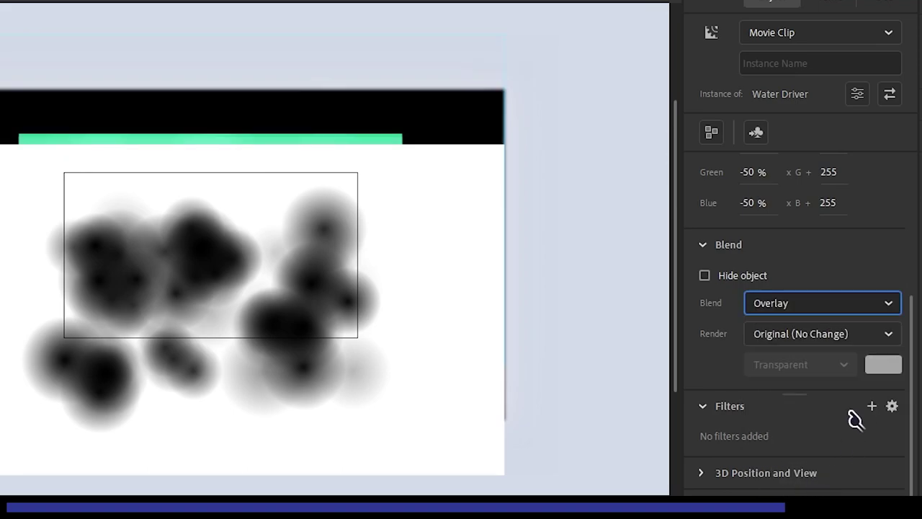
pyautogui.click(871, 405)
pyautogui.click(821, 497)
pyautogui.scroll(-2, 808, 470)
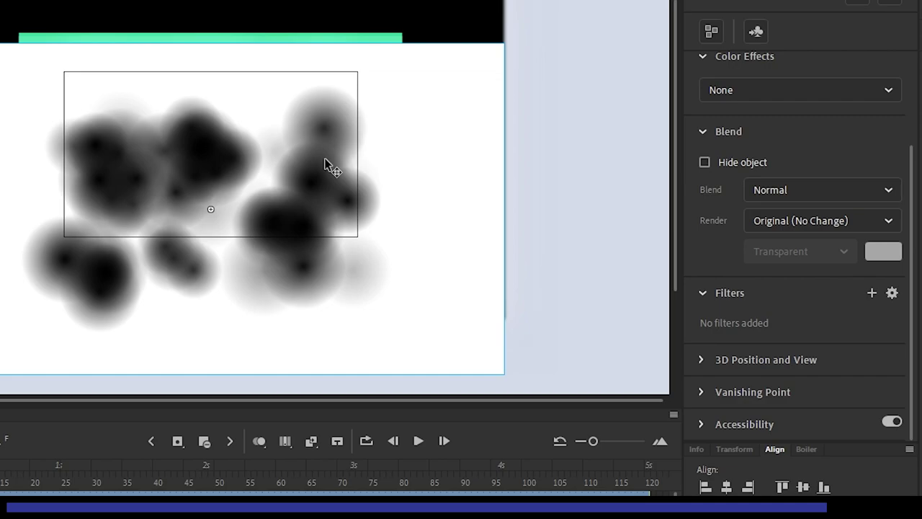
# Apply Overlay blending and an Adjust Color filter to the ripple copy
pyautogui.click(792, 189)
pyautogui.click(807, 376)
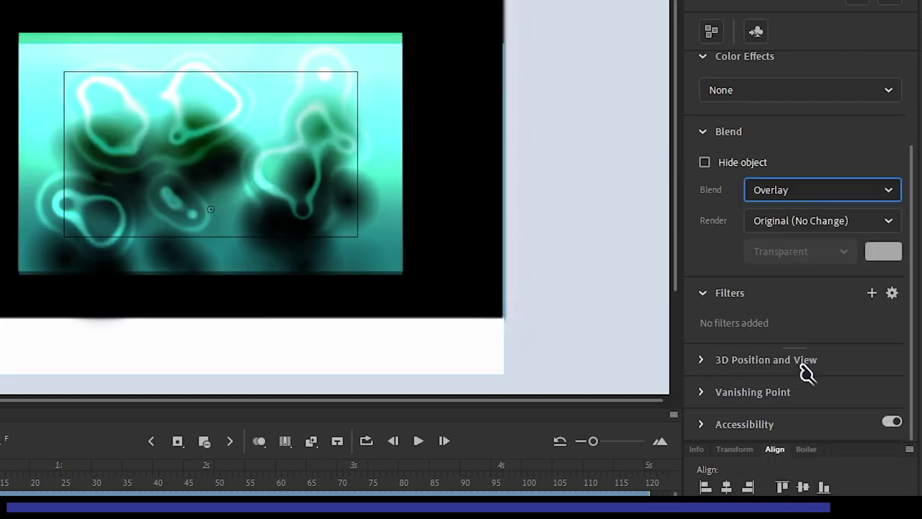
pyautogui.click(872, 293)
pyautogui.click(840, 461)
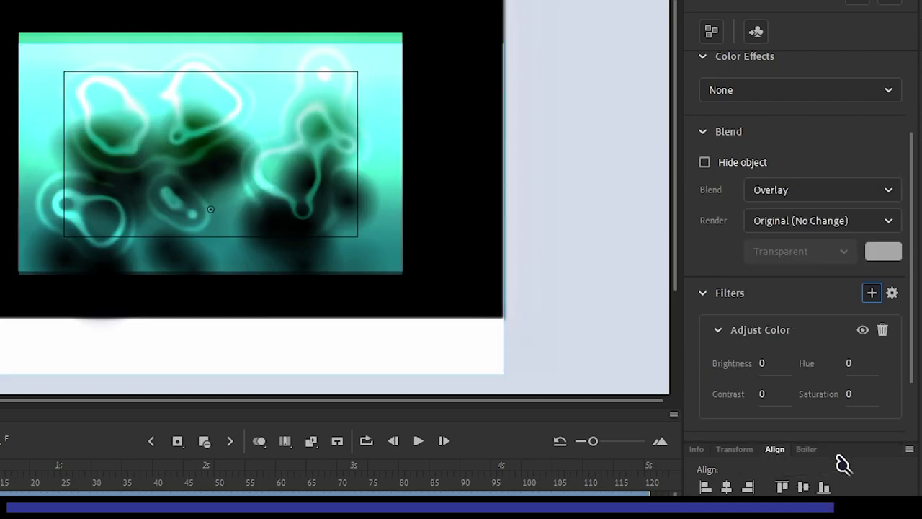
# Switch to an Advanced colour effect with 15% alpha and red, green, blue at 50%
pyautogui.click(789, 90)
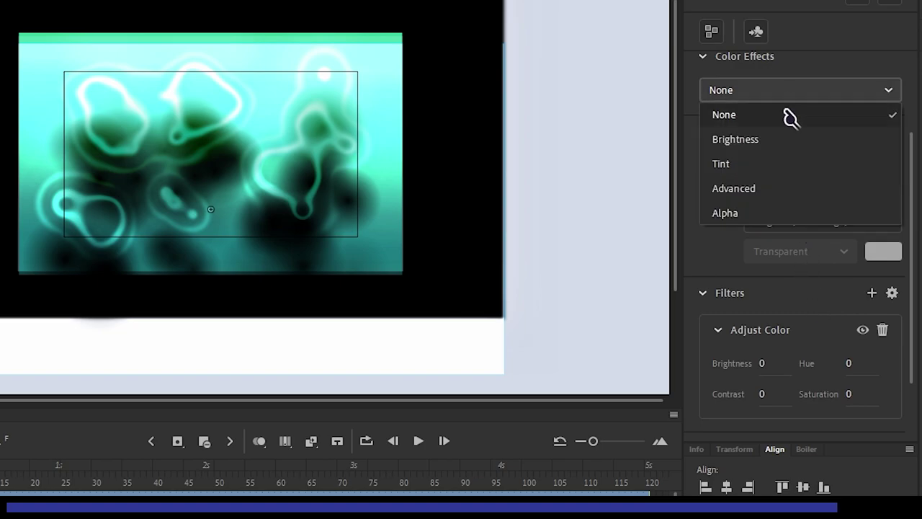
pyautogui.click(766, 187)
pyautogui.click(754, 123)
pyautogui.write('1')
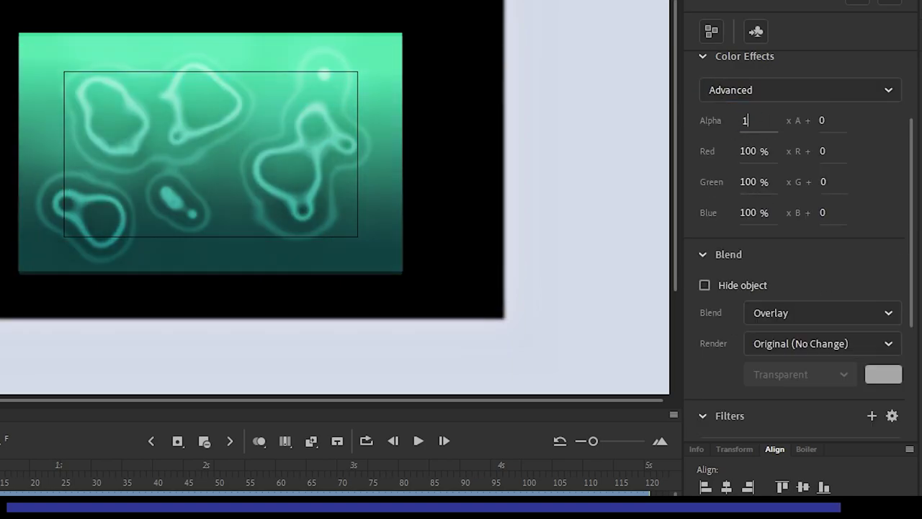
pyautogui.write('5')
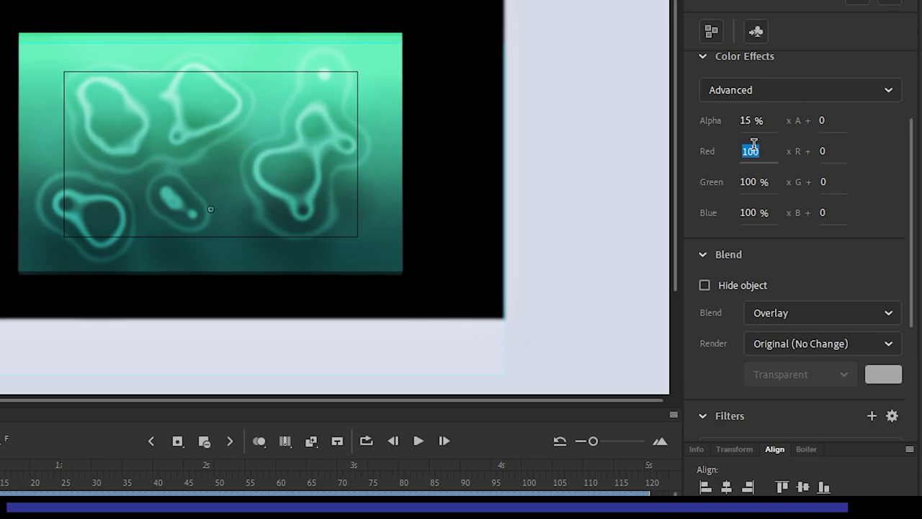
pyautogui.write('50')
pyautogui.press('Tab')
pyautogui.write('50')
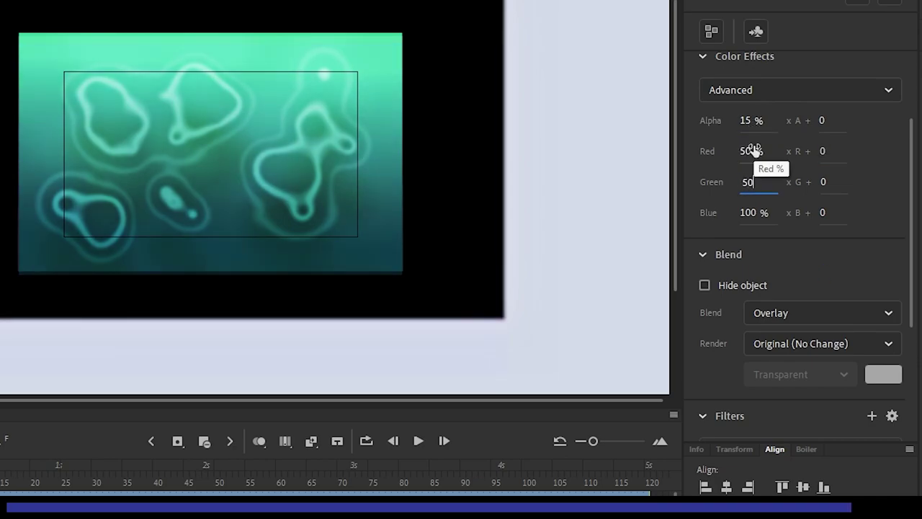
pyautogui.press('Tab')
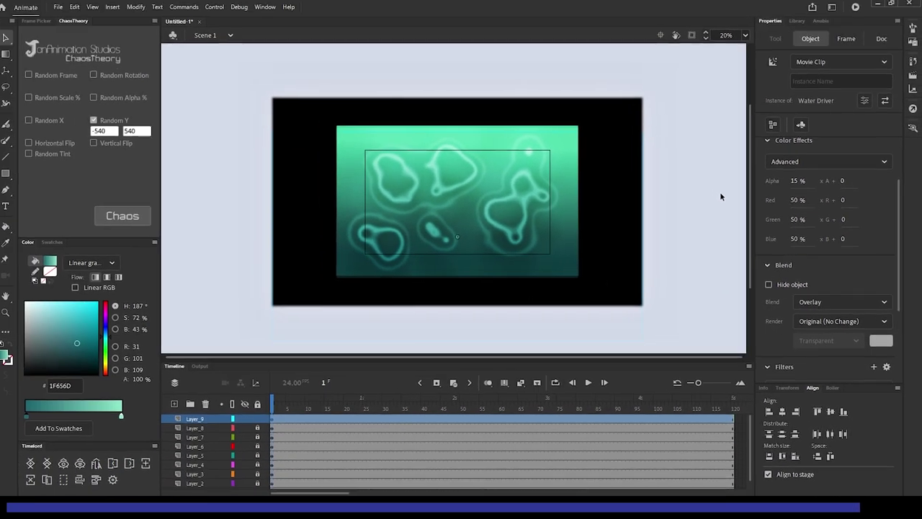
# Deselect everything on the stage
pyautogui.click(719, 191)
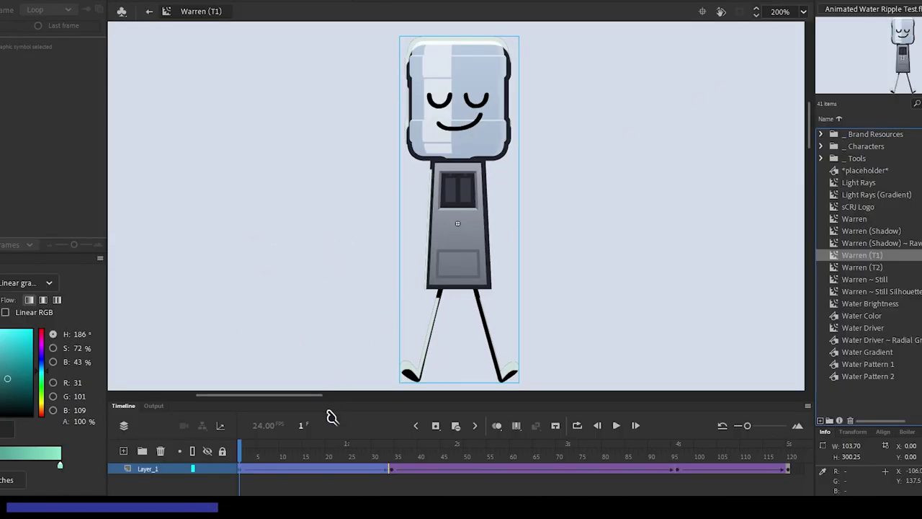
# Scrub through Warren's walk and set the shake offset to 5 pixels
pyautogui.click(251, 469)
pyautogui.moveTo(253, 455); pyautogui.dragTo(782, 455)
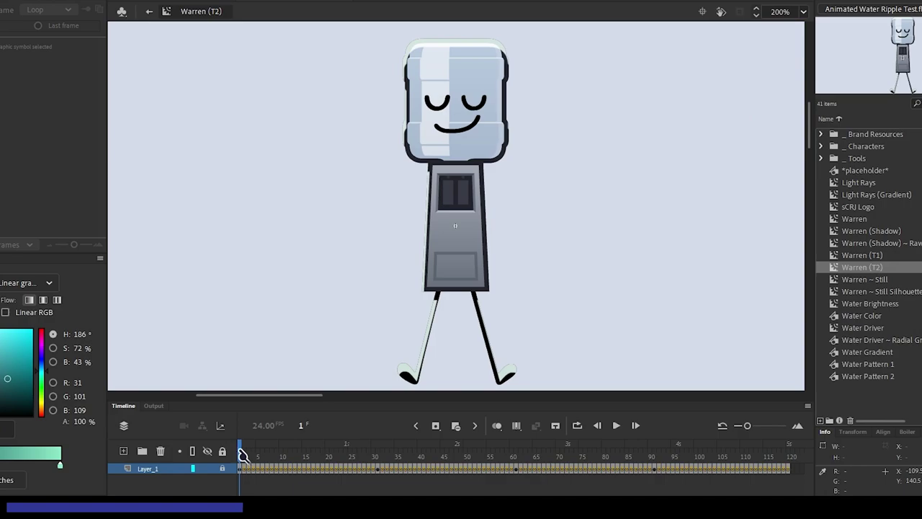
pyautogui.moveTo(242, 453); pyautogui.dragTo(671, 450)
pyautogui.write('5')
pyautogui.press('Tab')
pyautogui.write('5')
pyautogui.press('Tab')
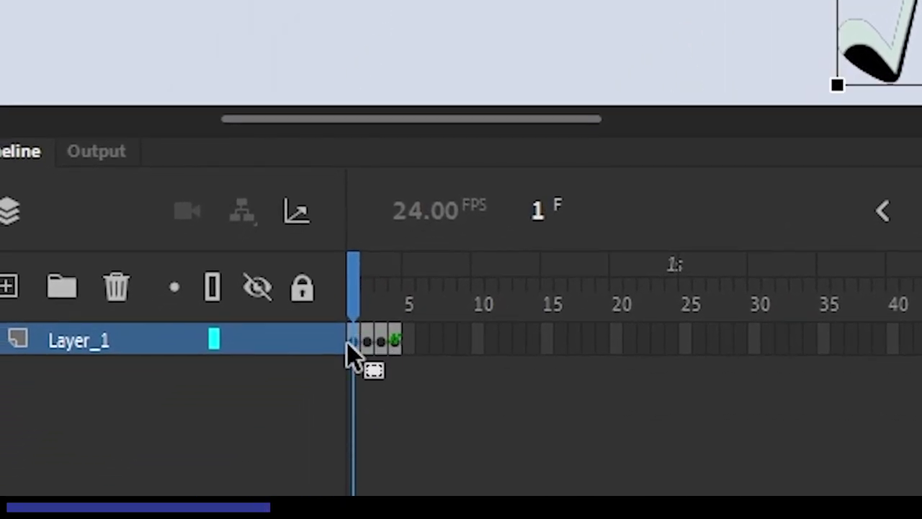
# Repeat shake frames 1–5 and extend them to about frame 390
pyautogui.click(407, 342)
pyautogui.moveTo(407, 341)
pyautogui.mouseDown()
pyautogui.moveTo(353, 342)
pyautogui.moveTo(469, 345)
pyautogui.mouseUp()
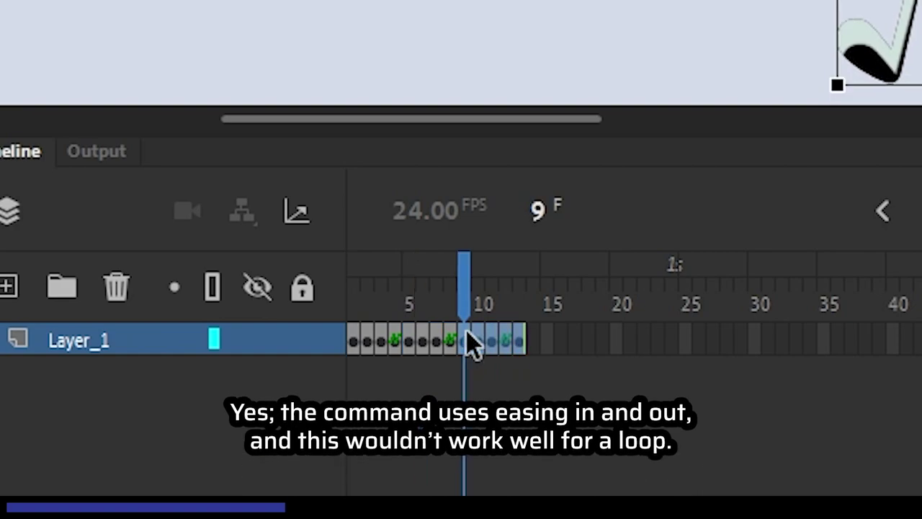
pyautogui.click(519, 302)
pyautogui.moveTo(539, 296); pyautogui.dragTo(357, 306)
pyautogui.moveTo(520, 340); pyautogui.dragTo(353, 373)
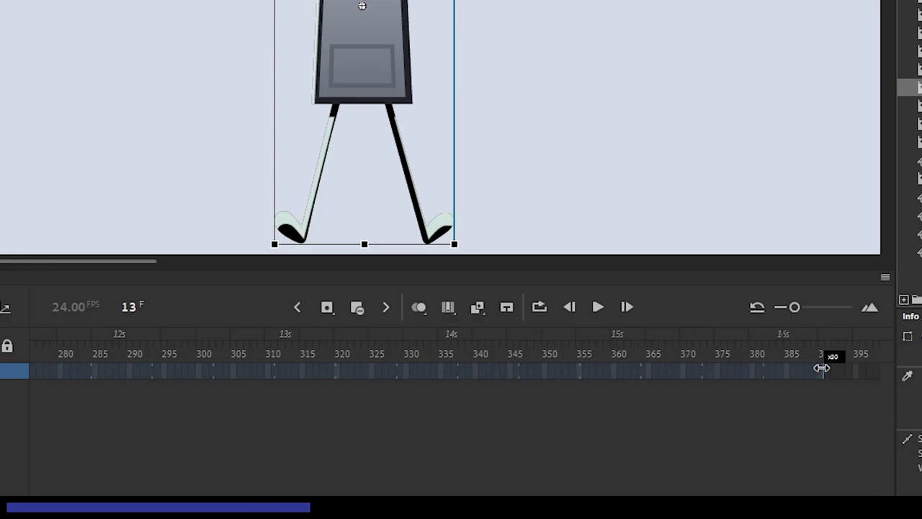
pyautogui.moveTo(437, 371); pyautogui.dragTo(823, 369)
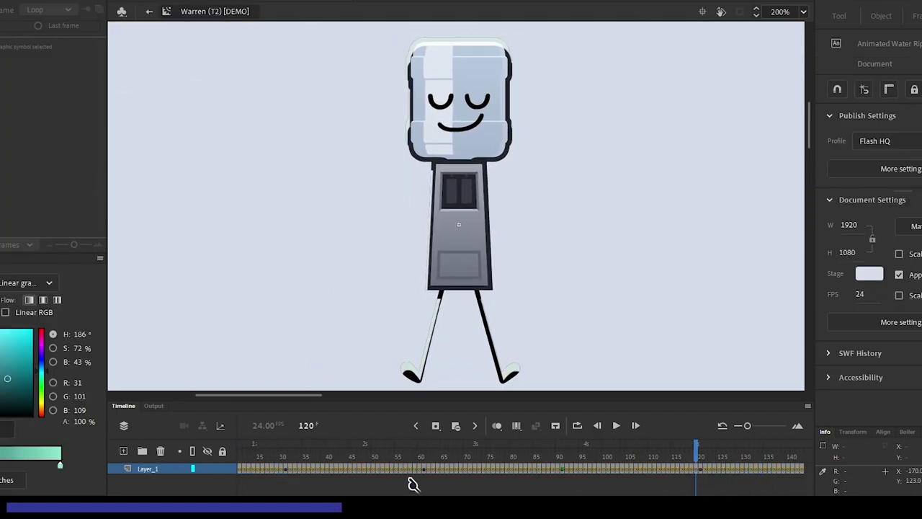
pyautogui.click(369, 469)
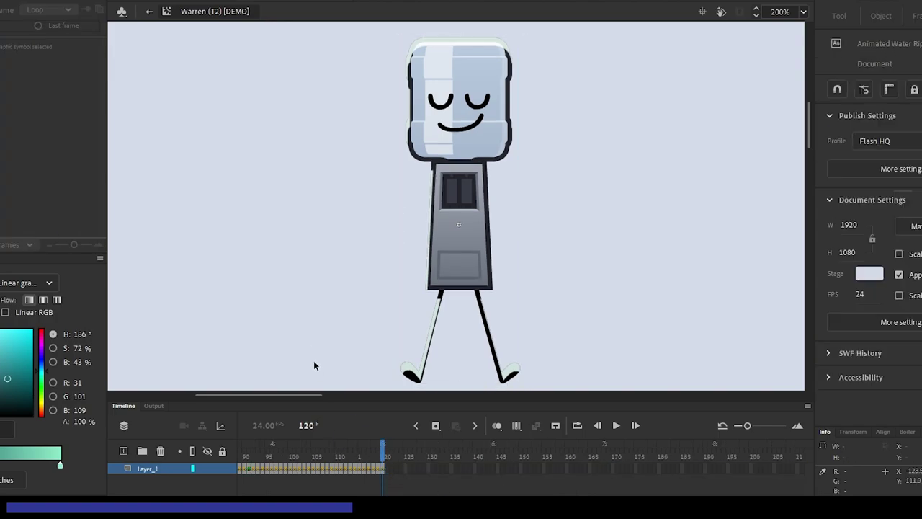
pyautogui.hotkey('shift', ',')
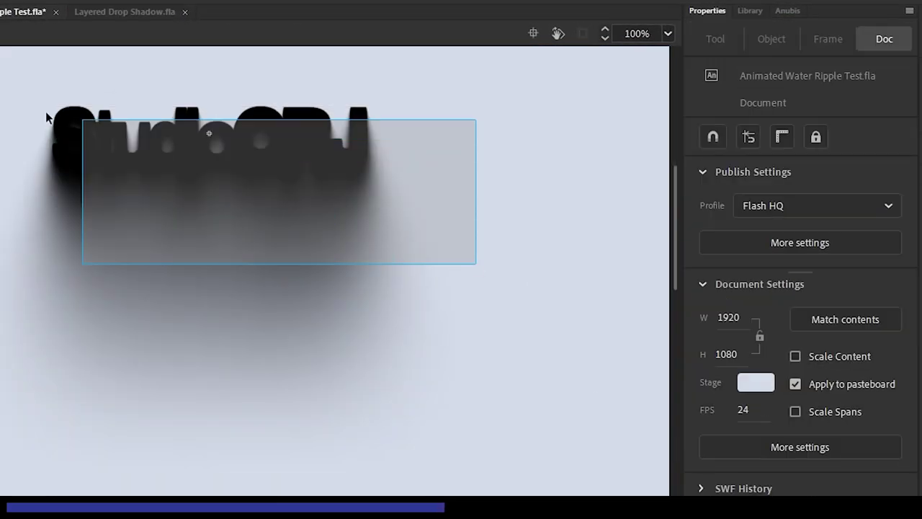
# Swap the shadow text for the Warren silhouette and select the Warren (Shadow) instance
pyautogui.click(890, 105)
pyautogui.click(184, 440)
pyautogui.click(395, 232)
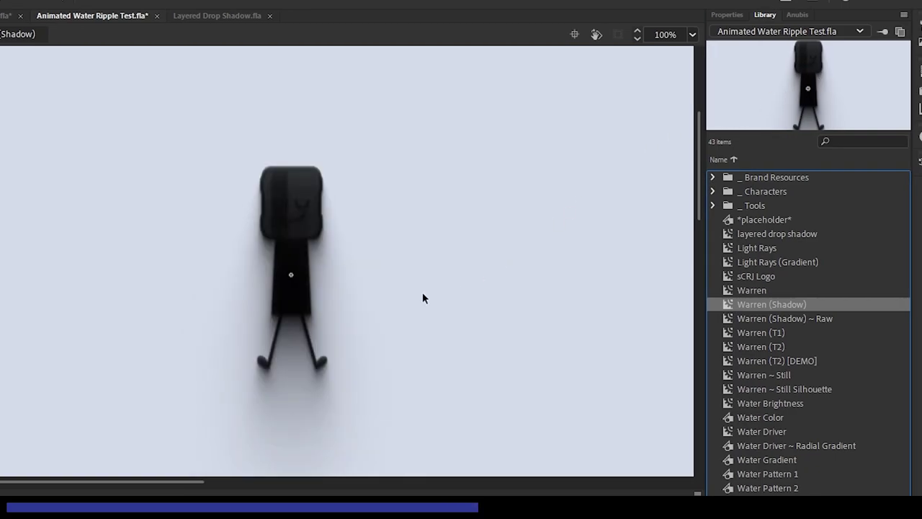
pyautogui.click(271, 274)
pyautogui.click(743, 19)
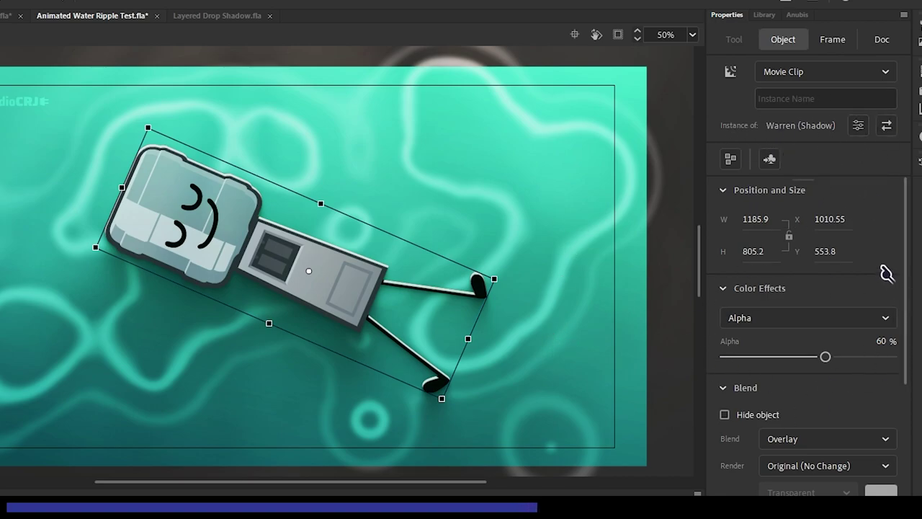
pyautogui.scroll(-5, 884, 269)
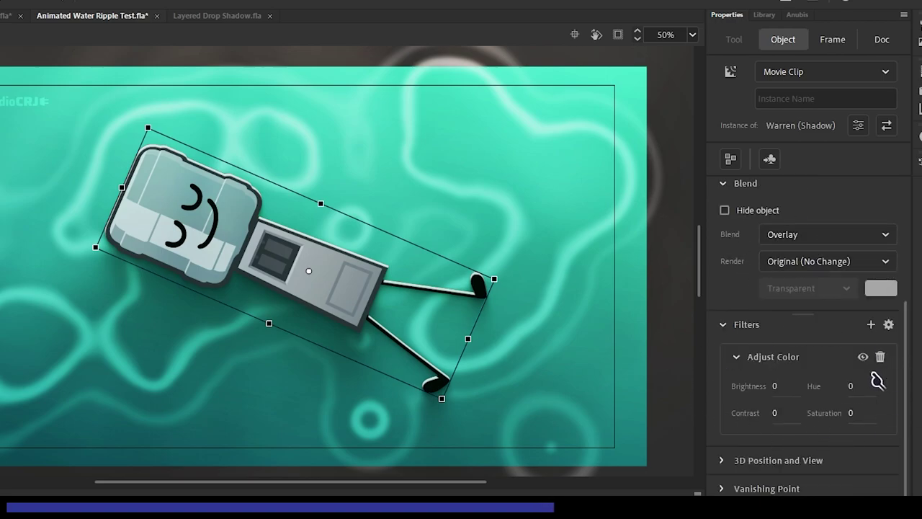
pyautogui.click(558, 367)
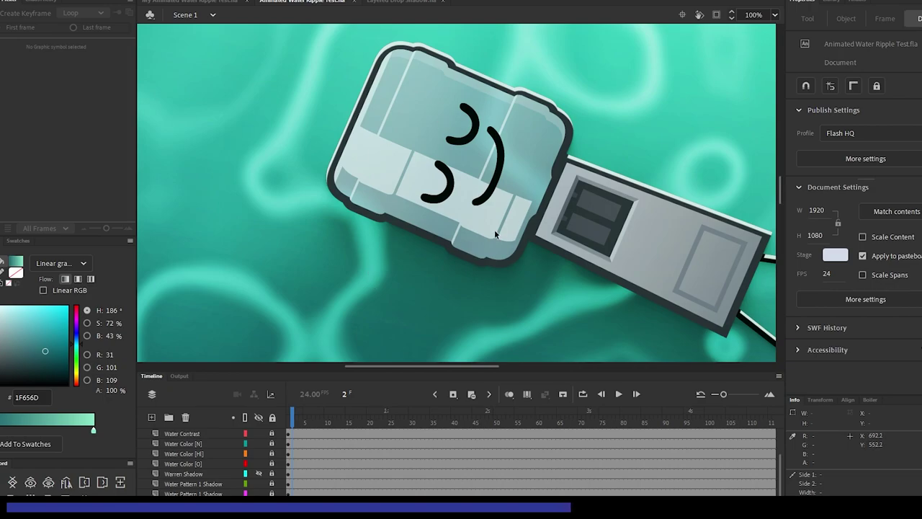
pyautogui.click(508, 267)
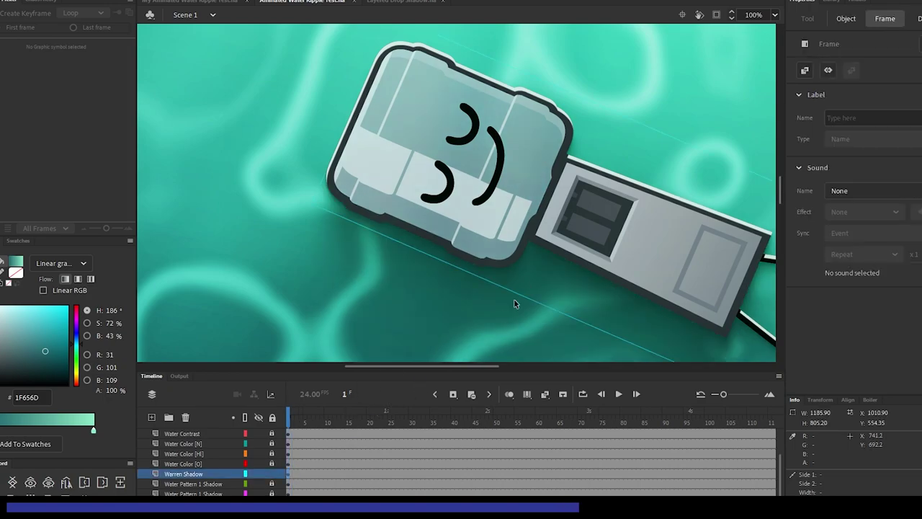
pyautogui.click(845, 20)
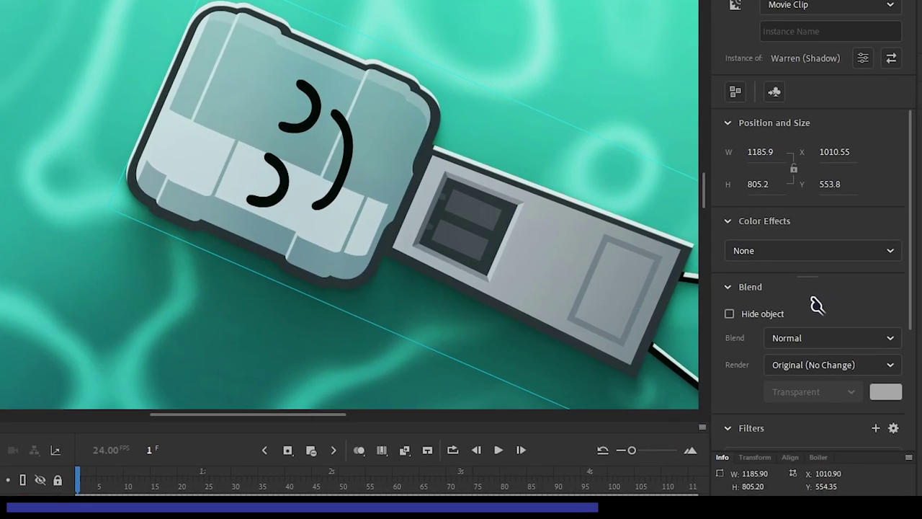
pyautogui.scroll(-3, 868, 281)
pyautogui.scroll(-2, 817, 304)
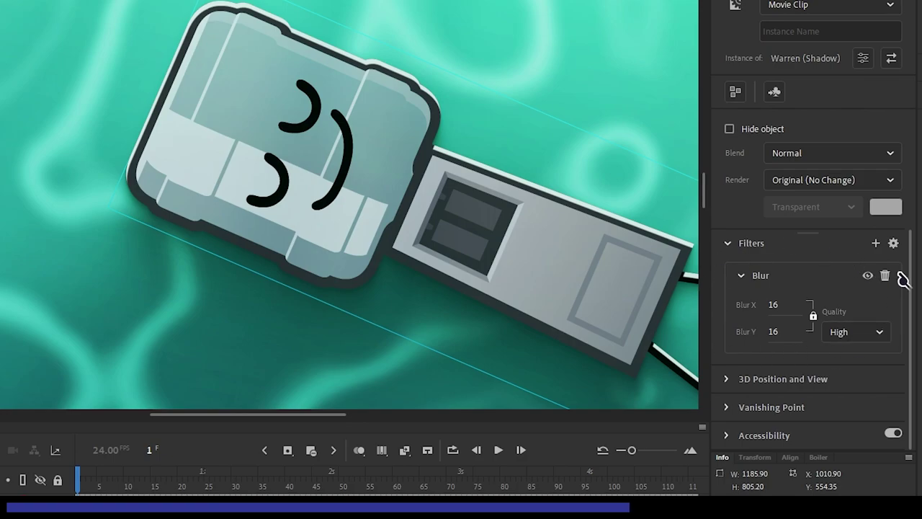
pyautogui.click(104, 351)
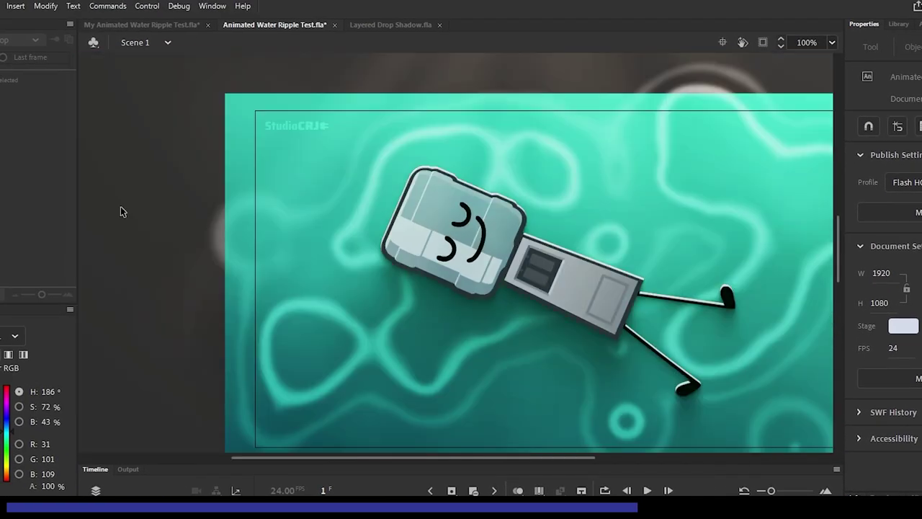
# Zoom out, select the gradient circle above the stage, then clear the selection
pyautogui.hotkey('ctrl', '-')
pyautogui.hotkey('ctrl', '-')
pyautogui.scroll(3, 238, 282)
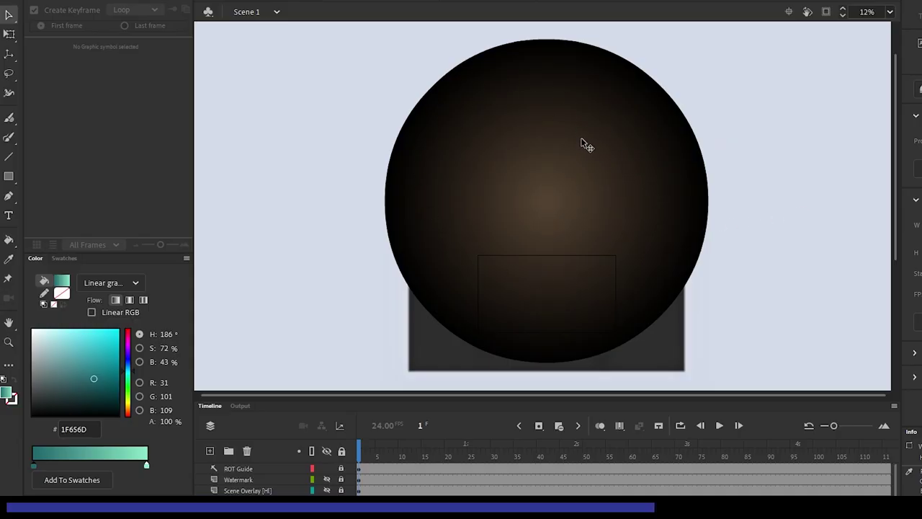
pyautogui.click(583, 144)
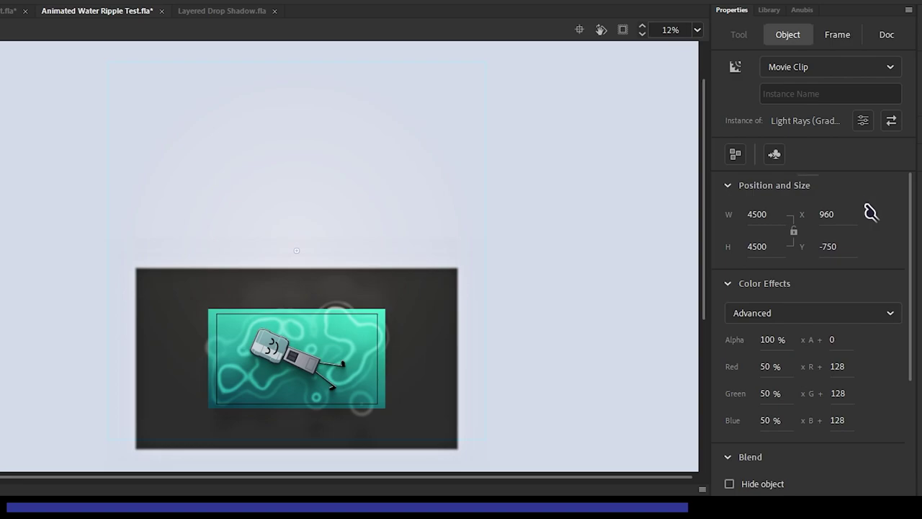
pyautogui.scroll(-3, 869, 209)
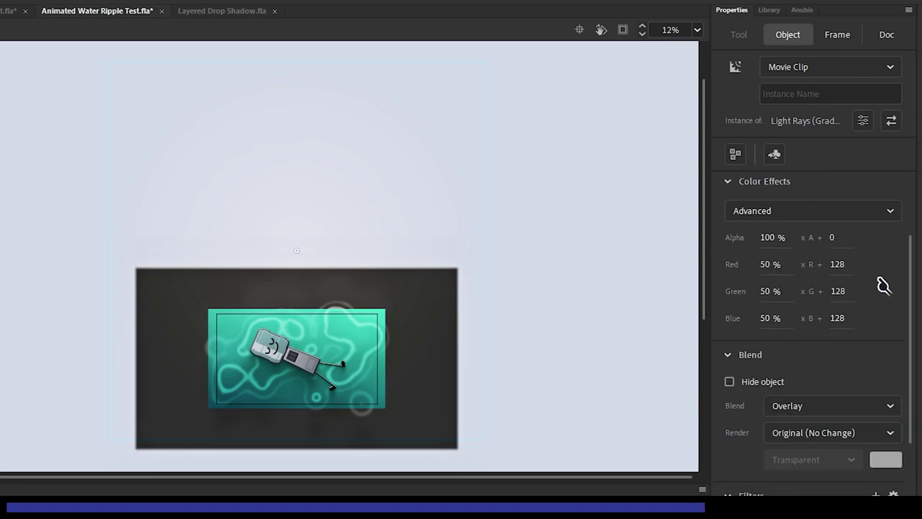
pyautogui.scroll(-3, 883, 286)
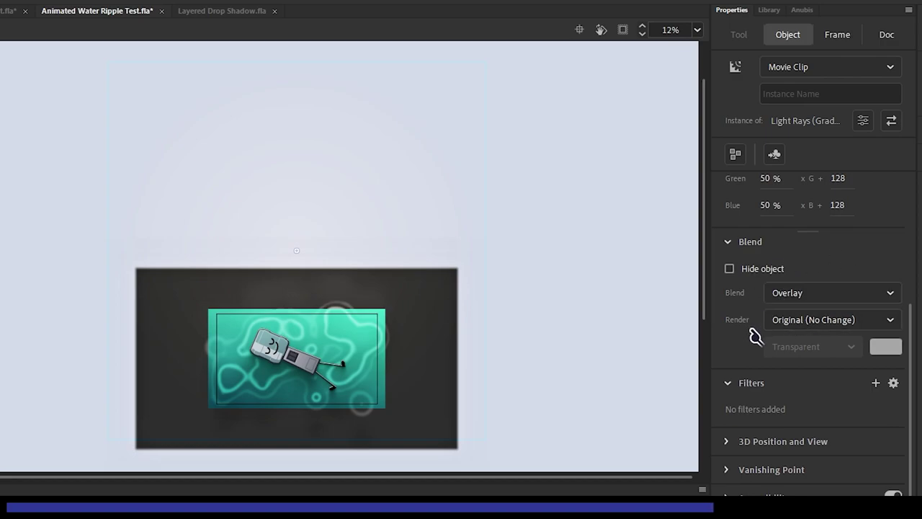
pyautogui.click(580, 326)
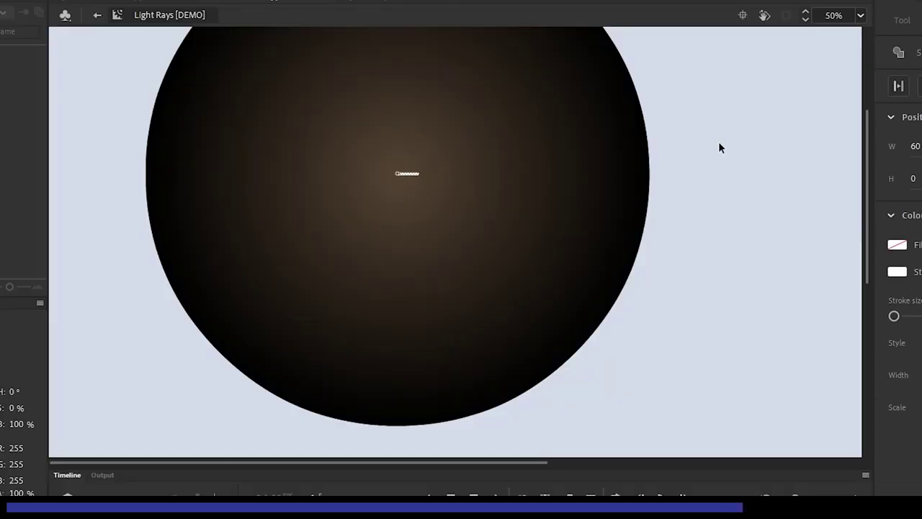
# Draw rays from the circle centre and delete the alternating wedges and leftover lines
pyautogui.press('n')
pyautogui.moveTo(397, 174)
pyautogui.mouseDown()
pyautogui.moveTo(126, 365)
pyautogui.moveTo(367, 455)
pyautogui.moveTo(480, 448)
pyautogui.moveTo(635, 367)
pyautogui.mouseUp()
pyautogui.moveTo(397, 173)
pyautogui.mouseDown()
pyautogui.moveTo(675, 301)
pyautogui.moveTo(135, 318)
pyautogui.mouseUp()
pyautogui.moveTo(397, 174); pyautogui.dragTo(121, 310)
pyautogui.press('v')
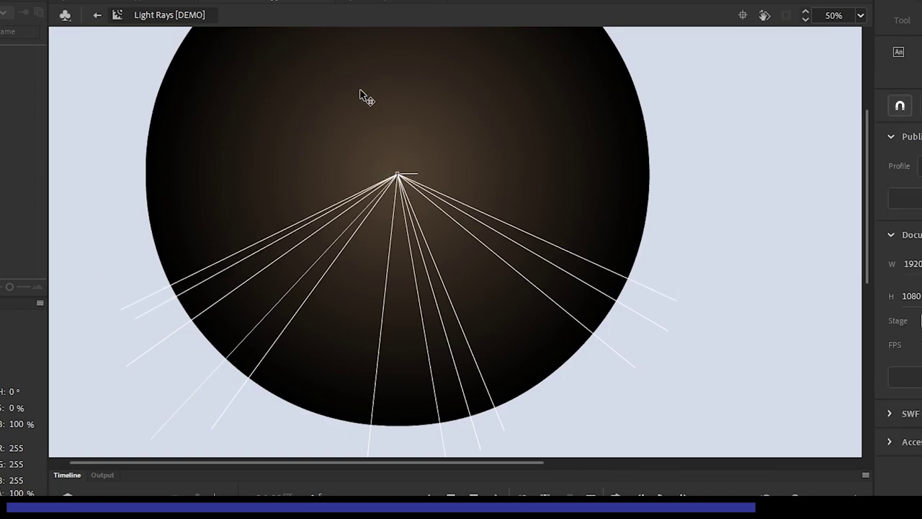
pyautogui.click(361, 93)
pyautogui.keyDown('shift'); pyautogui.click(274, 342); pyautogui.keyUp('shift')
pyautogui.keyDown('shift'); pyautogui.click(403, 375); pyautogui.keyUp('shift')
pyautogui.keyDown('shift'); pyautogui.click(488, 374); pyautogui.keyUp('shift')
pyautogui.keyDown('shift'); pyautogui.click(597, 309); pyautogui.keyUp('shift')
pyautogui.press('Delete')
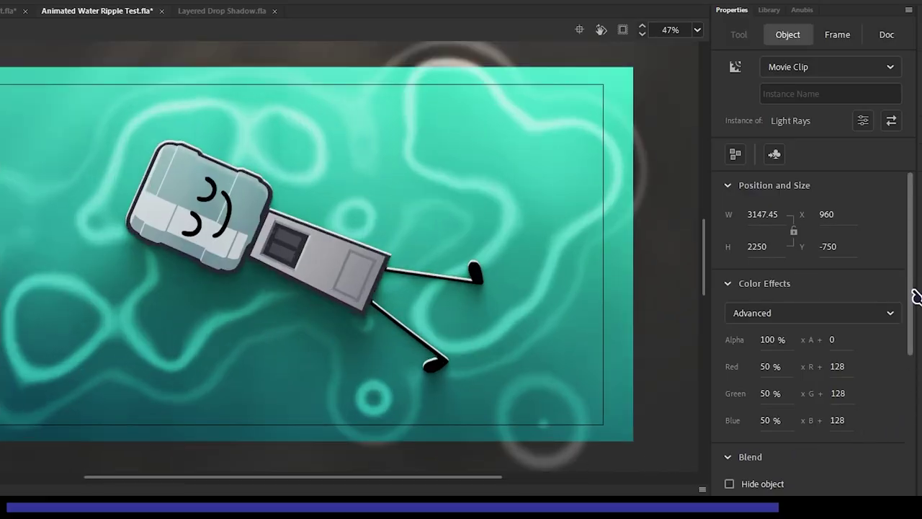
# Lock the Light Rays layer and select the Water Color clip on stage
pyautogui.moveTo(915, 294); pyautogui.dragTo(912, 422)
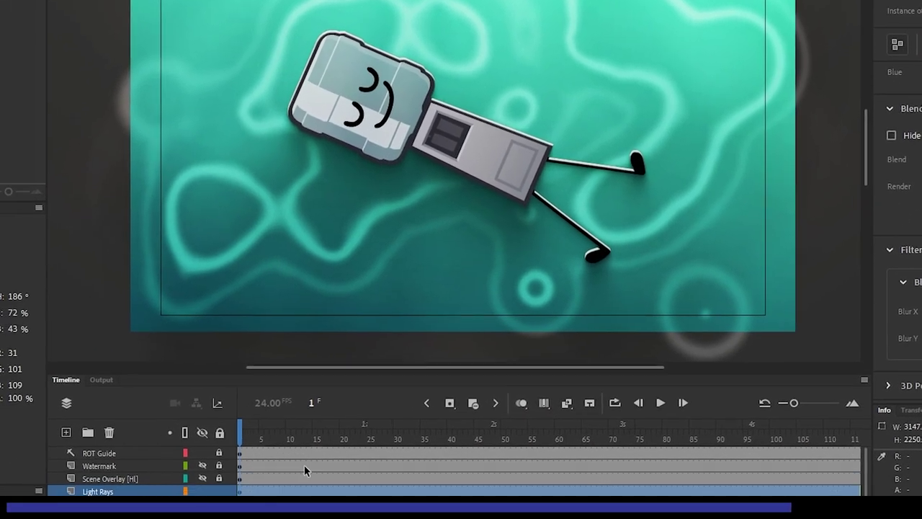
pyautogui.click(245, 465)
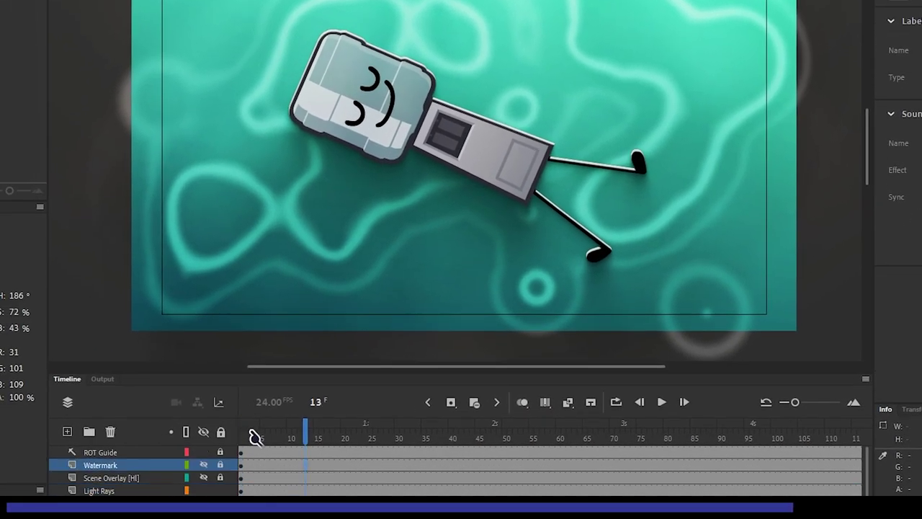
pyautogui.click(219, 490)
pyautogui.click(490, 243)
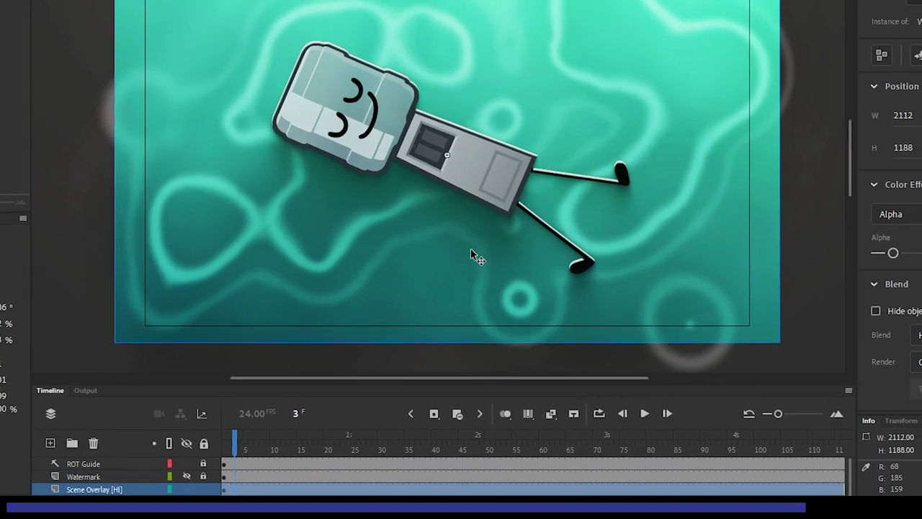